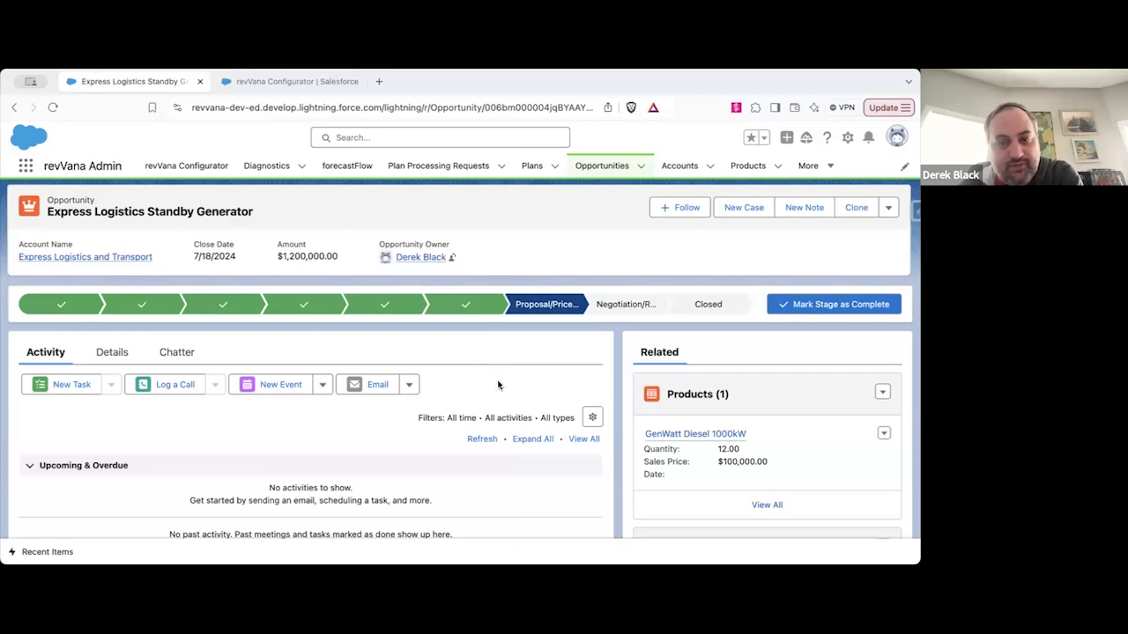
- Open the Object Manager in Salesforce Setup
{"action": "scroll", "coordinate": [498, 382], "scroll_direction": "down", "scroll_amount": 1}
{"action": "scroll", "coordinate": [497, 382], "scroll_direction": "up", "scroll_amount": 1}
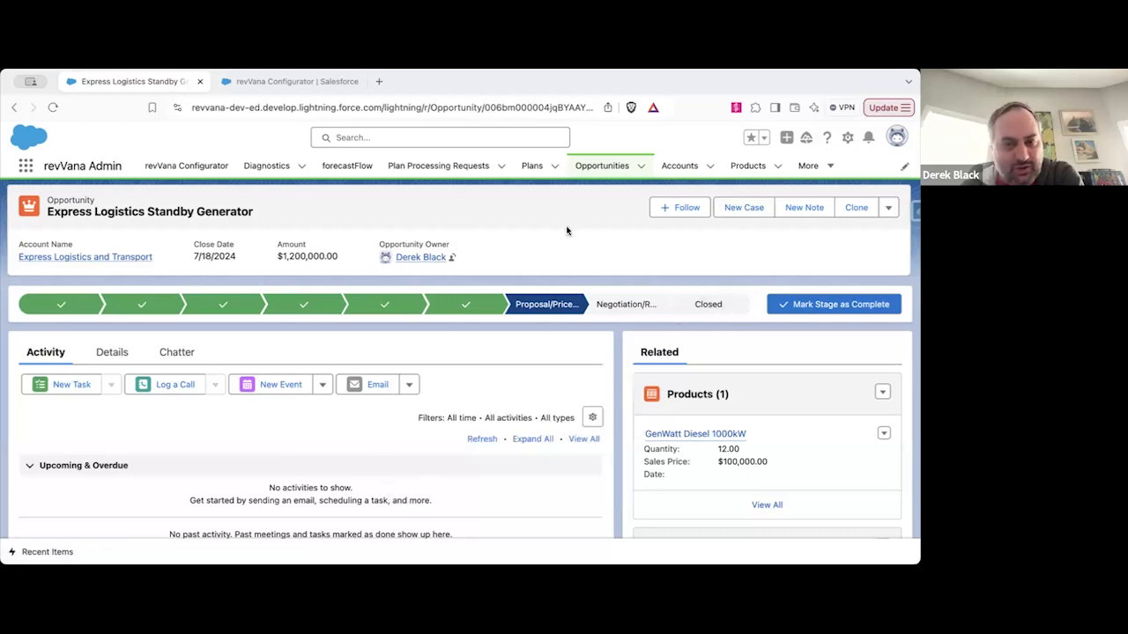
{"action": "left_click", "coordinate": [848, 137]}
{"action": "left_click", "coordinate": [806, 196]}
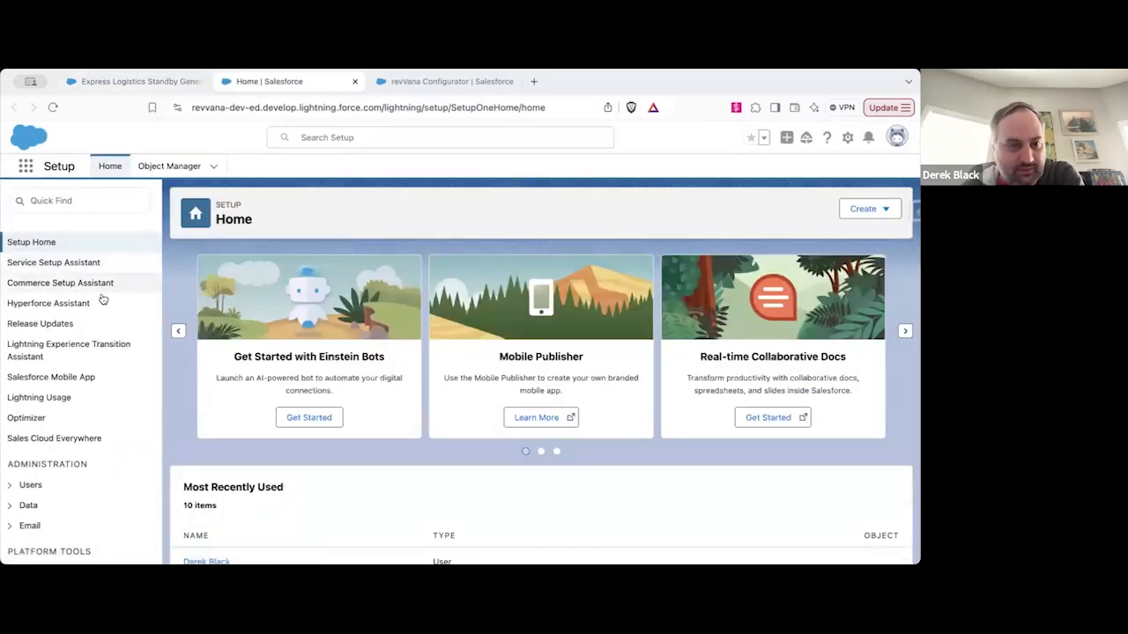
{"action": "left_click", "coordinate": [159, 168]}
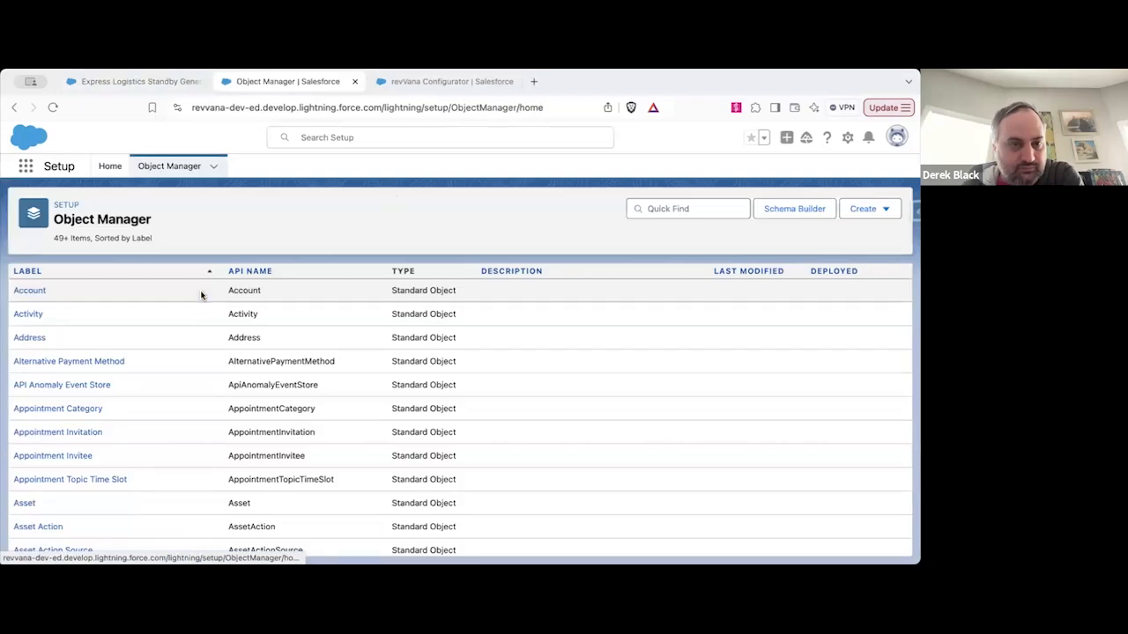
- Find the Opportunity object by searching for "oppo" and open its Opportunity Layout page layout for editing
{"action": "left_click", "coordinate": [679, 212]}
{"action": "type", "text": "oppo"}
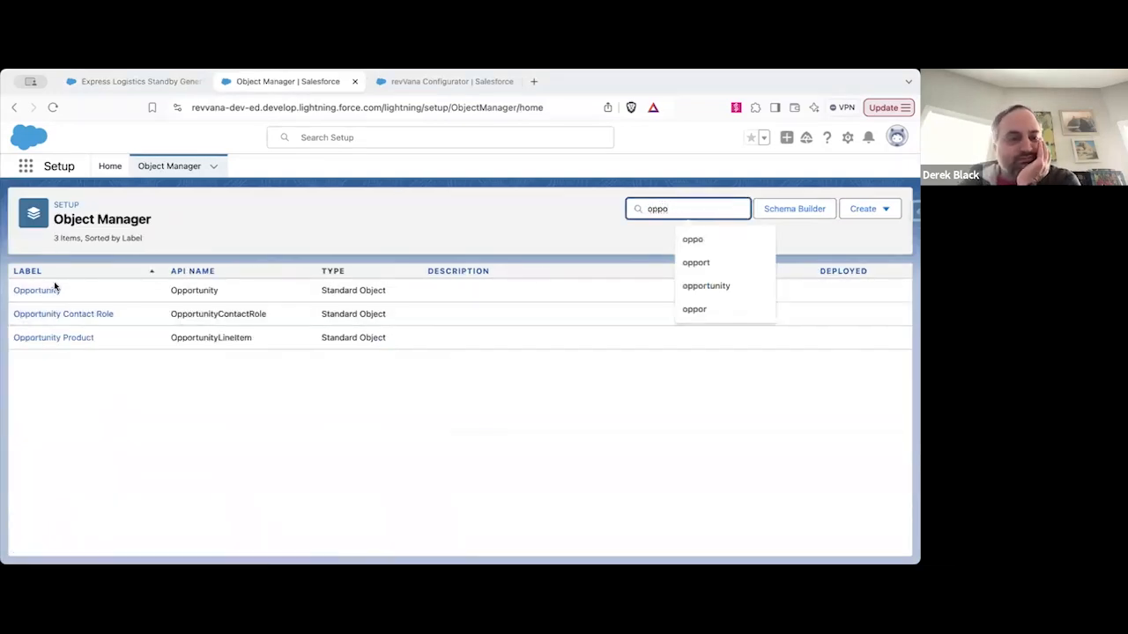
{"action": "left_click", "coordinate": [44, 290]}
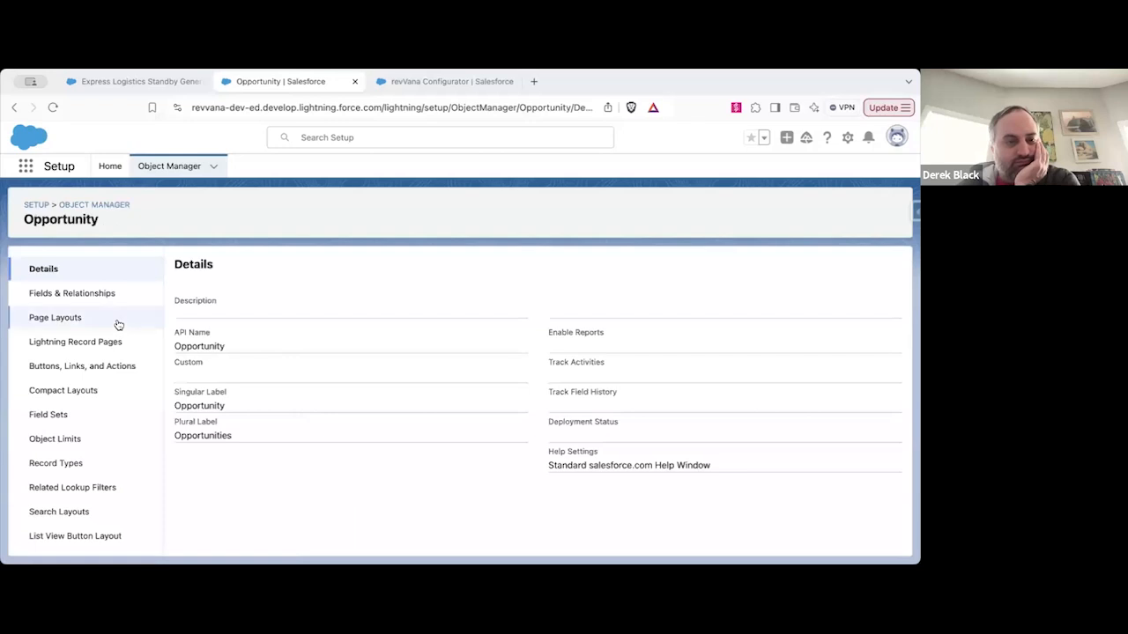
{"action": "left_click", "coordinate": [77, 324]}
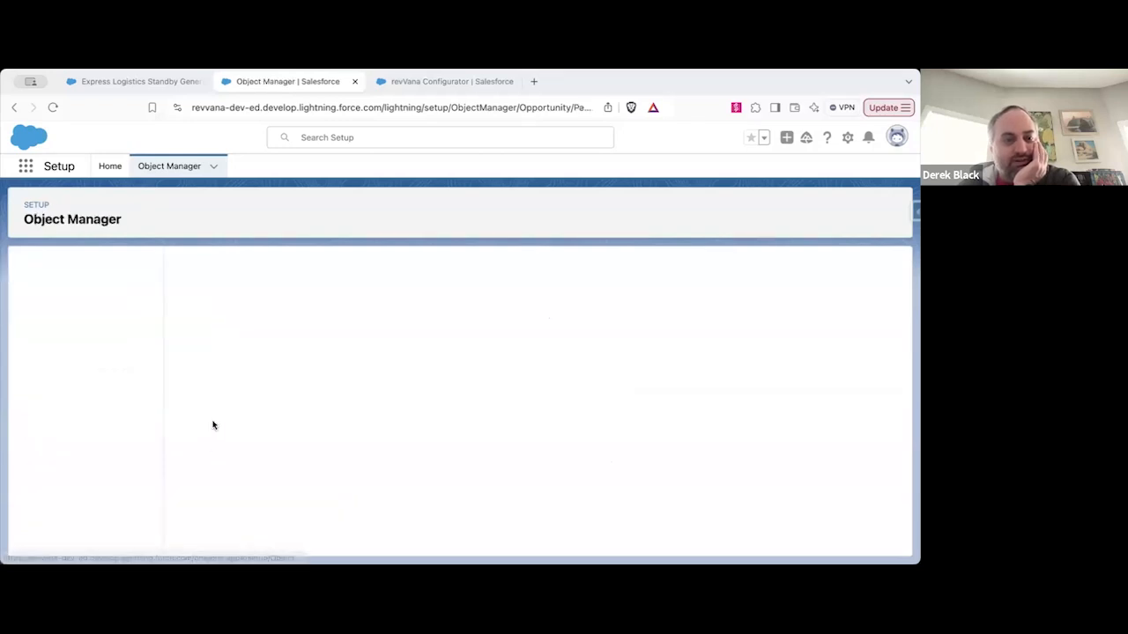
{"action": "left_click", "coordinate": [207, 419]}
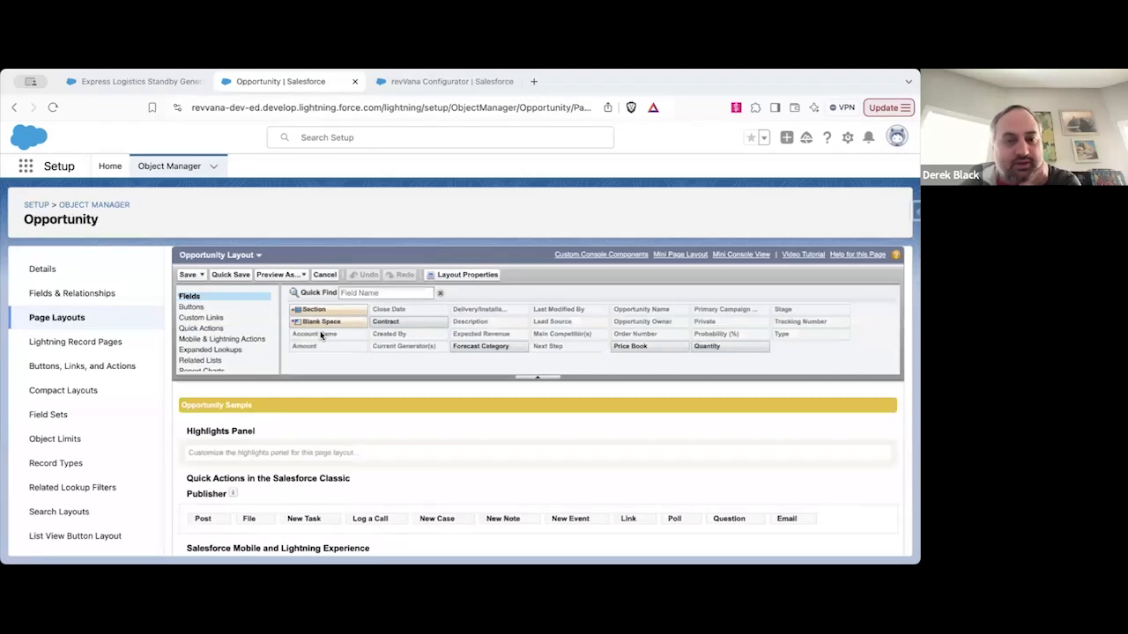
- Add the Plans related list below Products and save the layout, overwriting users' related list customizations
{"action": "left_click", "coordinate": [216, 368]}
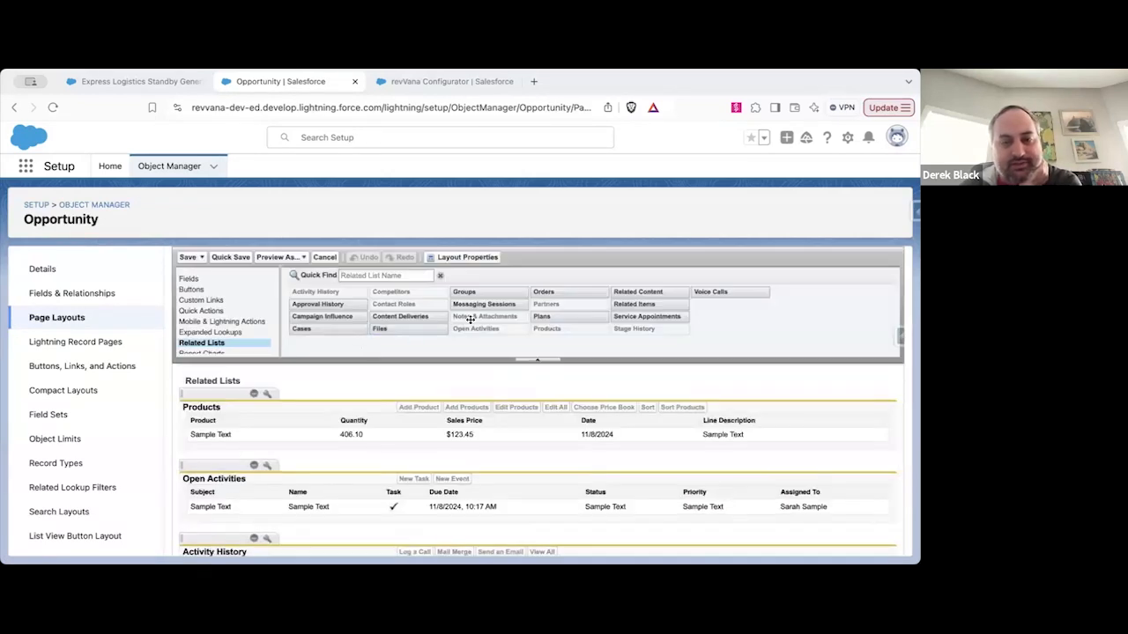
{"action": "left_click_drag", "start_coordinate": [546, 316], "coordinate": [395, 453]}
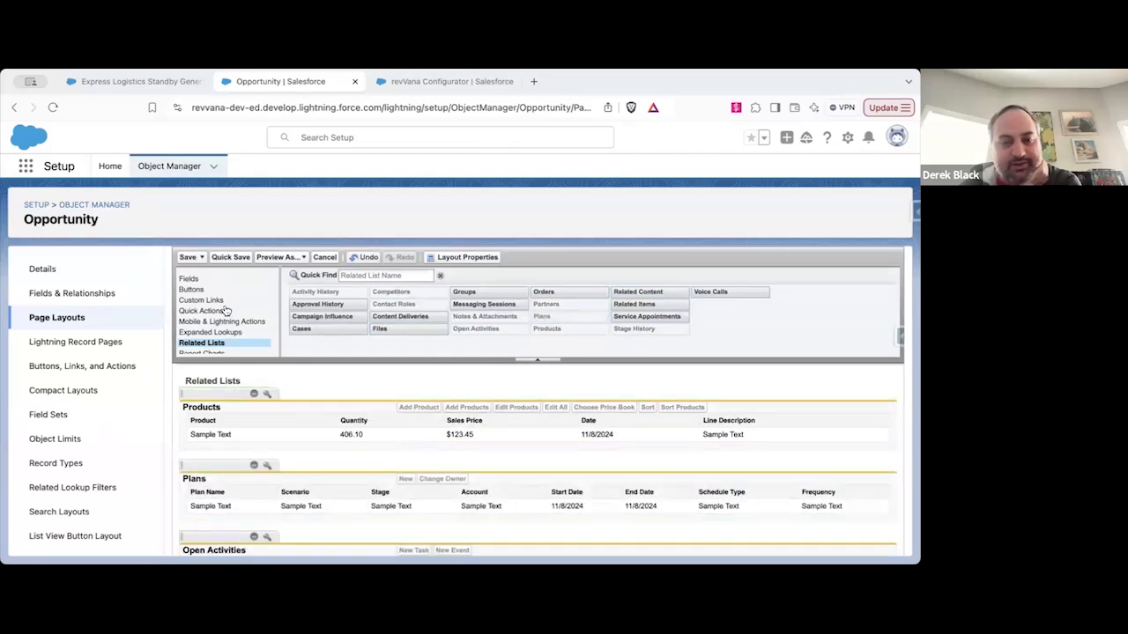
{"action": "left_click", "coordinate": [188, 256]}
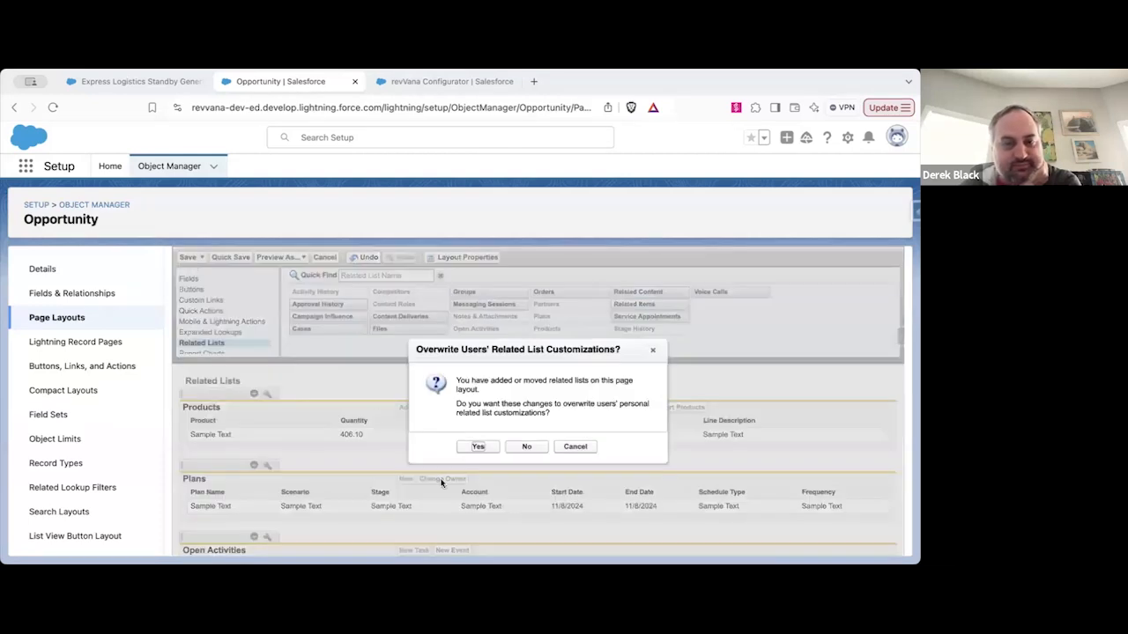
{"action": "left_click", "coordinate": [486, 449]}
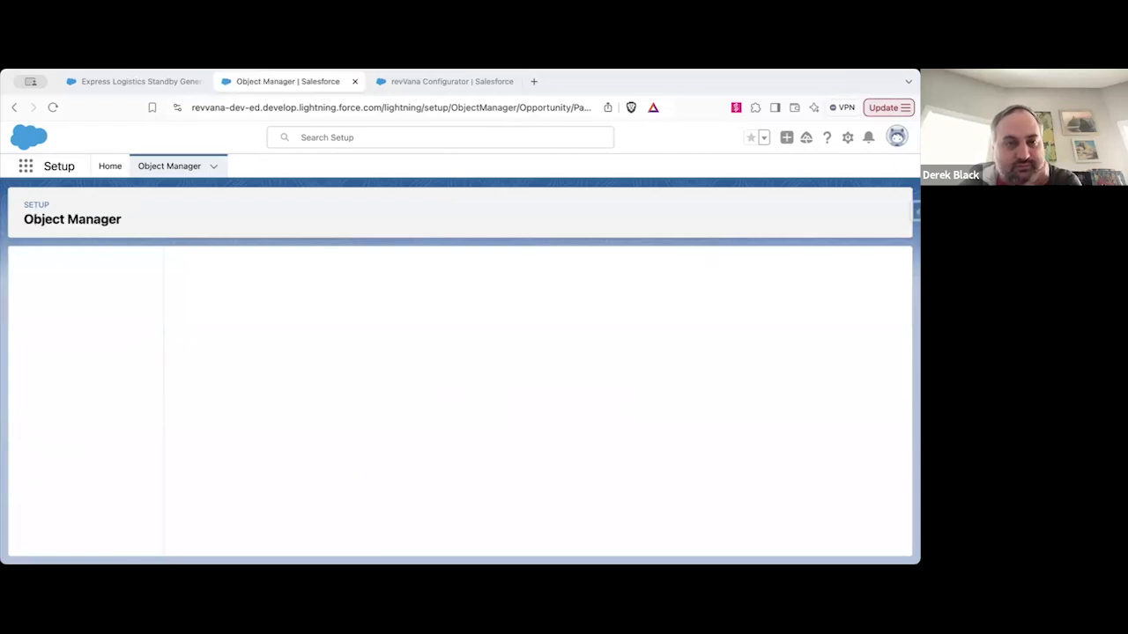
- Return to the Express Logistics Standby Generator opportunity and set the display density to Compact
{"action": "left_click", "coordinate": [148, 79]}
{"action": "left_click", "coordinate": [896, 137]}
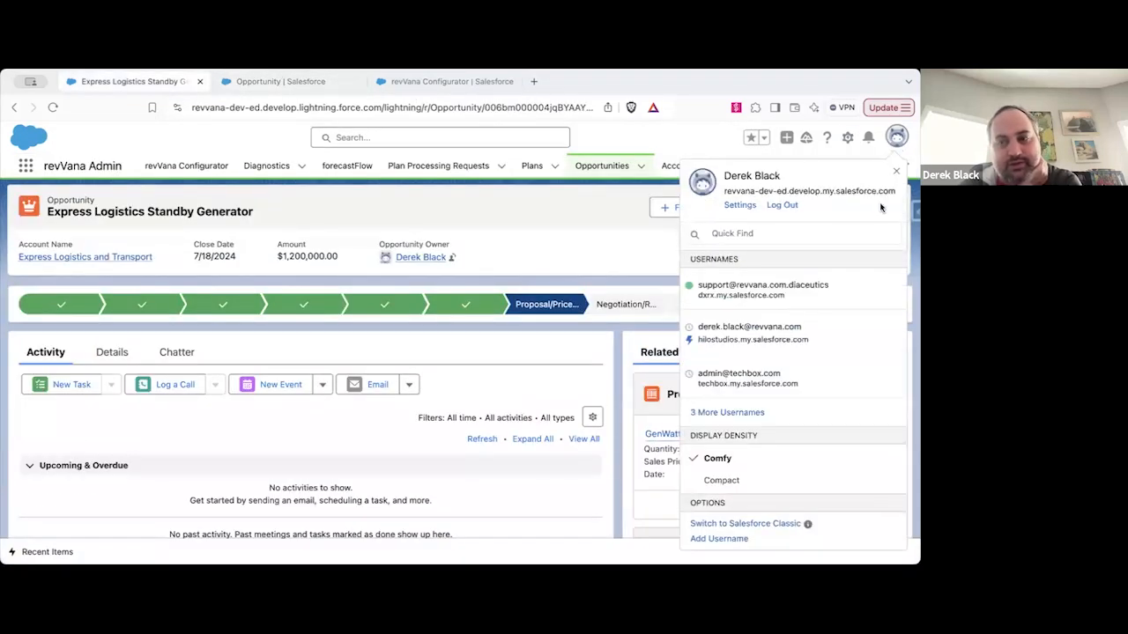
{"action": "left_click", "coordinate": [718, 481]}
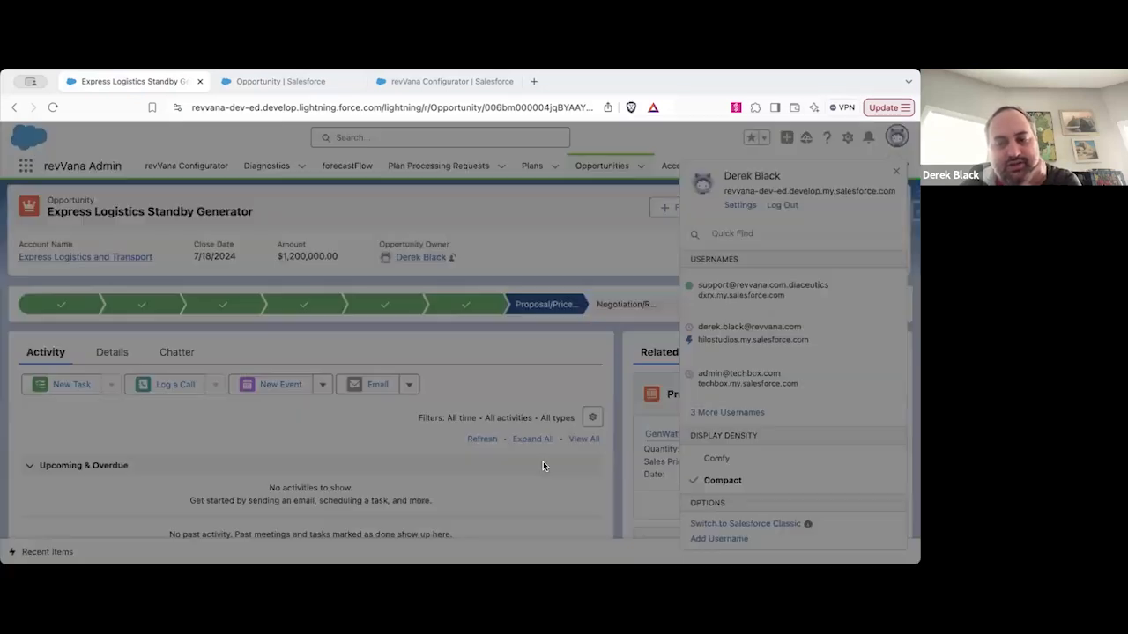
{"action": "left_click", "coordinate": [764, 369]}
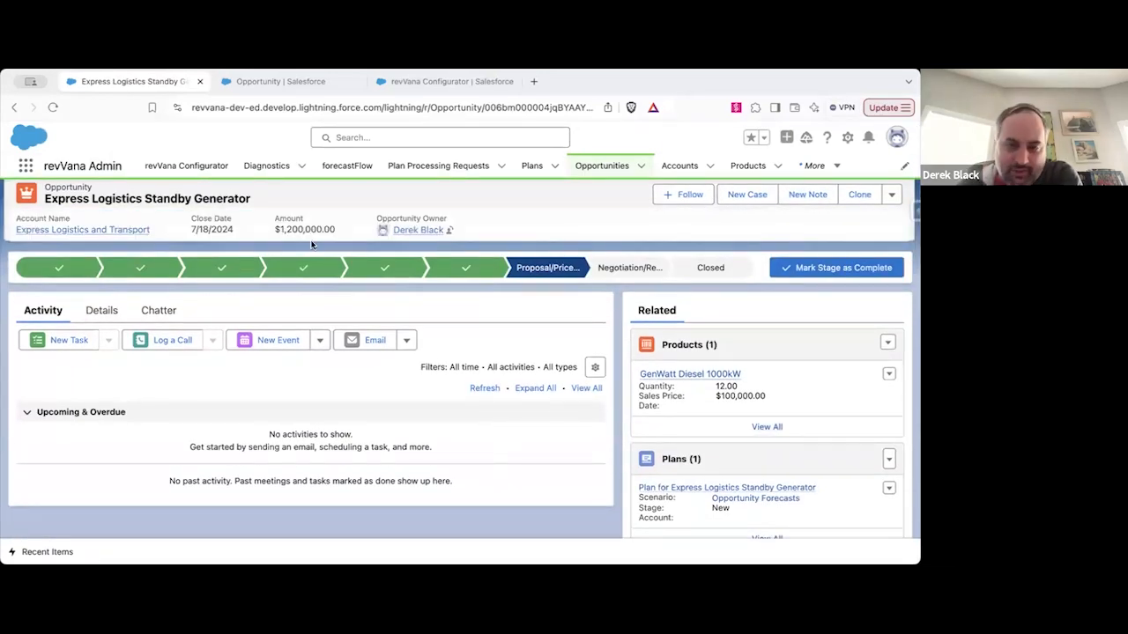
- Open the opportunity's related plan and review the monthly amounts across its worksheet
{"action": "left_click", "coordinate": [675, 489]}
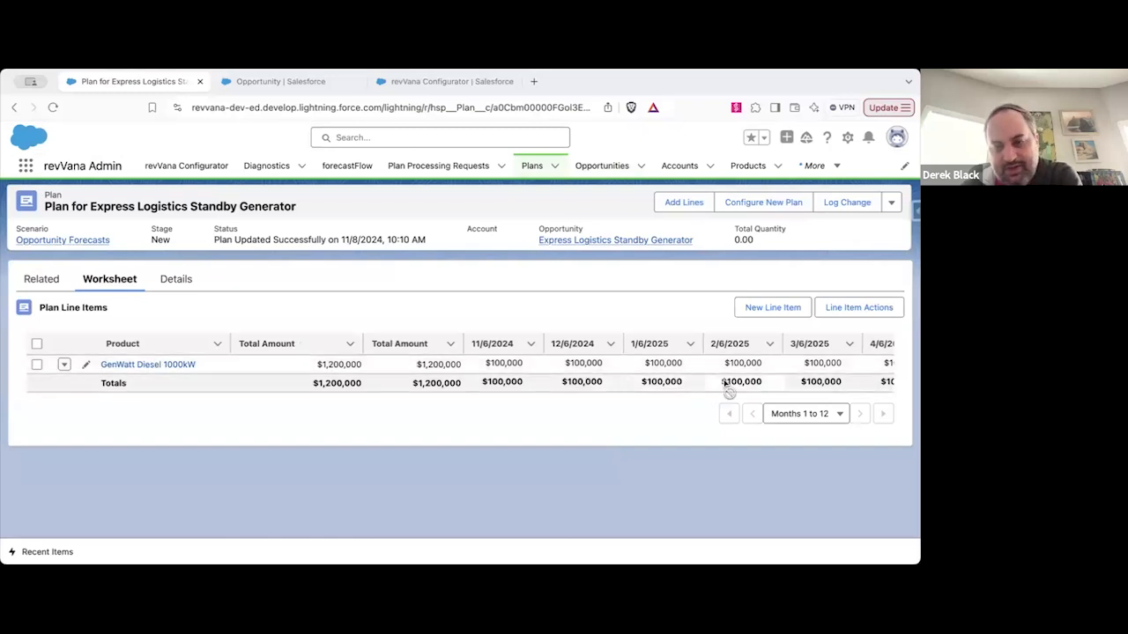
{"action": "scroll", "coordinate": [641, 392], "scroll_direction": "right", "scroll_amount": 5}
{"action": "scroll", "coordinate": [642, 387], "scroll_direction": "right", "scroll_amount": 3}
{"action": "scroll", "coordinate": [637, 385], "scroll_direction": "left", "scroll_amount": 10}
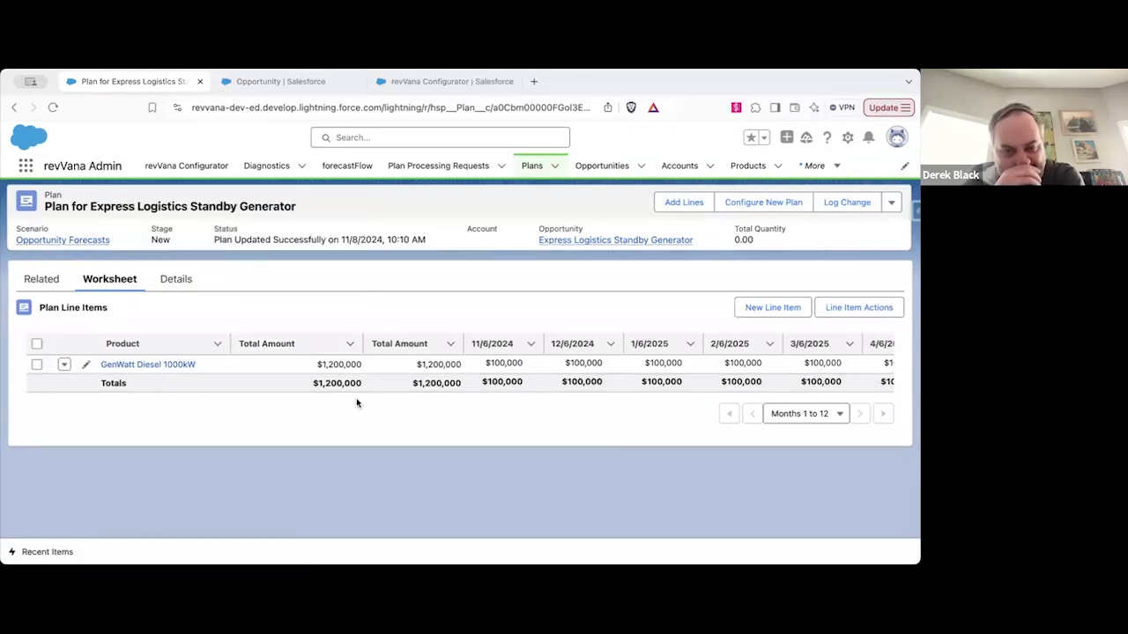
- Open the Opportunity Forecast Mapping in revVana Configurator and widen the Label column to read the mapping field names
{"action": "left_click", "coordinate": [240, 89]}
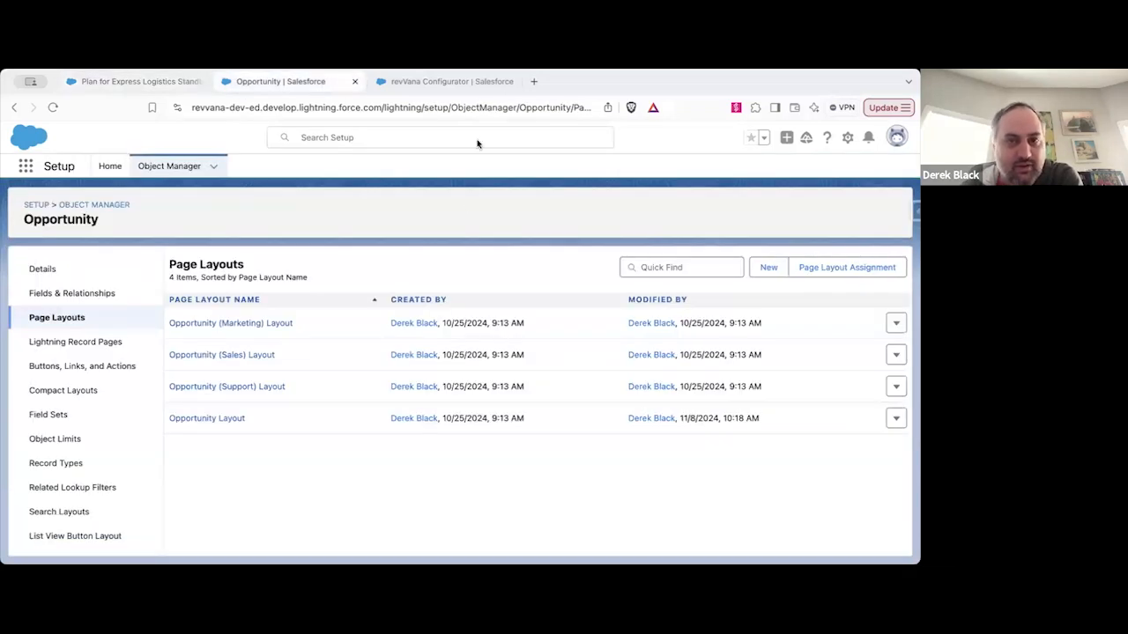
{"action": "left_click", "coordinate": [443, 84]}
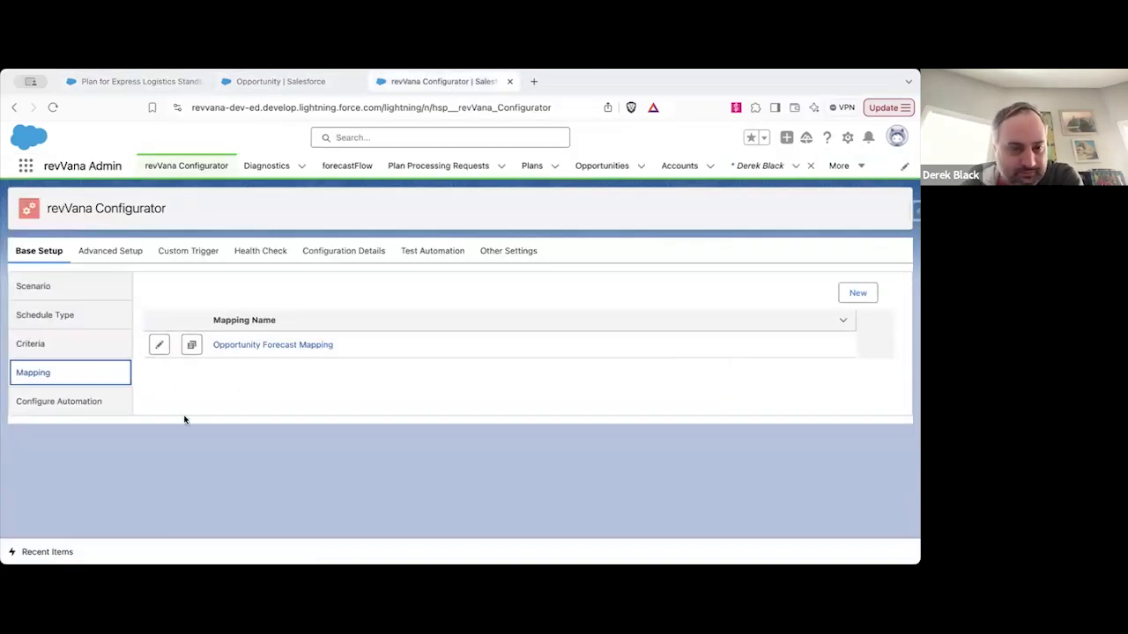
{"action": "left_click", "coordinate": [156, 345]}
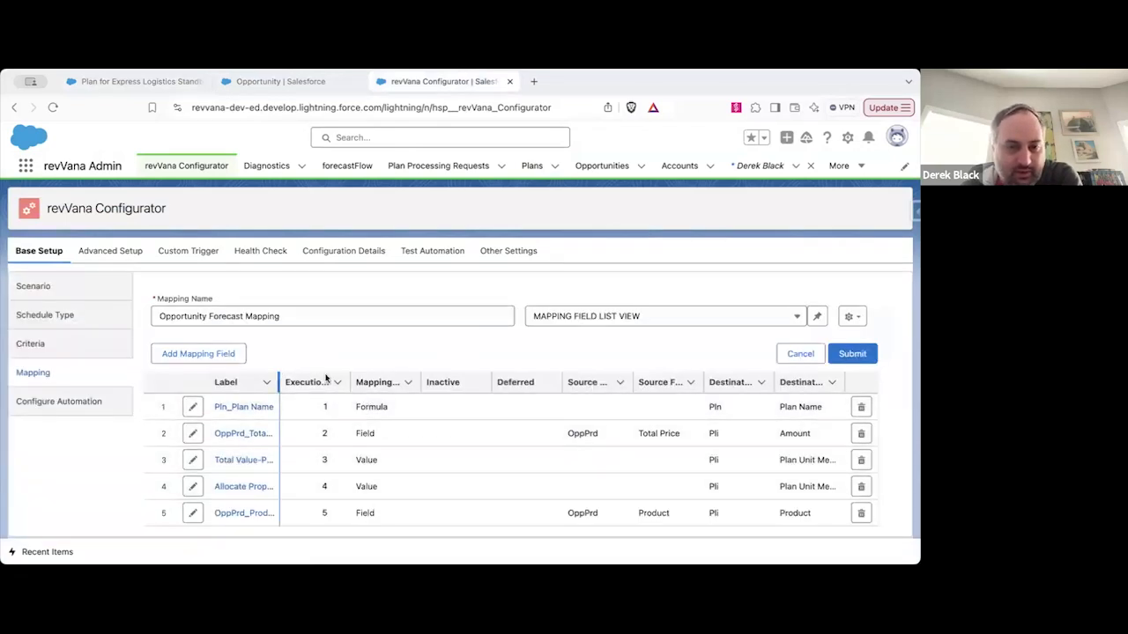
{"action": "left_click_drag", "start_coordinate": [340, 372], "coordinate": [398, 375]}
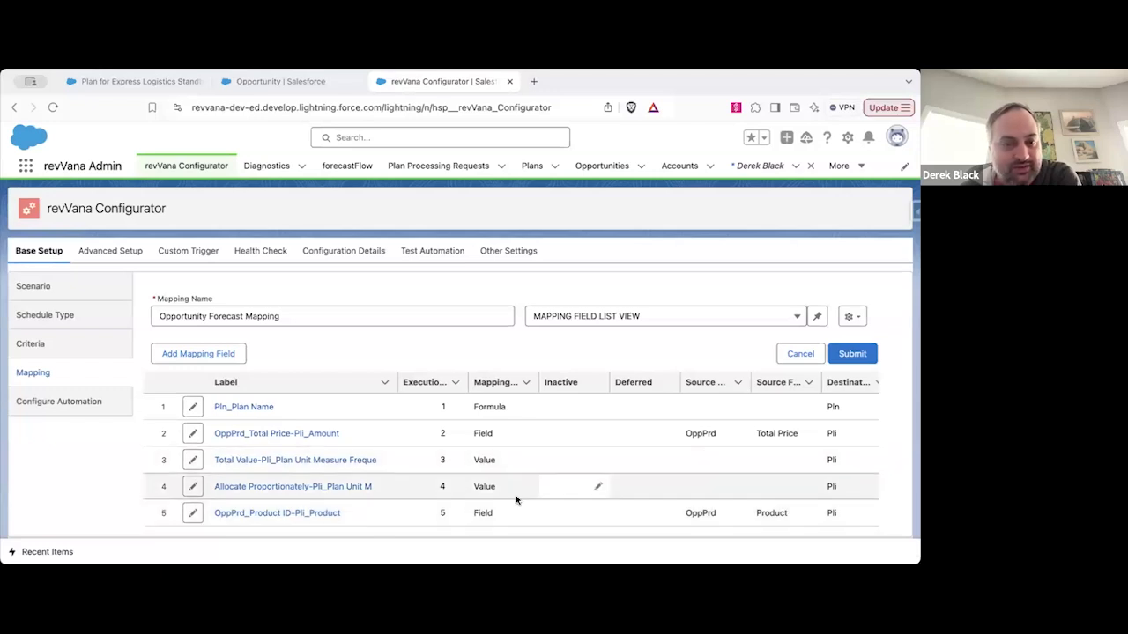
- Return to the plan's opportunity and select Installation: Industrial - High and SLA: Bronze as products to add
{"action": "left_click", "coordinate": [143, 81]}
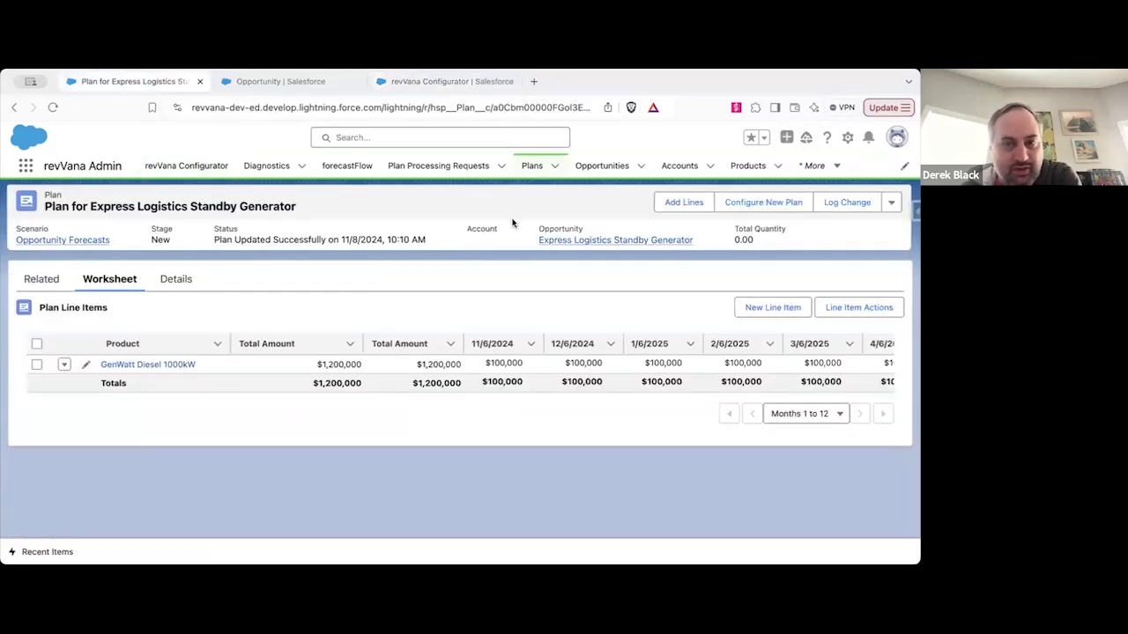
{"action": "left_click", "coordinate": [629, 240]}
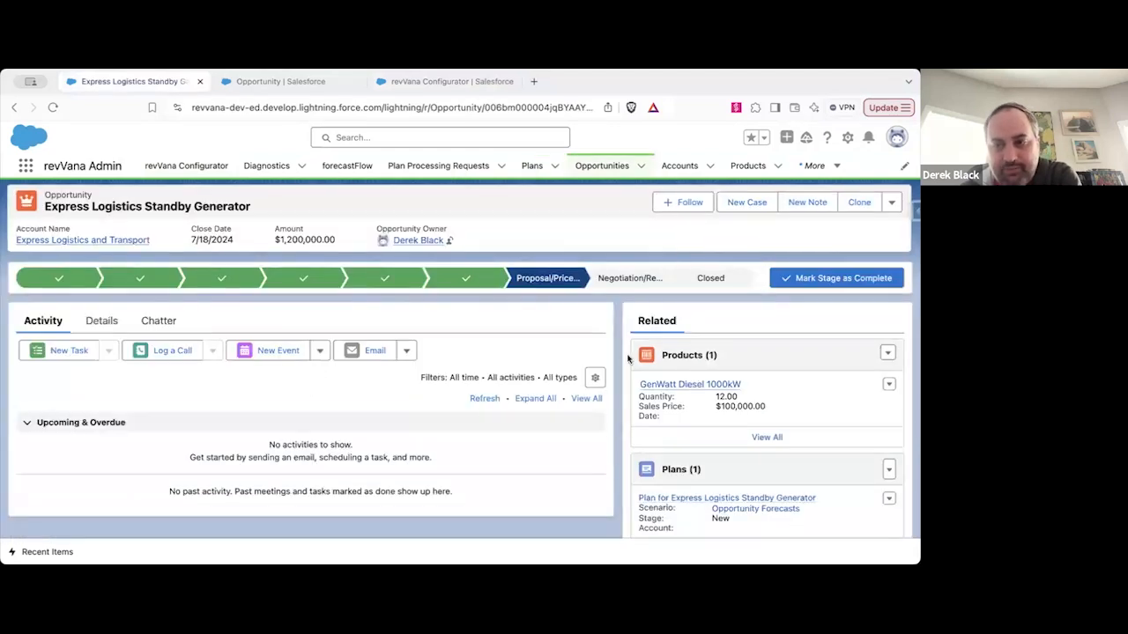
{"action": "left_click", "coordinate": [886, 353]}
{"action": "left_click", "coordinate": [865, 377]}
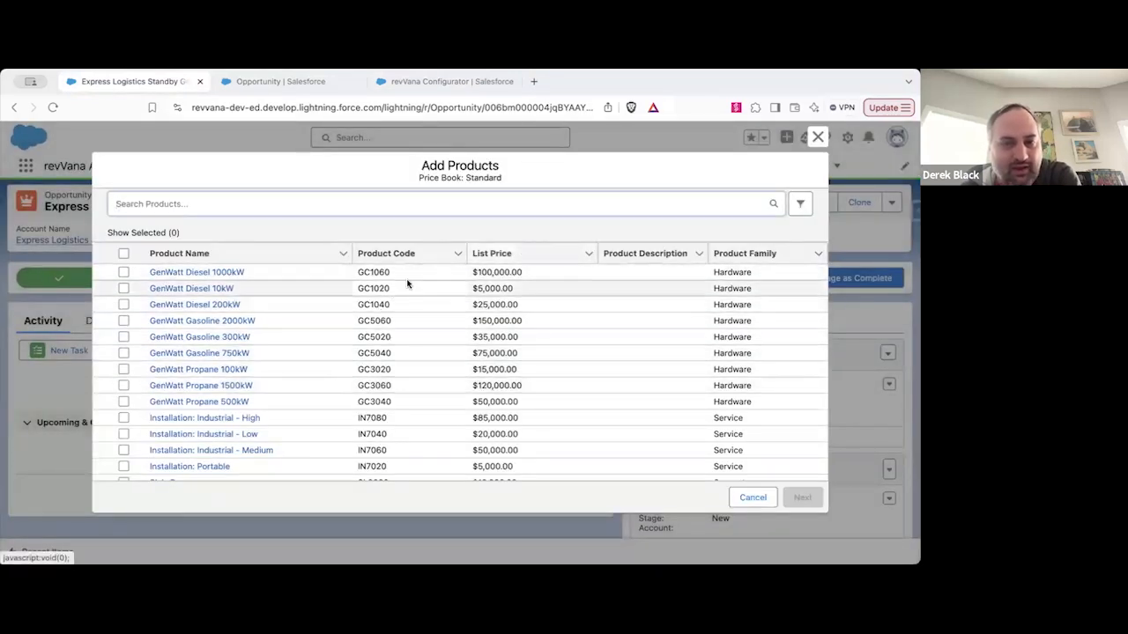
{"action": "scroll", "coordinate": [424, 393], "scroll_direction": "down", "scroll_amount": 2}
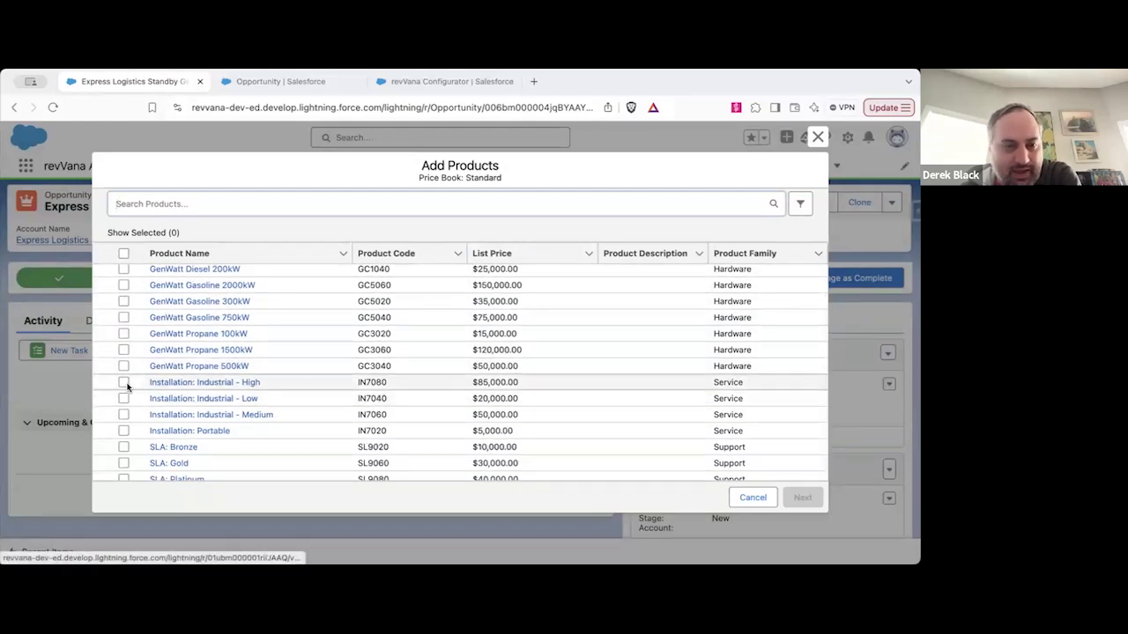
{"action": "left_click", "coordinate": [124, 383]}
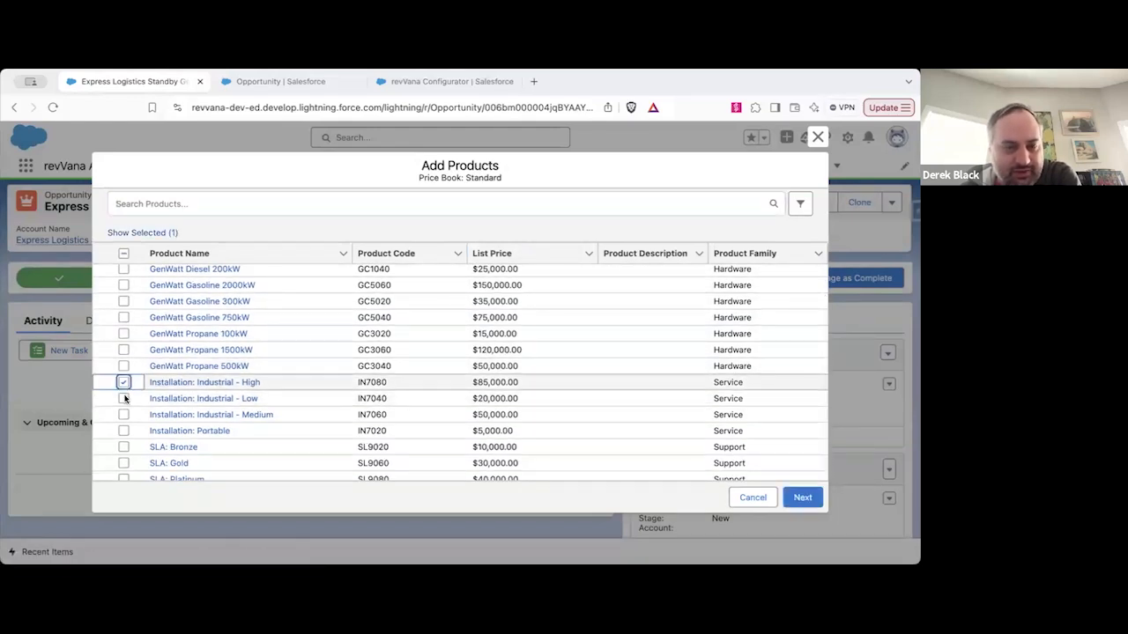
{"action": "left_click", "coordinate": [125, 447]}
{"action": "left_click", "coordinate": [809, 500]}
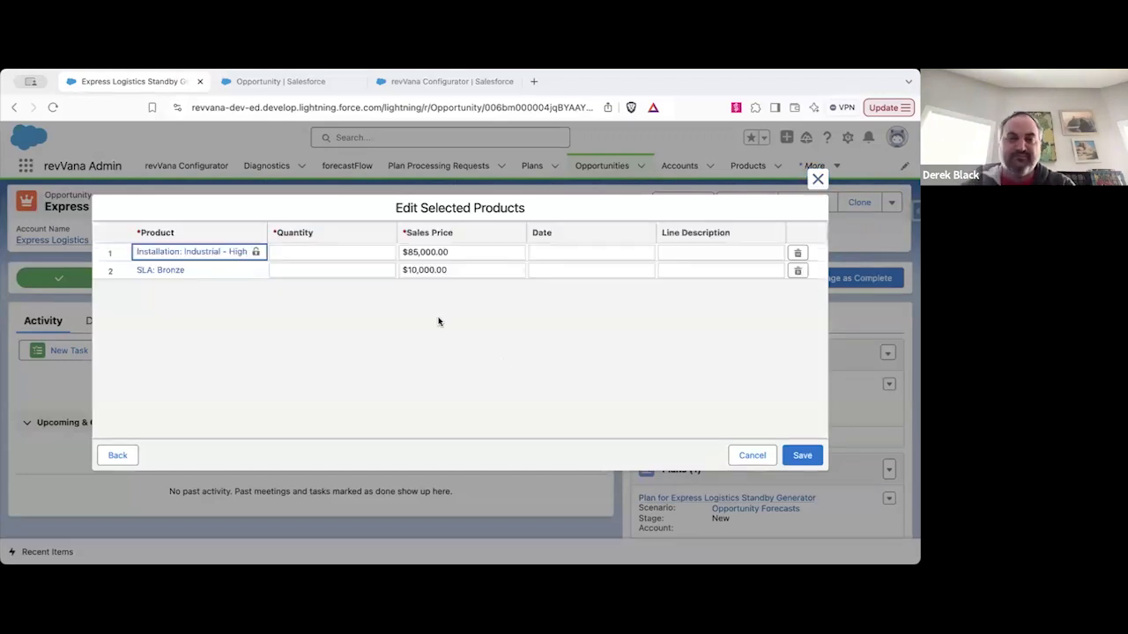
- Set the quantity to 1 for both selected products and save them to the opportunity
{"action": "left_click", "coordinate": [332, 255]}
{"action": "type", "text": "1"}
{"action": "key", "text": "Return"}
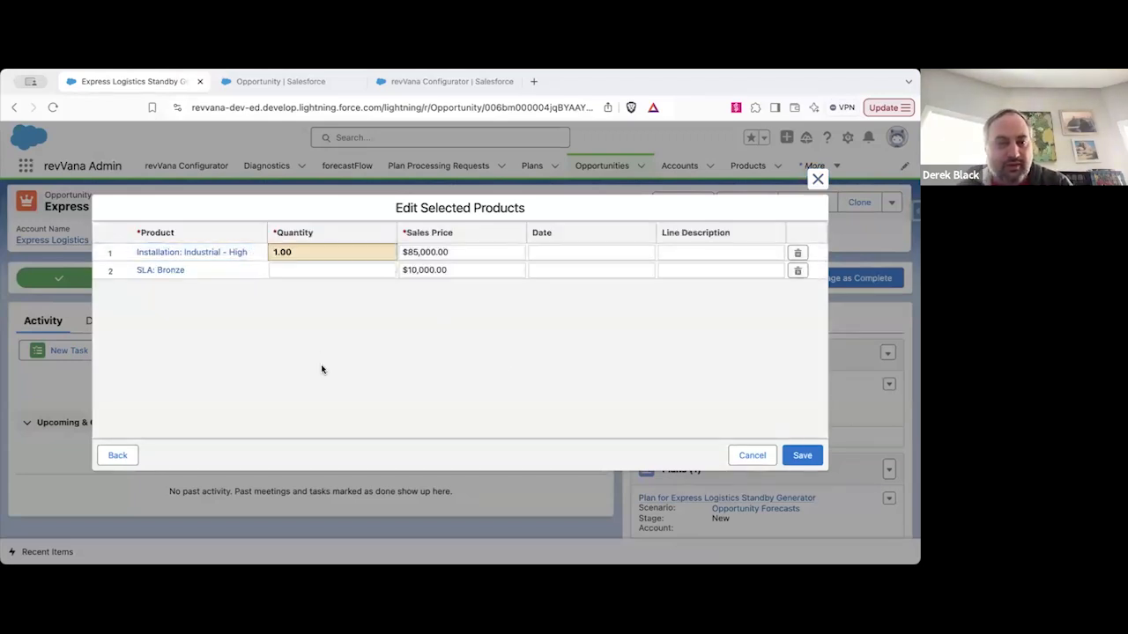
{"action": "left_click", "coordinate": [342, 272]}
{"action": "type", "text": "1"}
{"action": "key", "text": "Return"}
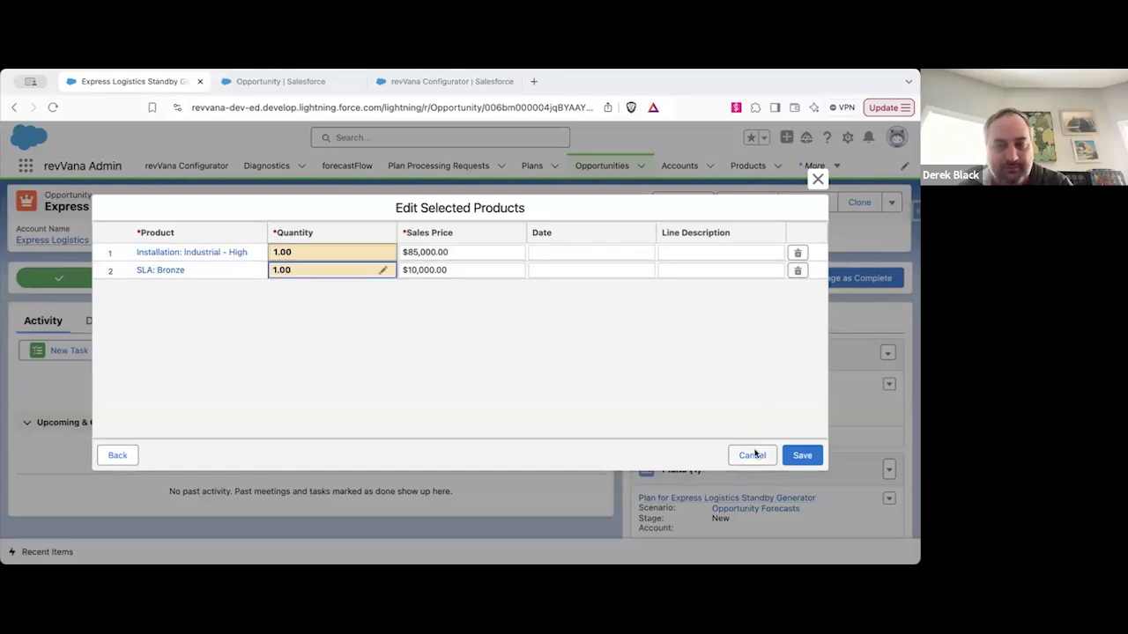
{"action": "left_click", "coordinate": [802, 455]}
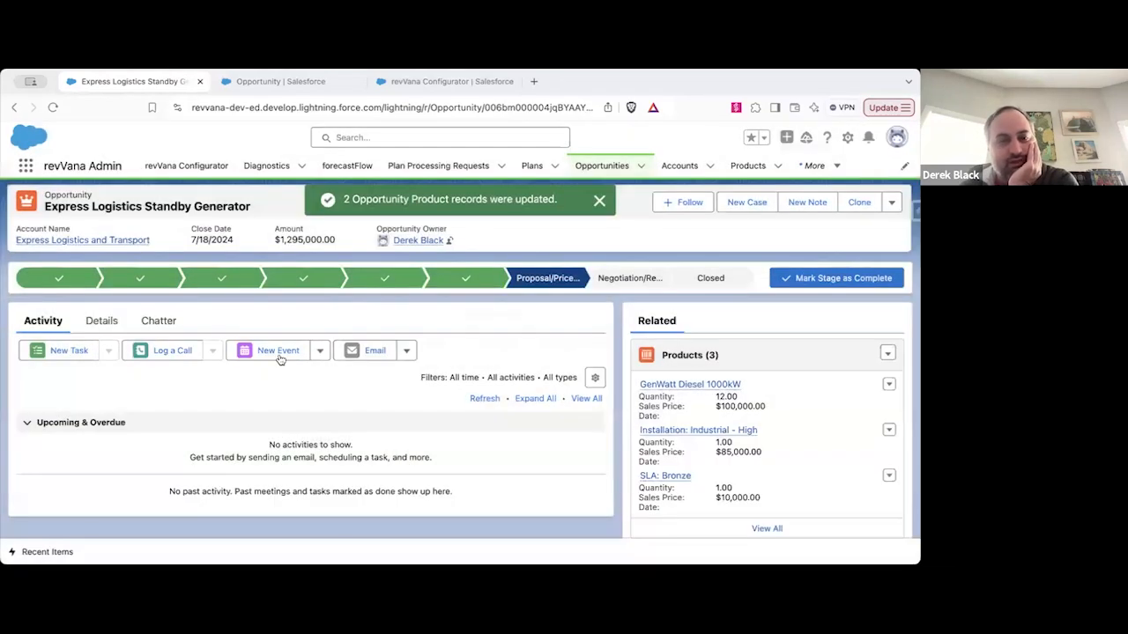
- Review the opportunity's details and open its related plan to check the worksheet's line items
{"action": "left_click", "coordinate": [101, 320]}
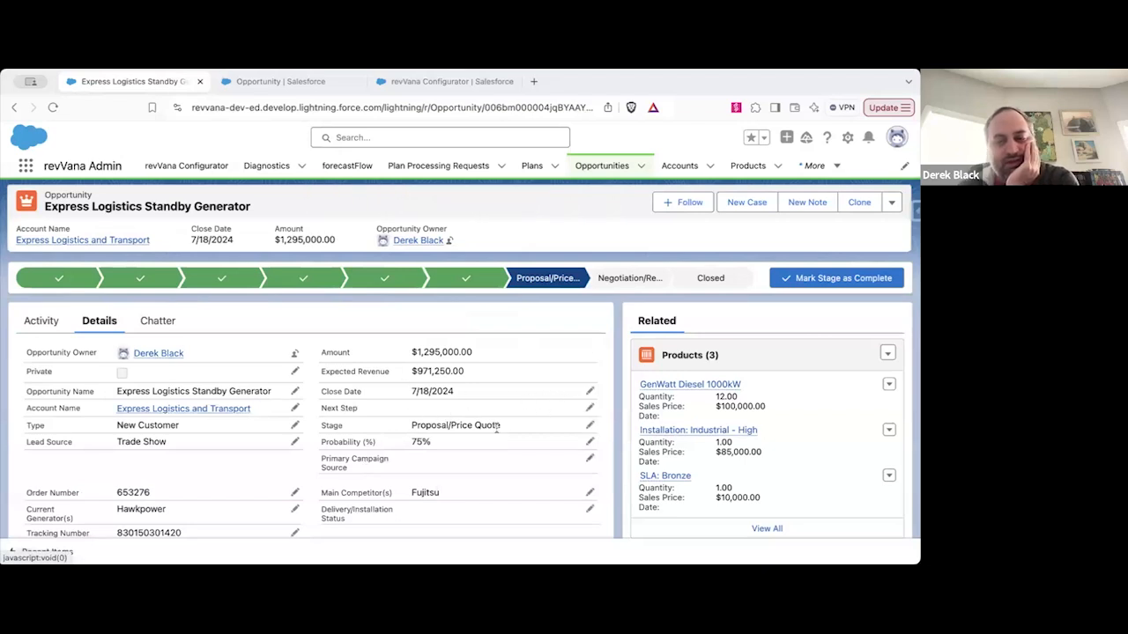
{"action": "scroll", "coordinate": [564, 453], "scroll_direction": "down", "scroll_amount": 1}
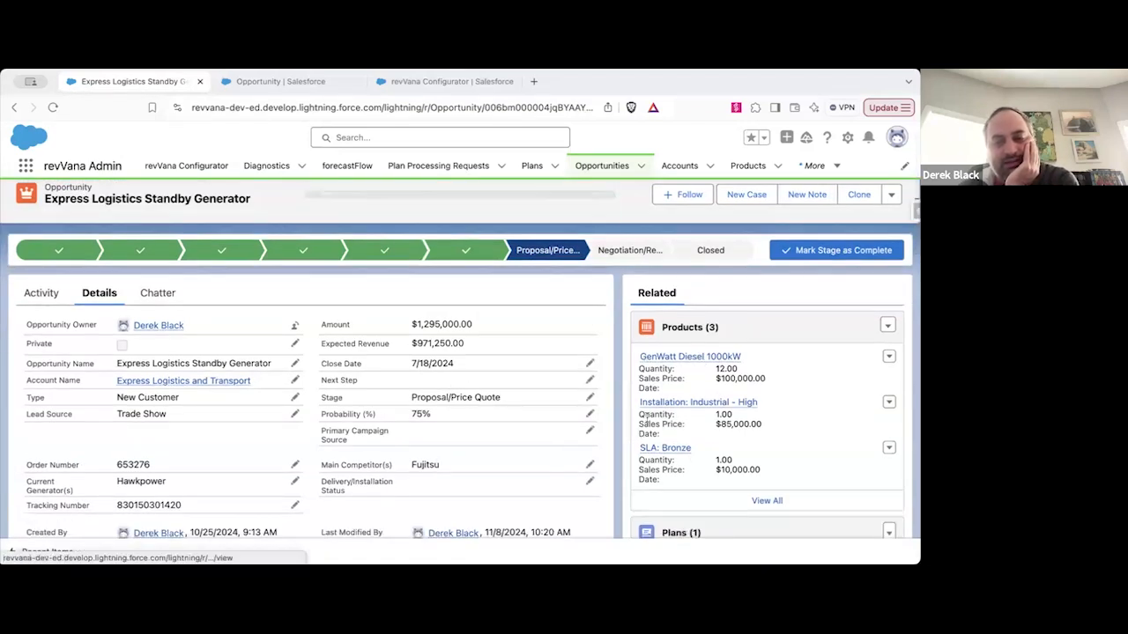
{"action": "scroll", "coordinate": [524, 371], "scroll_direction": "up", "scroll_amount": 1}
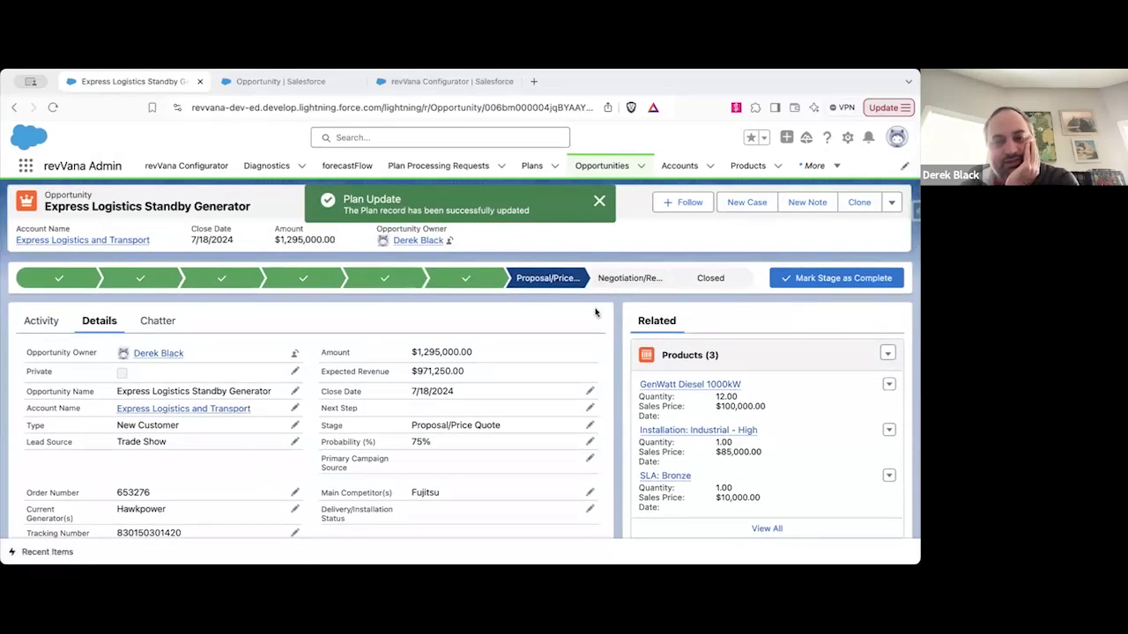
{"action": "scroll", "coordinate": [616, 388], "scroll_direction": "down", "scroll_amount": 3}
{"action": "left_click", "coordinate": [704, 508]}
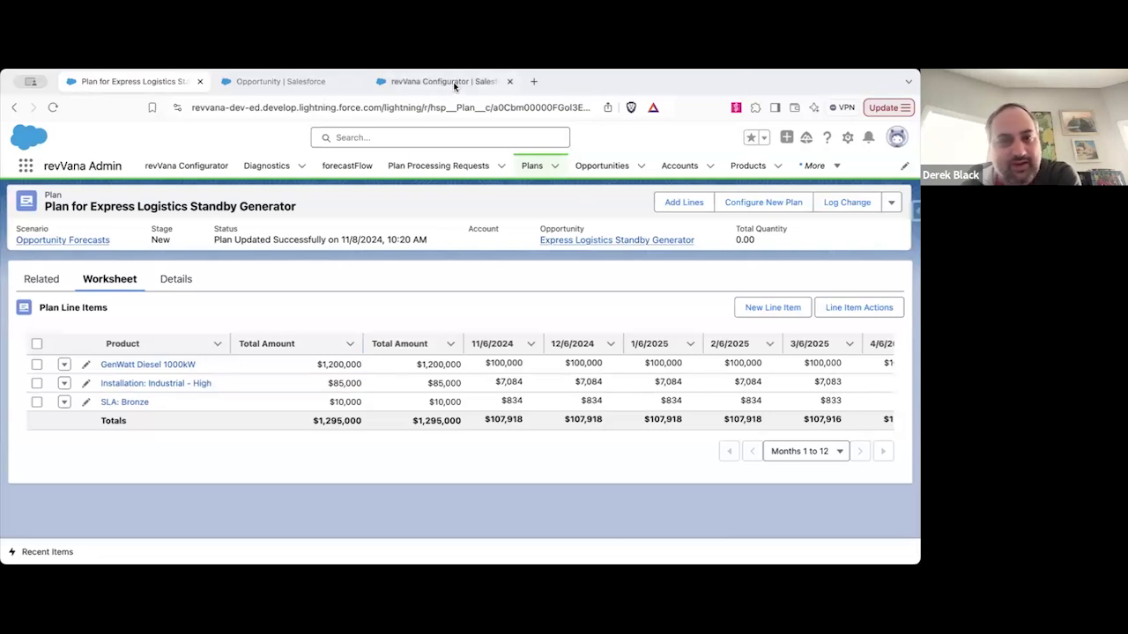
- Return to the Opportunity Forecast Mapping field list in revVana Configurator
{"action": "left_click", "coordinate": [326, 82]}
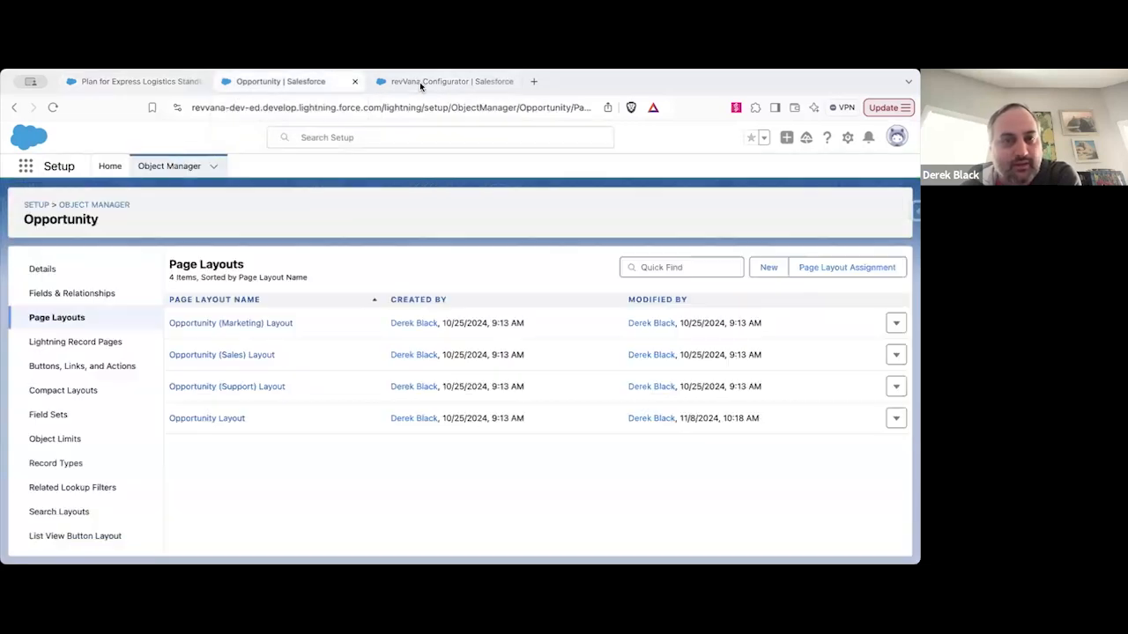
{"action": "left_click", "coordinate": [419, 82]}
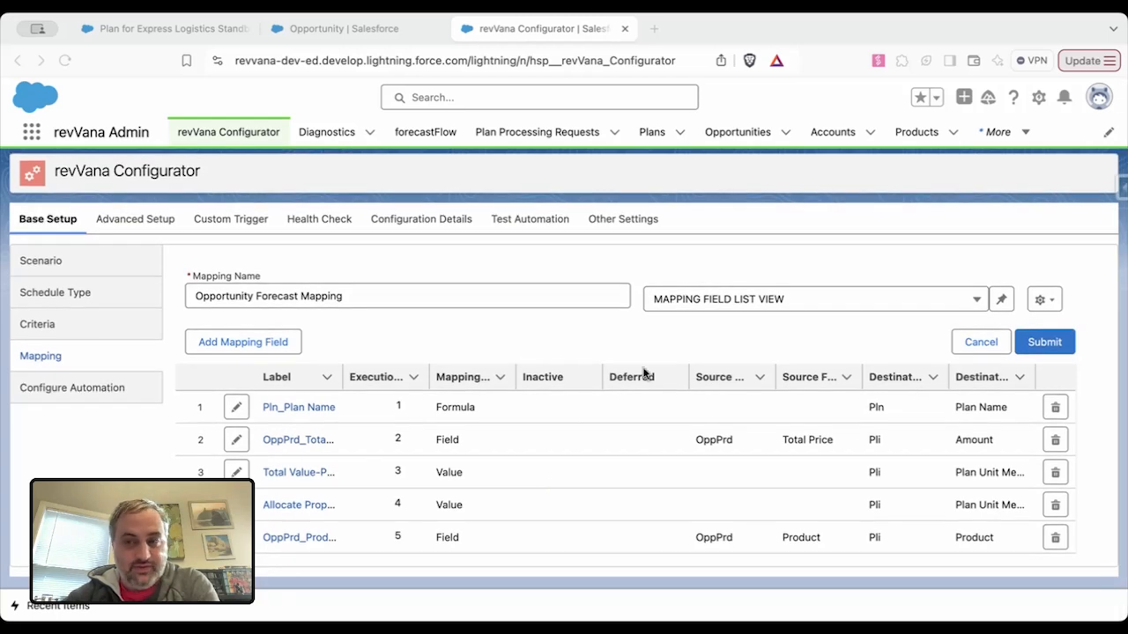
- Add a mapping field with the Plan's Start Date as destination and Formula Mapping as its mapping type
{"action": "left_click", "coordinate": [244, 348]}
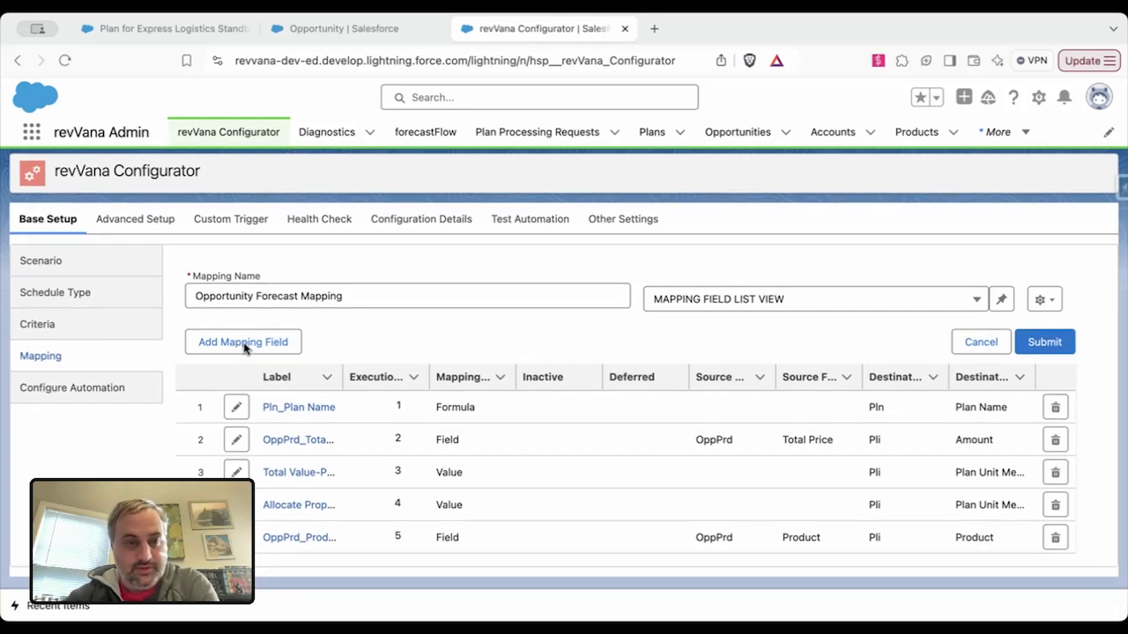
{"action": "left_click", "coordinate": [245, 347]}
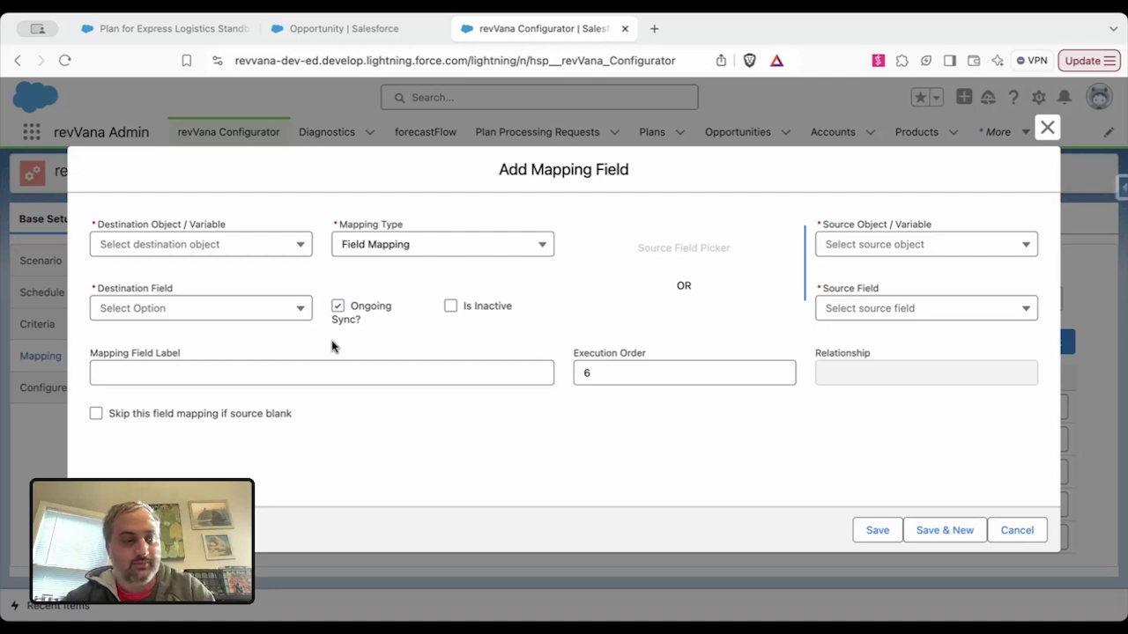
{"action": "left_click", "coordinate": [290, 247]}
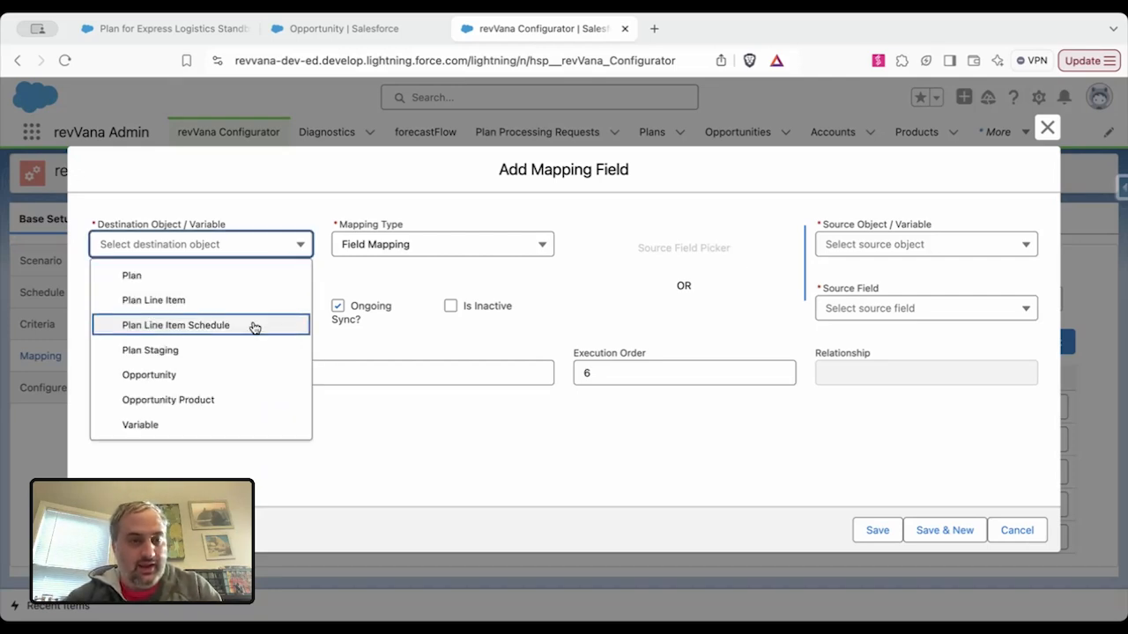
{"action": "left_click", "coordinate": [251, 284]}
{"action": "left_click", "coordinate": [252, 308]}
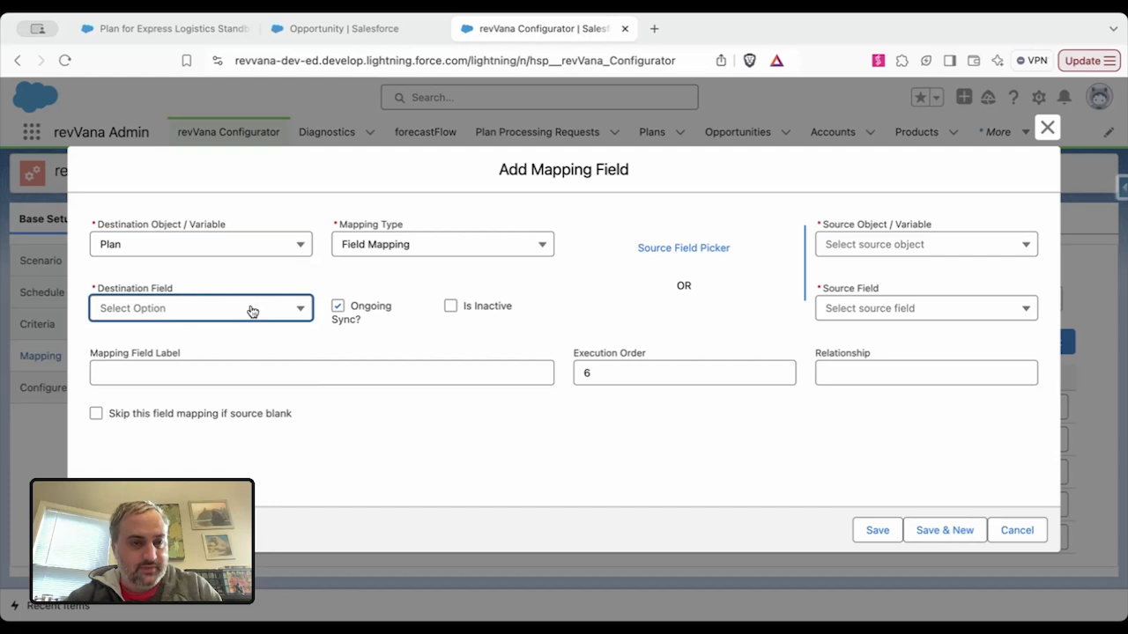
{"action": "scroll", "coordinate": [231, 436], "scroll_direction": "down", "scroll_amount": 5}
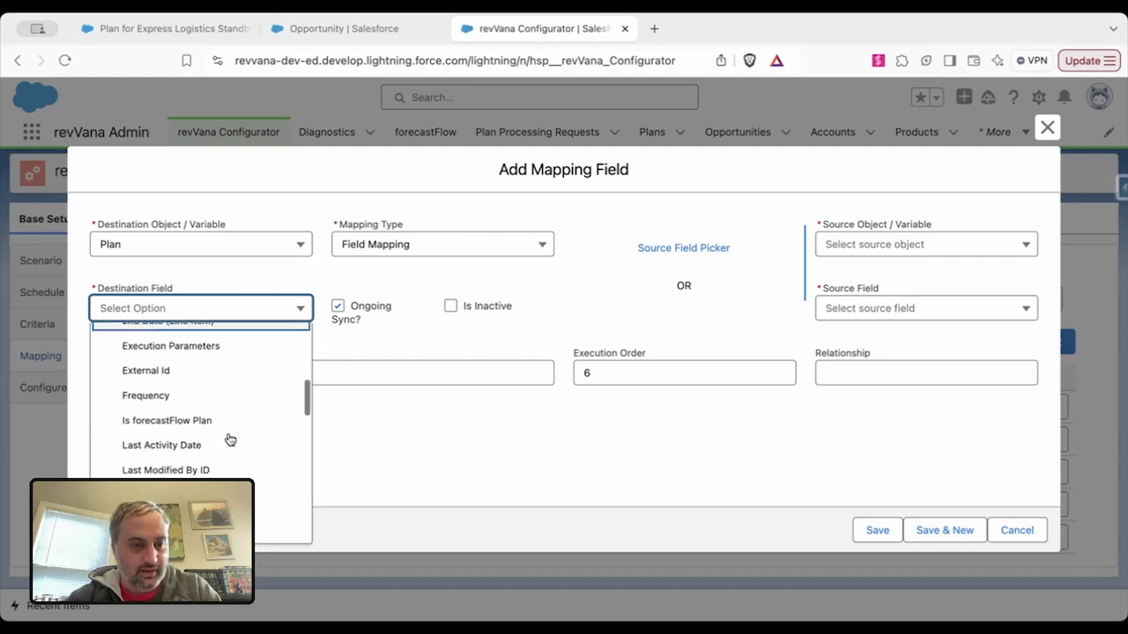
{"action": "scroll", "coordinate": [229, 439], "scroll_direction": "down", "scroll_amount": 5}
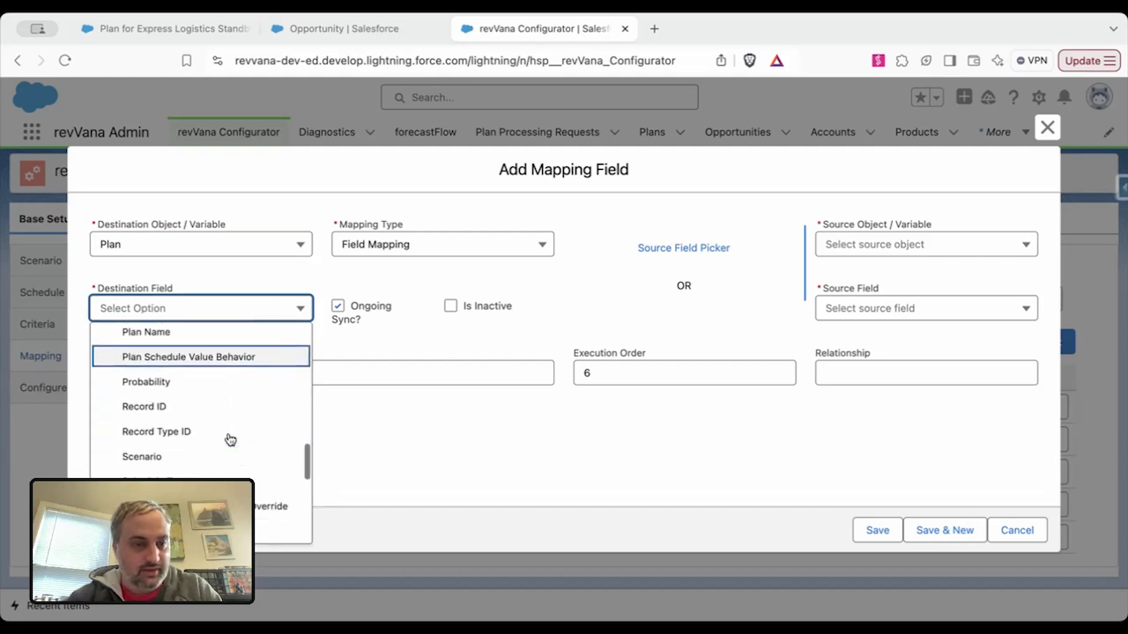
{"action": "scroll", "coordinate": [229, 438], "scroll_direction": "down", "scroll_amount": 2}
{"action": "left_click", "coordinate": [201, 469]}
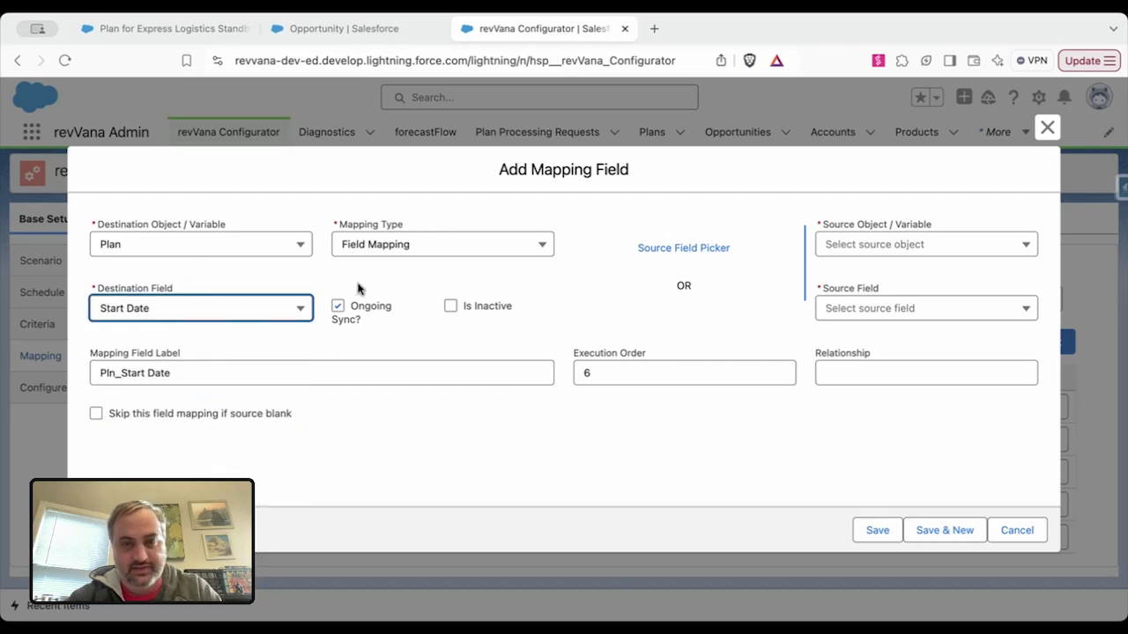
{"action": "left_click", "coordinate": [495, 249]}
{"action": "left_click", "coordinate": [433, 302]}
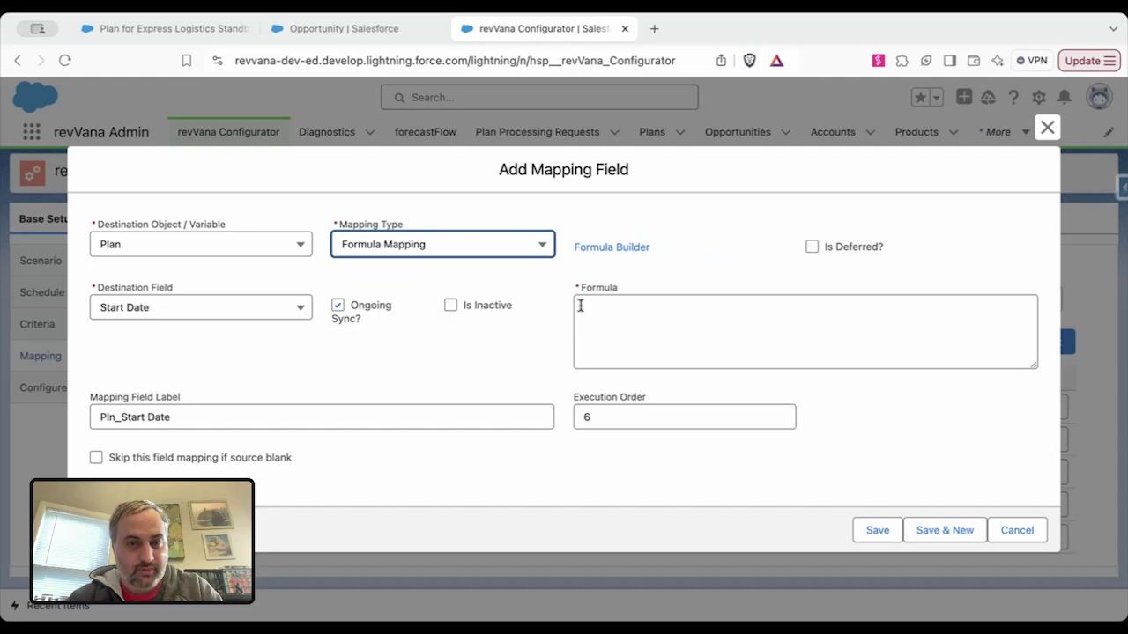
- Open the Formula Builder for the Start Date mapping and insert the ADDDAYS function into the formula
{"action": "left_click", "coordinate": [606, 245]}
{"action": "left_click", "coordinate": [212, 247]}
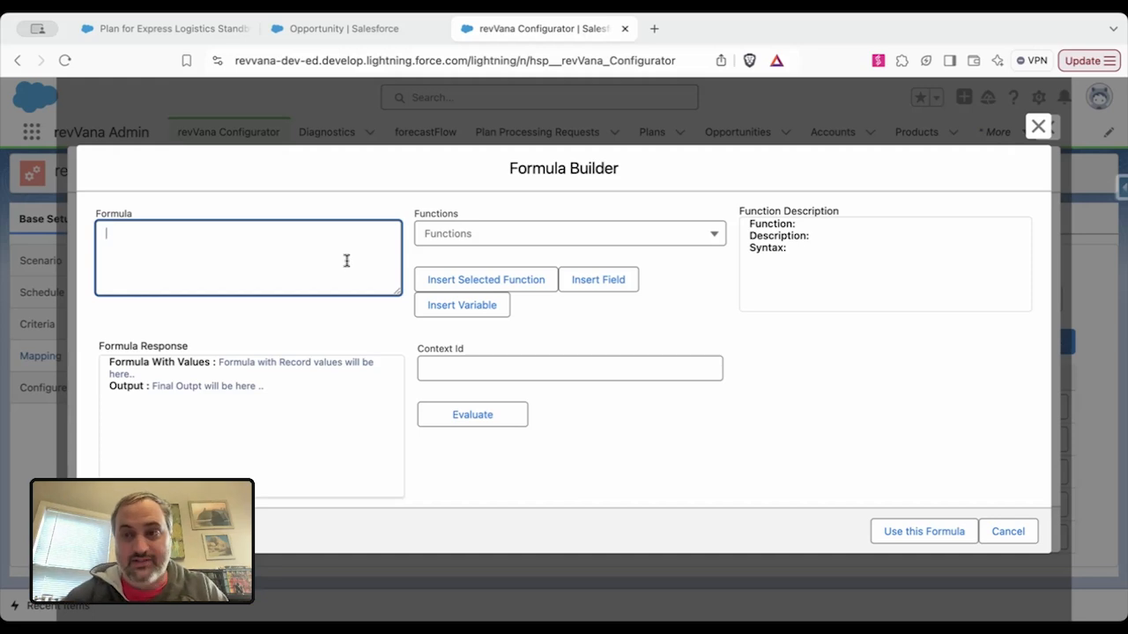
{"action": "left_click", "coordinate": [460, 236]}
{"action": "scroll", "coordinate": [473, 371], "scroll_direction": "down", "scroll_amount": 3}
{"action": "scroll", "coordinate": [474, 371], "scroll_direction": "down", "scroll_amount": 2}
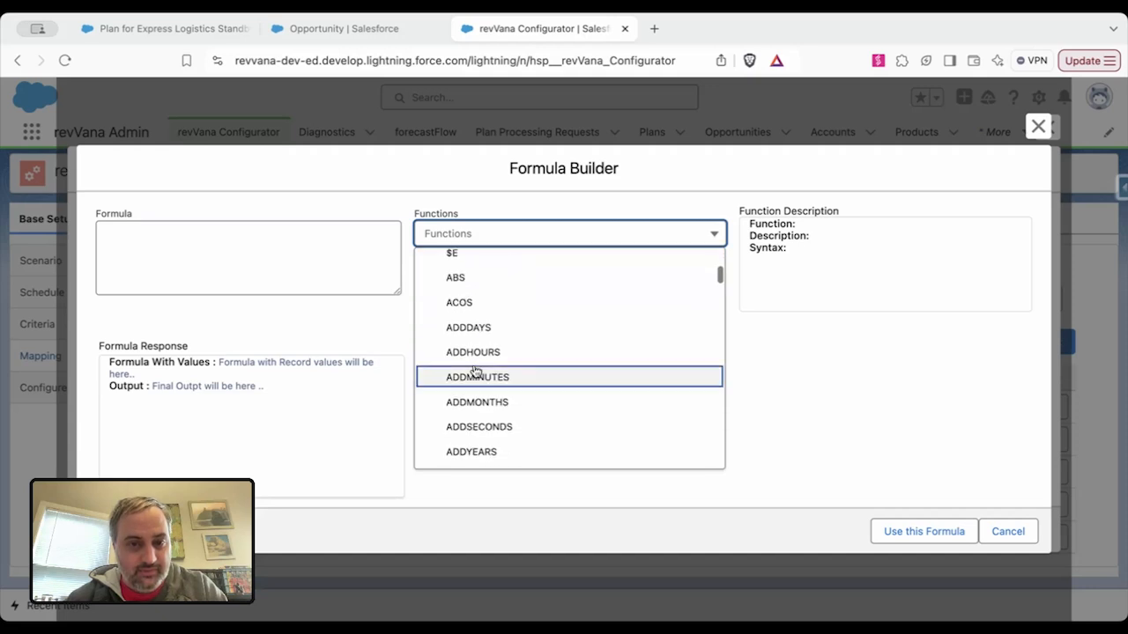
{"action": "left_click", "coordinate": [471, 328]}
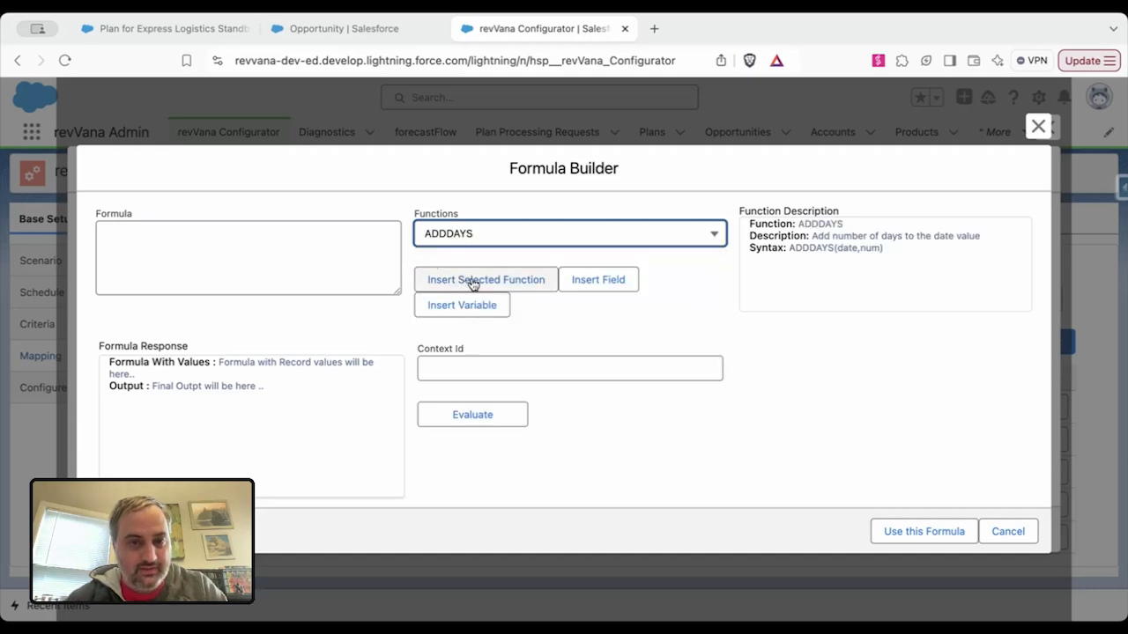
{"action": "left_click", "coordinate": [473, 281]}
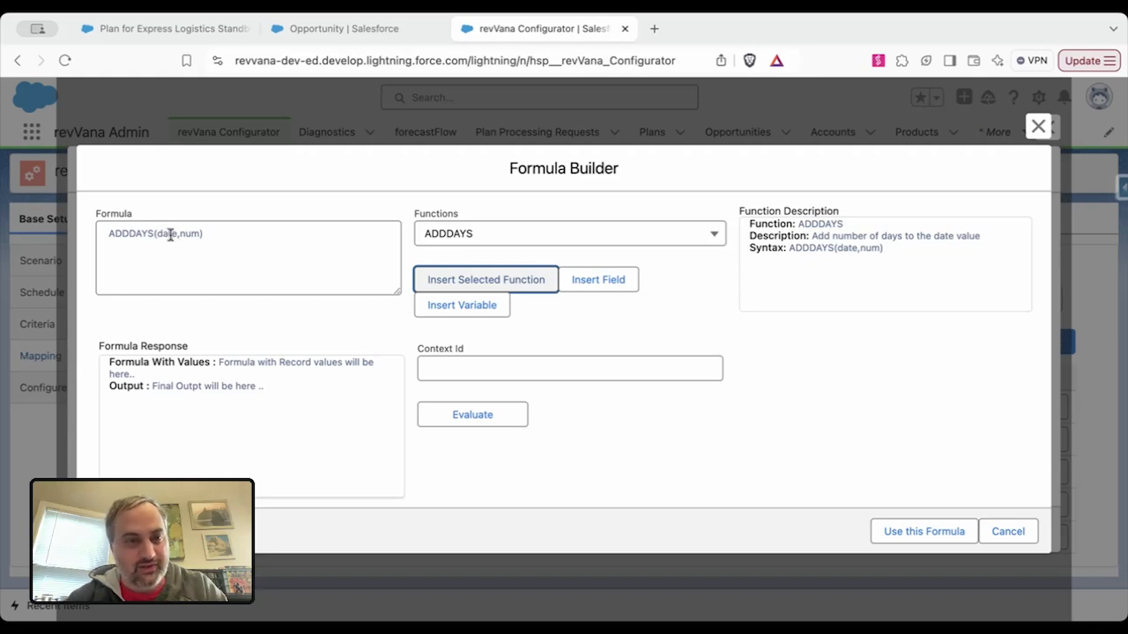
- Replace the date argument of ADDDAYS with the Close Date field from the plan's Opportunity relationship
{"action": "left_click_drag", "start_coordinate": [177, 234], "coordinate": [157, 235]}
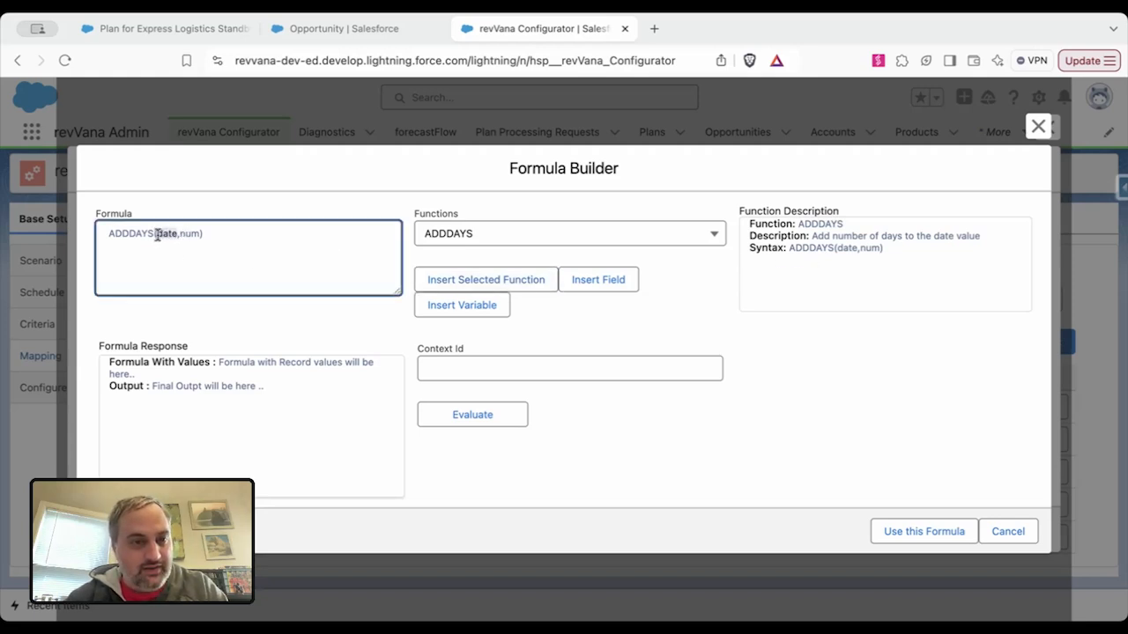
{"action": "left_click", "coordinate": [596, 283]}
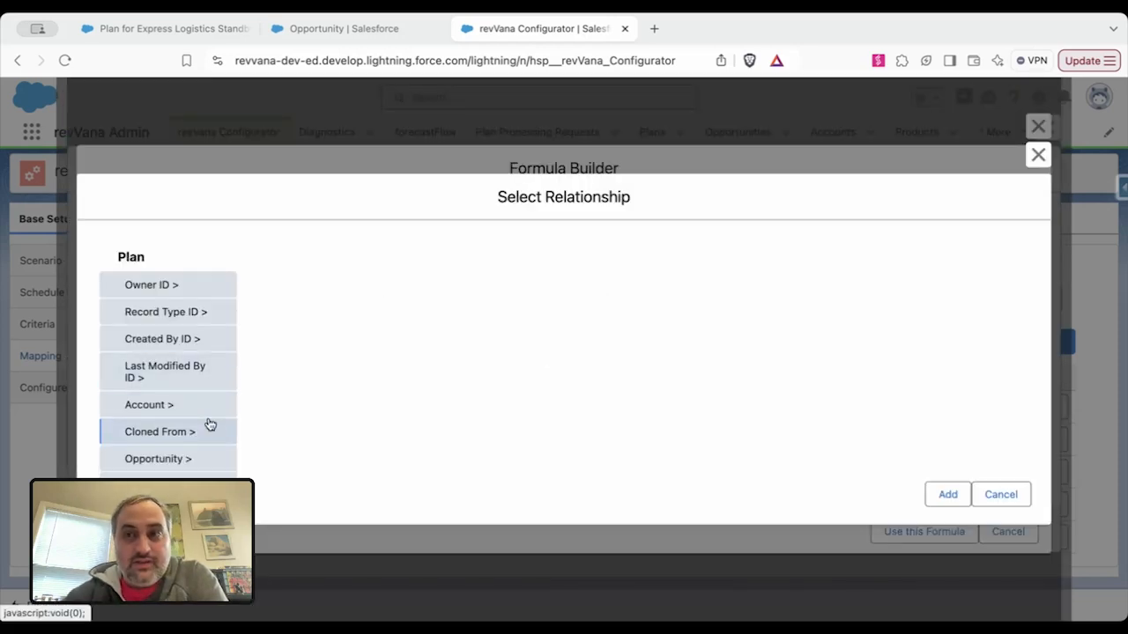
{"action": "left_click", "coordinate": [168, 462]}
{"action": "scroll", "coordinate": [348, 412], "scroll_direction": "down", "scroll_amount": 3}
{"action": "scroll", "coordinate": [346, 410], "scroll_direction": "down", "scroll_amount": 2}
{"action": "left_click", "coordinate": [333, 257]}
{"action": "left_click", "coordinate": [946, 494]}
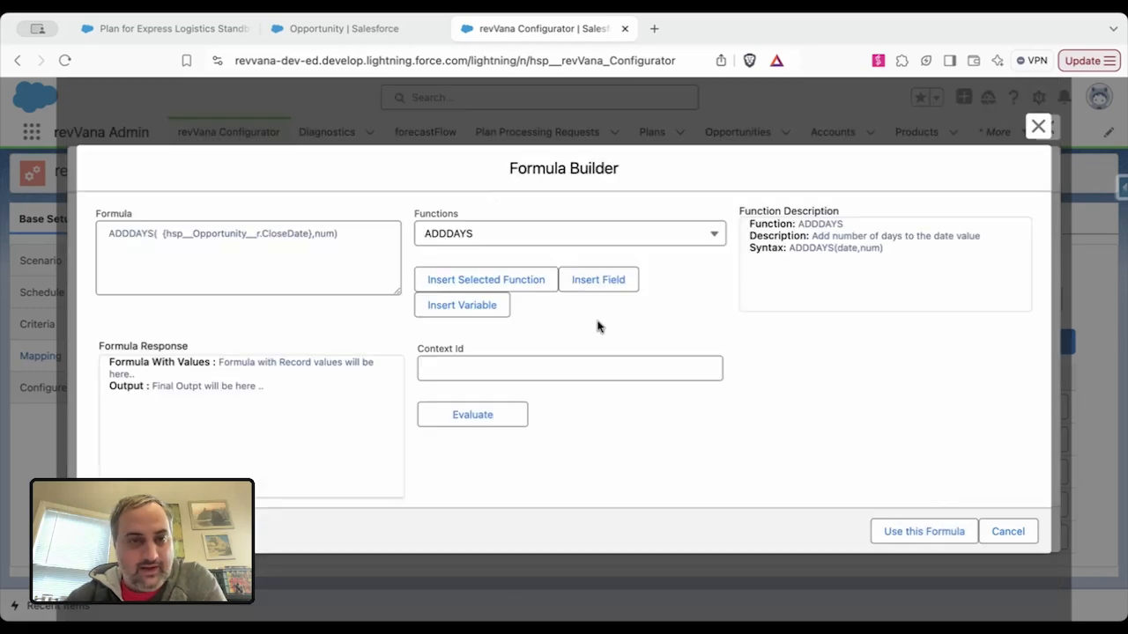
- Set the num argument of ADDDAYS to 30 and save the Start Date mapping with this formula, continuing with a new mapping field
{"action": "left_click_drag", "start_coordinate": [315, 233], "coordinate": [329, 234]}
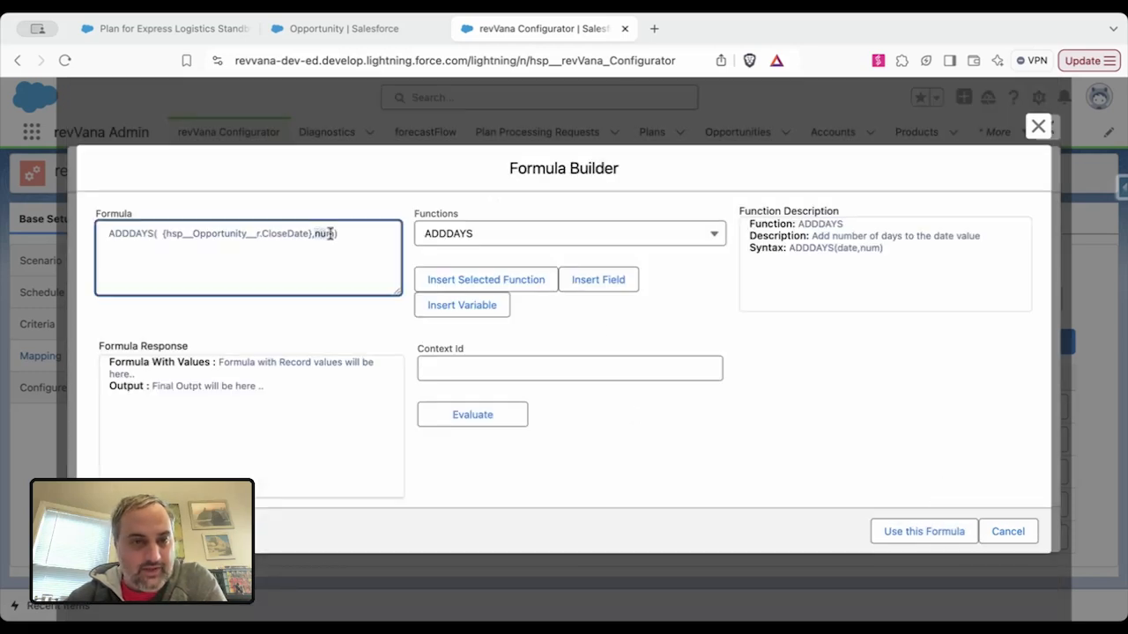
{"action": "type", "text": "3"}
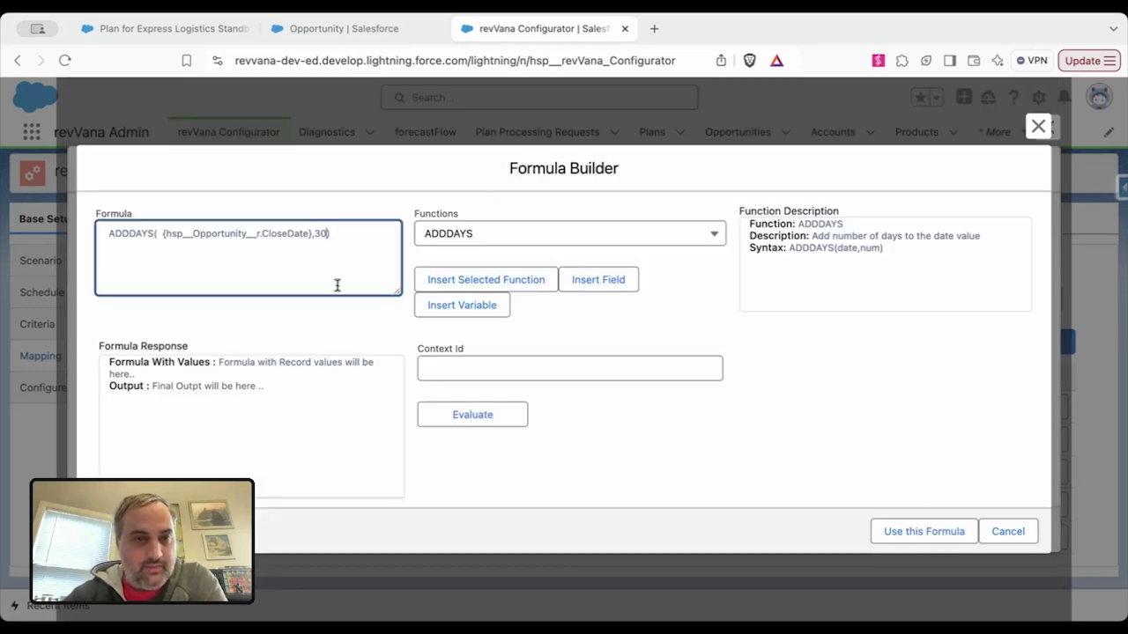
{"action": "type", "text": "0"}
{"action": "left_click", "coordinate": [332, 321]}
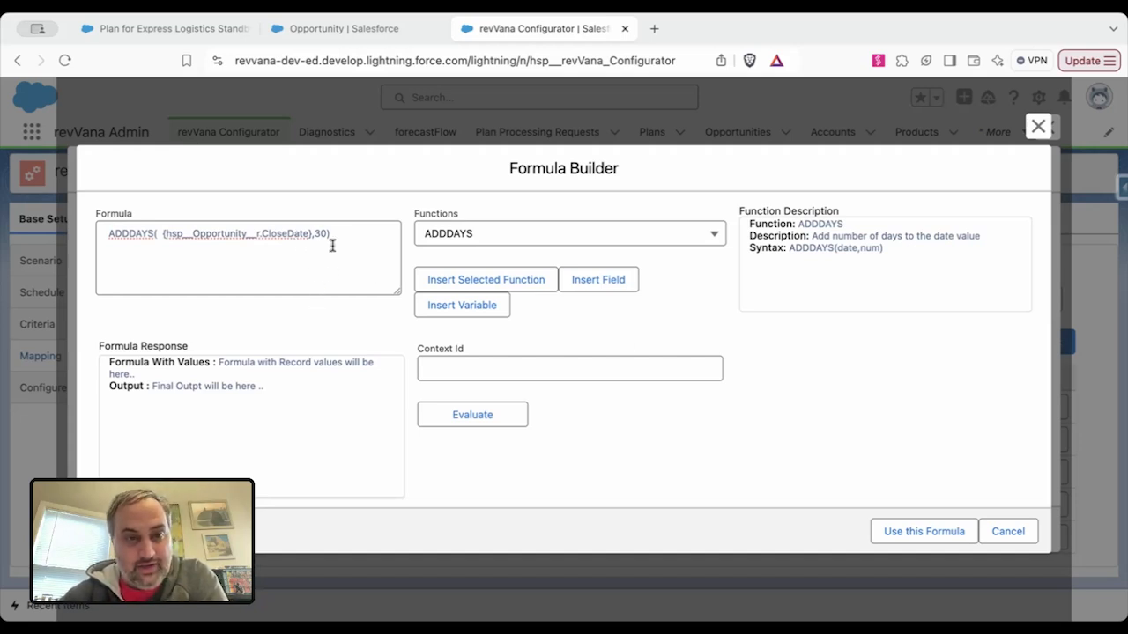
{"action": "left_click", "coordinate": [888, 538]}
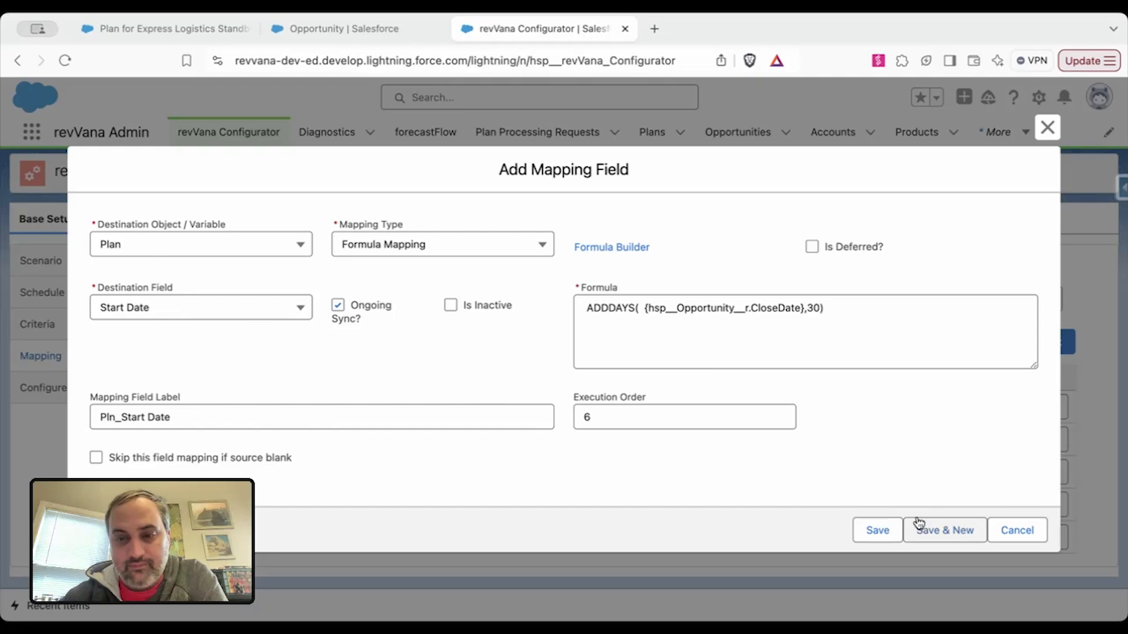
{"action": "left_click", "coordinate": [959, 528]}
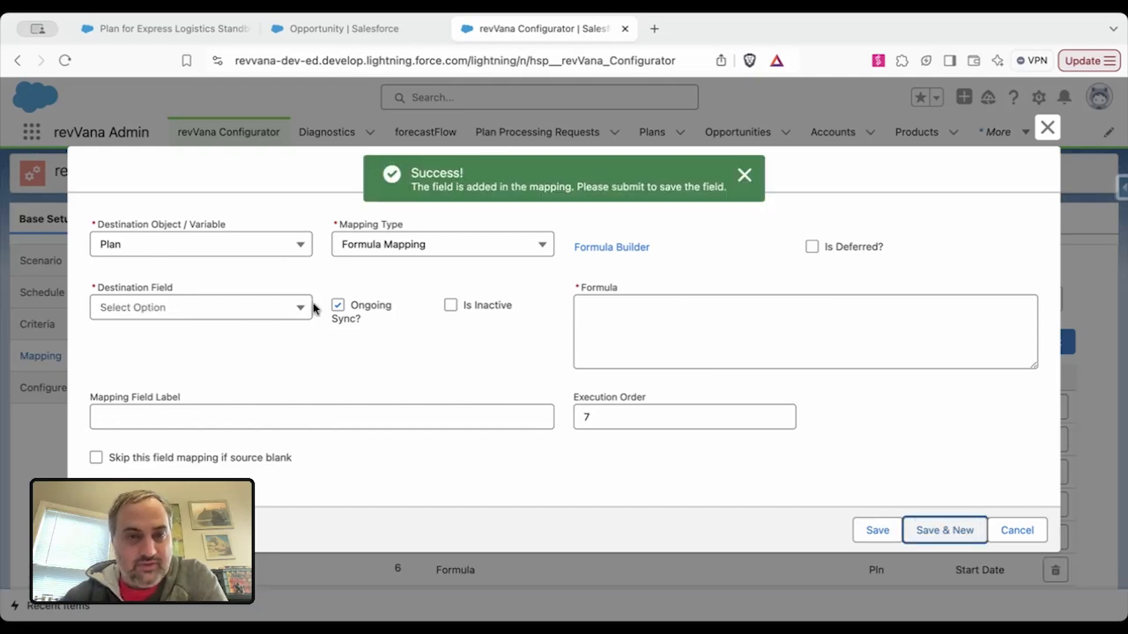
- Set the new mapping's destination to the Quantity field of Plan Line Item and its mapping type to Field Mapping
{"action": "left_click", "coordinate": [252, 246]}
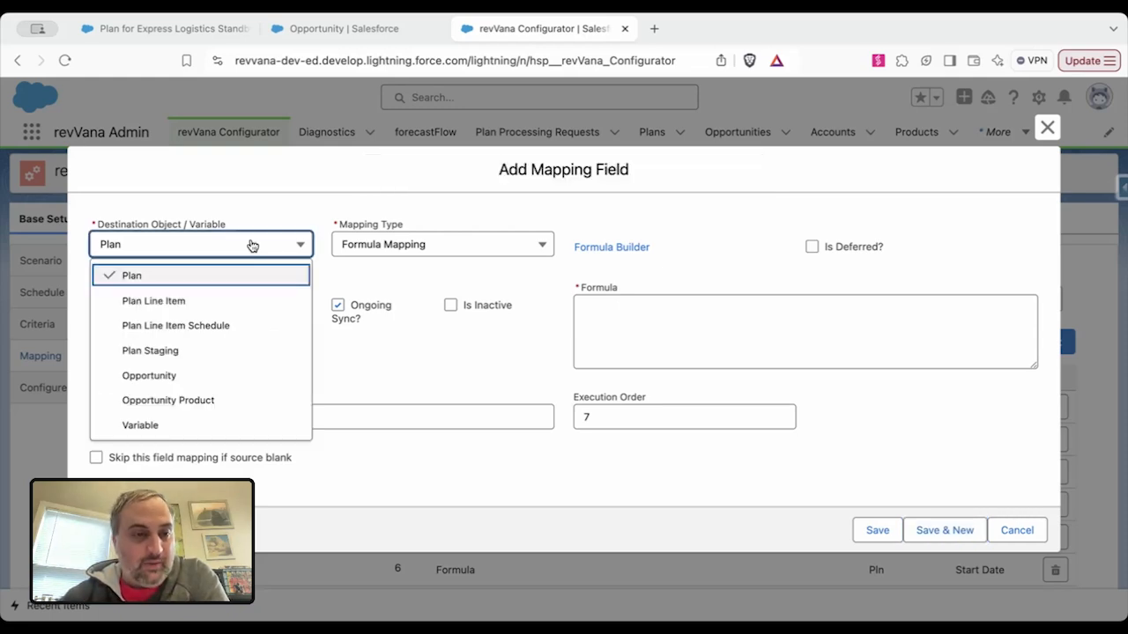
{"action": "left_click", "coordinate": [227, 309]}
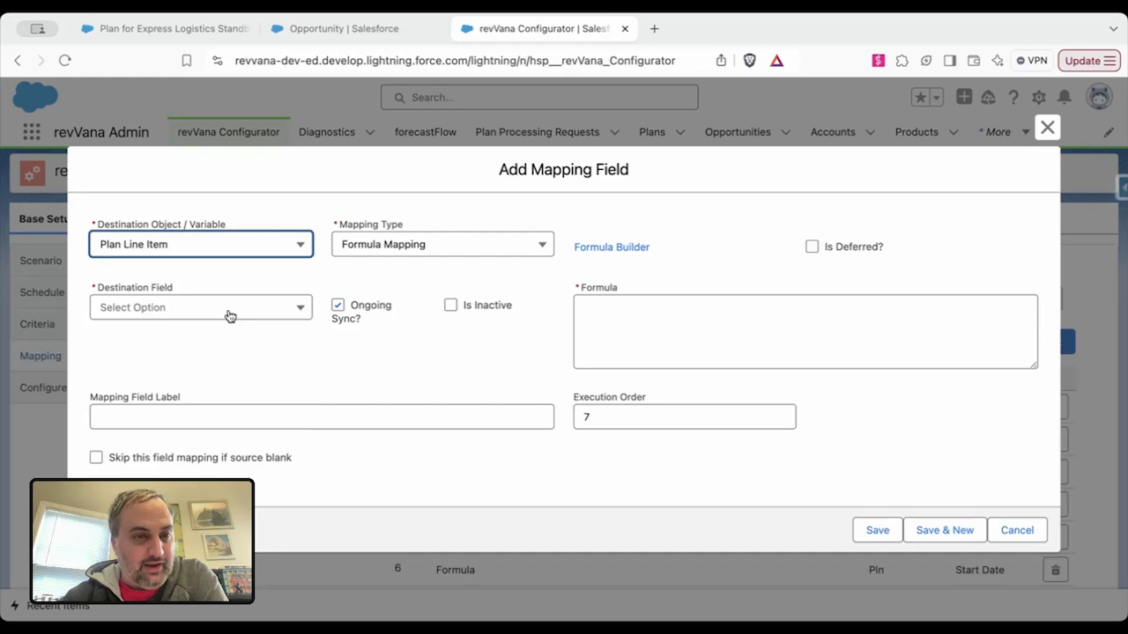
{"action": "left_click", "coordinate": [227, 312]}
{"action": "scroll", "coordinate": [209, 419], "scroll_direction": "down", "scroll_amount": 6}
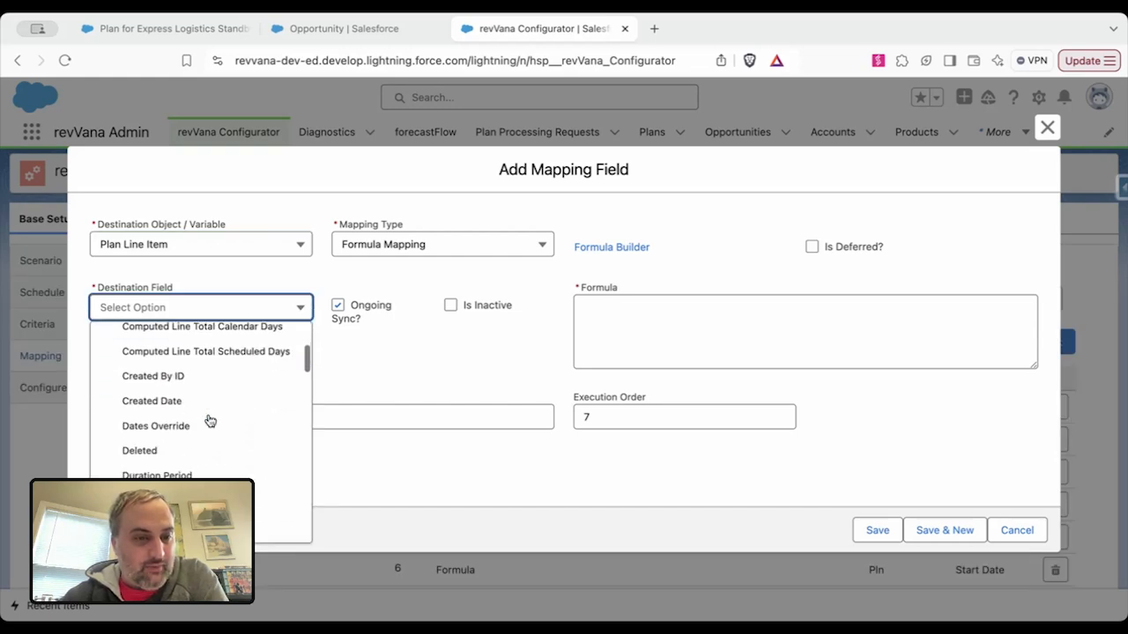
{"action": "scroll", "coordinate": [209, 419], "scroll_direction": "down", "scroll_amount": 5}
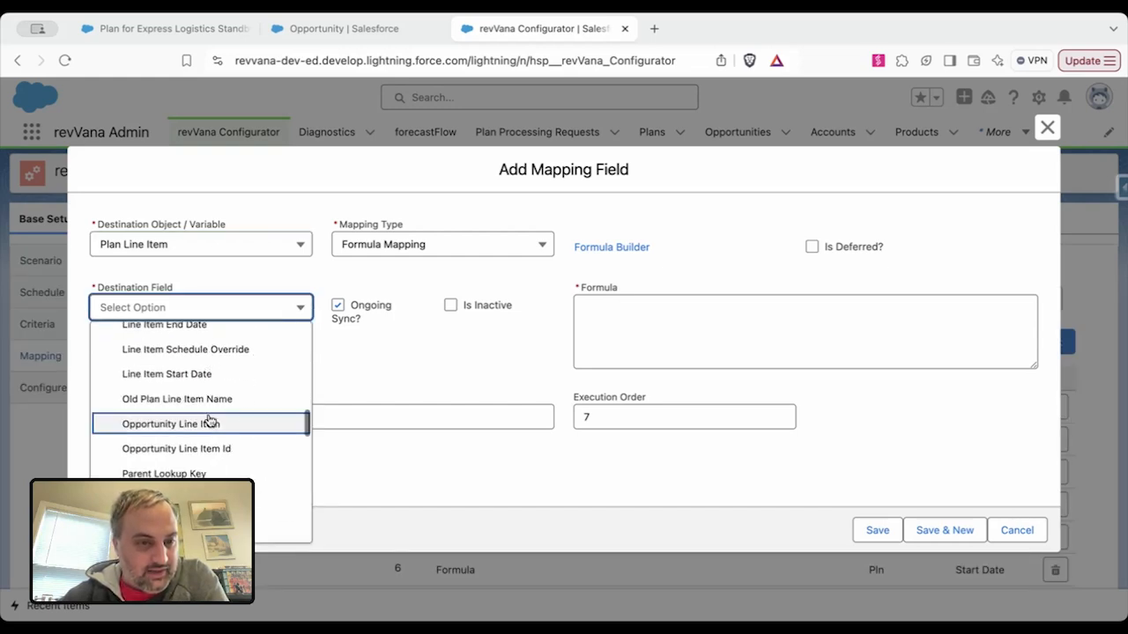
{"action": "scroll", "coordinate": [194, 473], "scroll_direction": "down", "scroll_amount": 5}
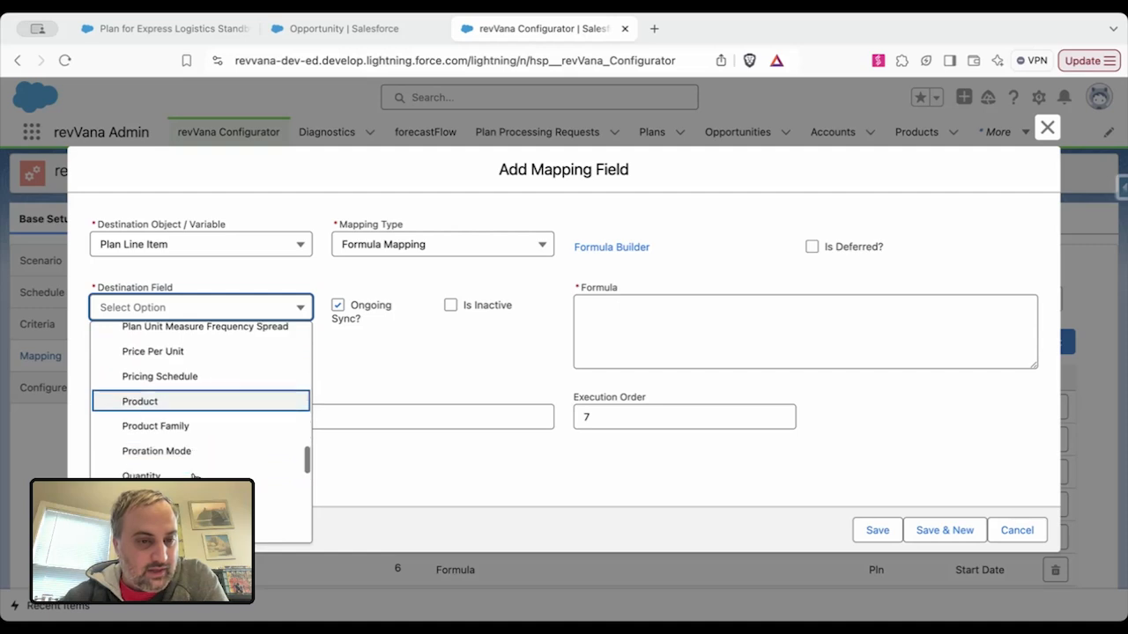
{"action": "left_click", "coordinate": [192, 472]}
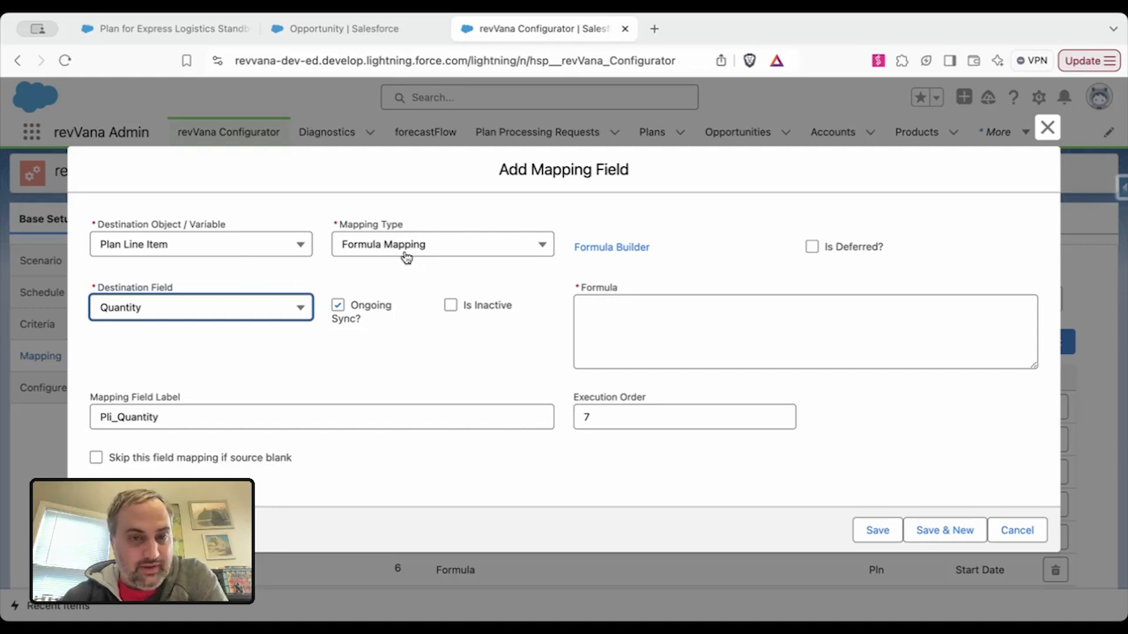
{"action": "left_click", "coordinate": [501, 252]}
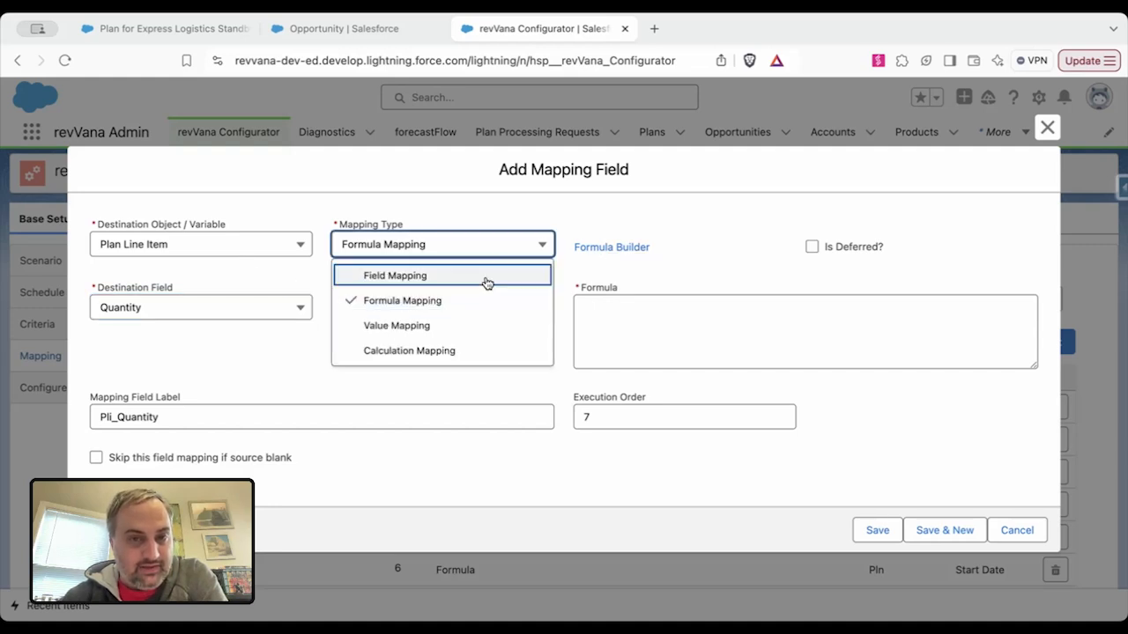
{"action": "left_click", "coordinate": [486, 277]}
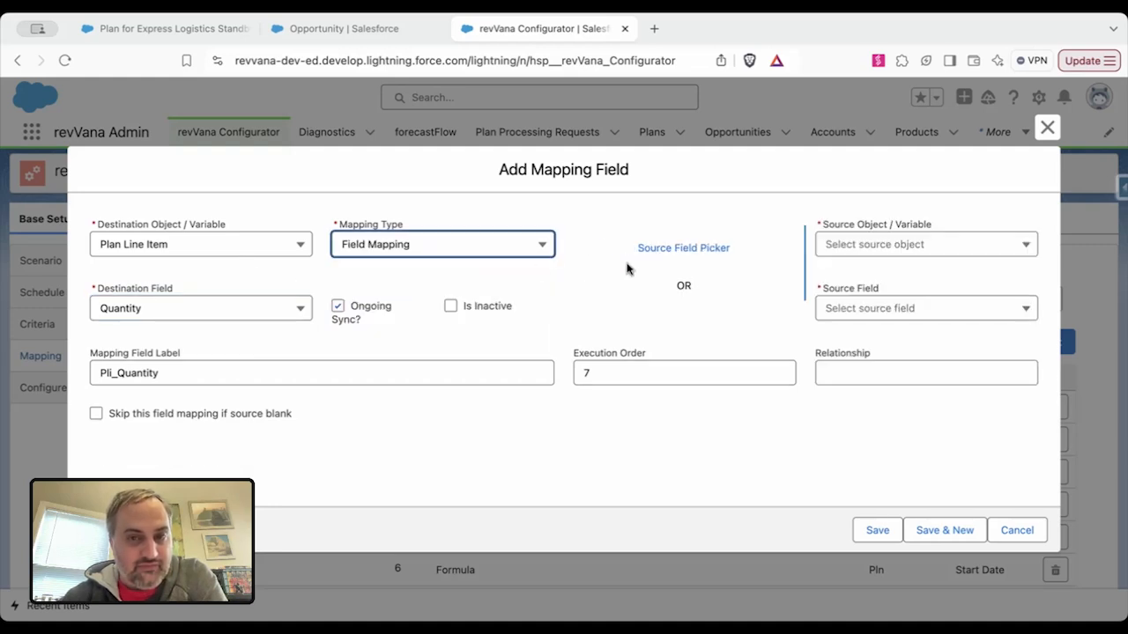
- Pick Quantity from the Opportunity Line Item relationship as the source and save the mapping, continuing with another new one
{"action": "left_click", "coordinate": [693, 253]}
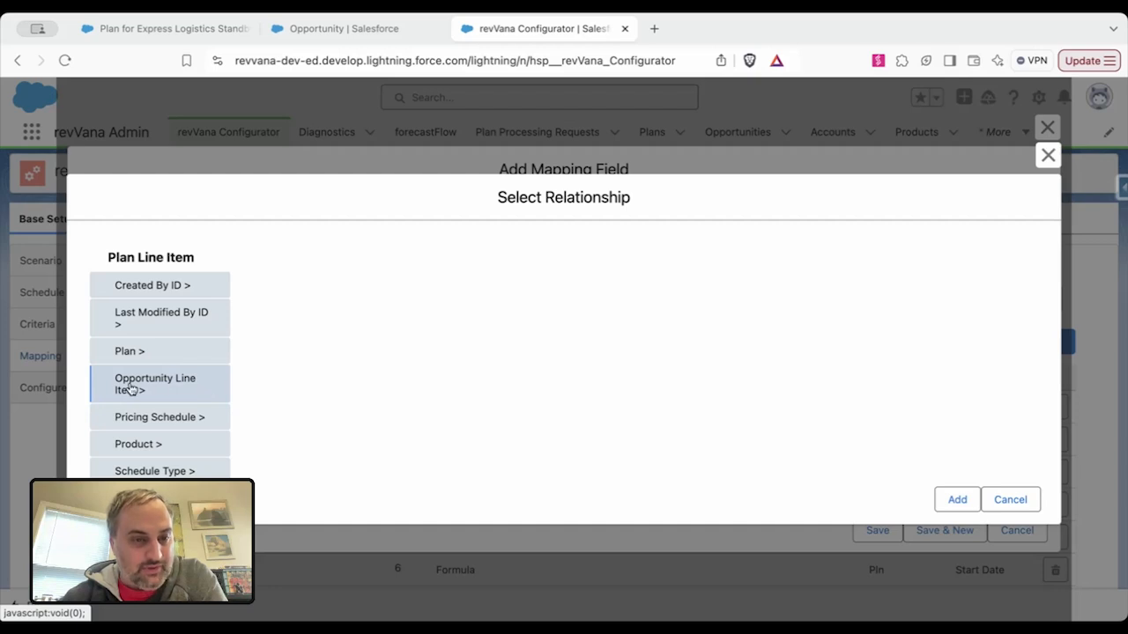
{"action": "left_click", "coordinate": [164, 386]}
{"action": "scroll", "coordinate": [348, 385], "scroll_direction": "down", "scroll_amount": 8}
{"action": "scroll", "coordinate": [347, 385], "scroll_direction": "down", "scroll_amount": 2}
{"action": "left_click", "coordinate": [320, 396]}
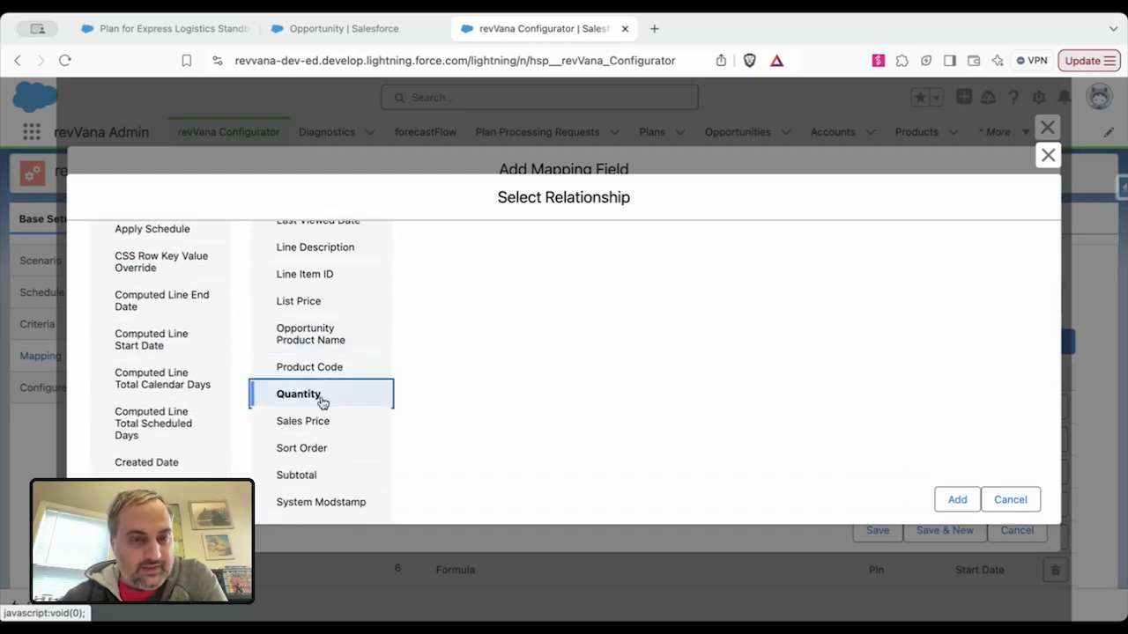
{"action": "left_click", "coordinate": [956, 500]}
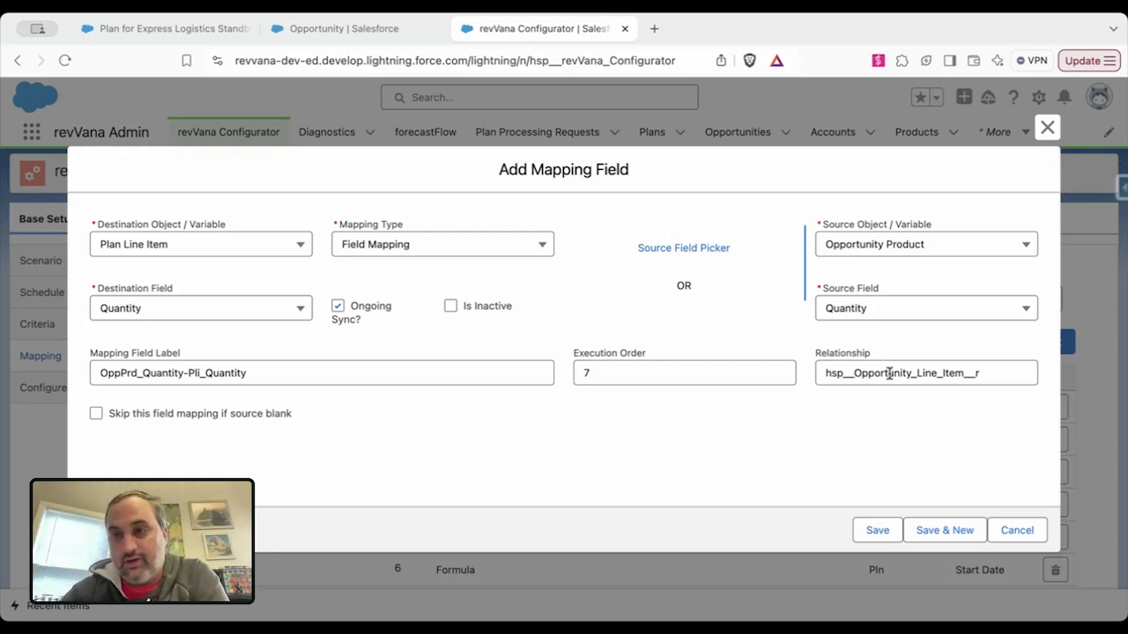
{"action": "left_click", "coordinate": [933, 536]}
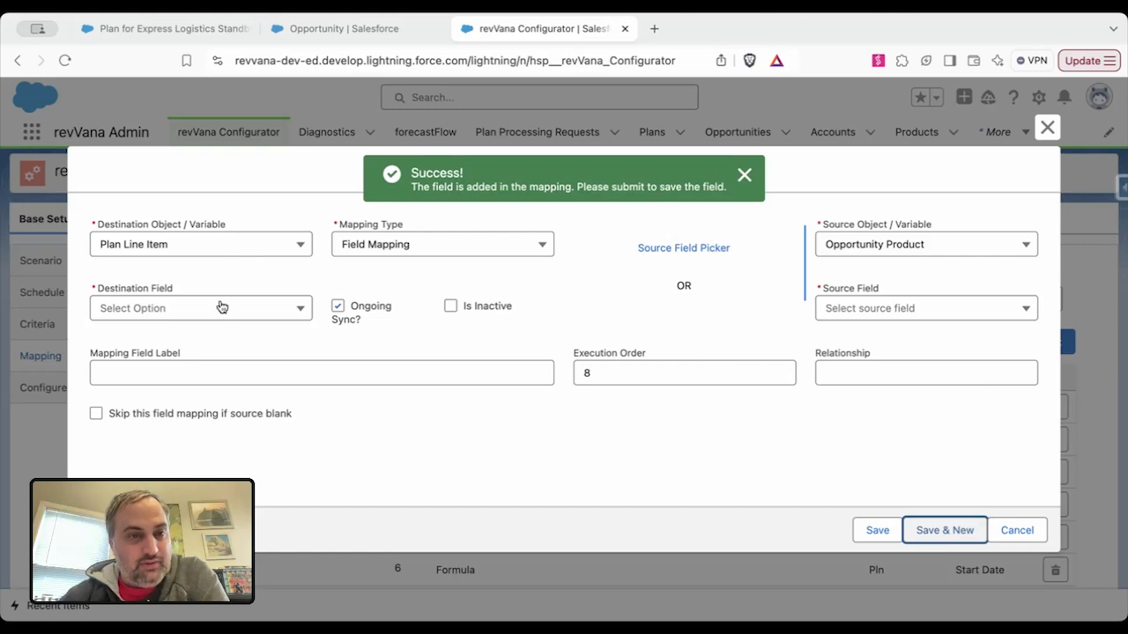
- Set the new mapping's destination to the Price Per Unit field of Plan Line Item Schedule
{"action": "left_click", "coordinate": [232, 247]}
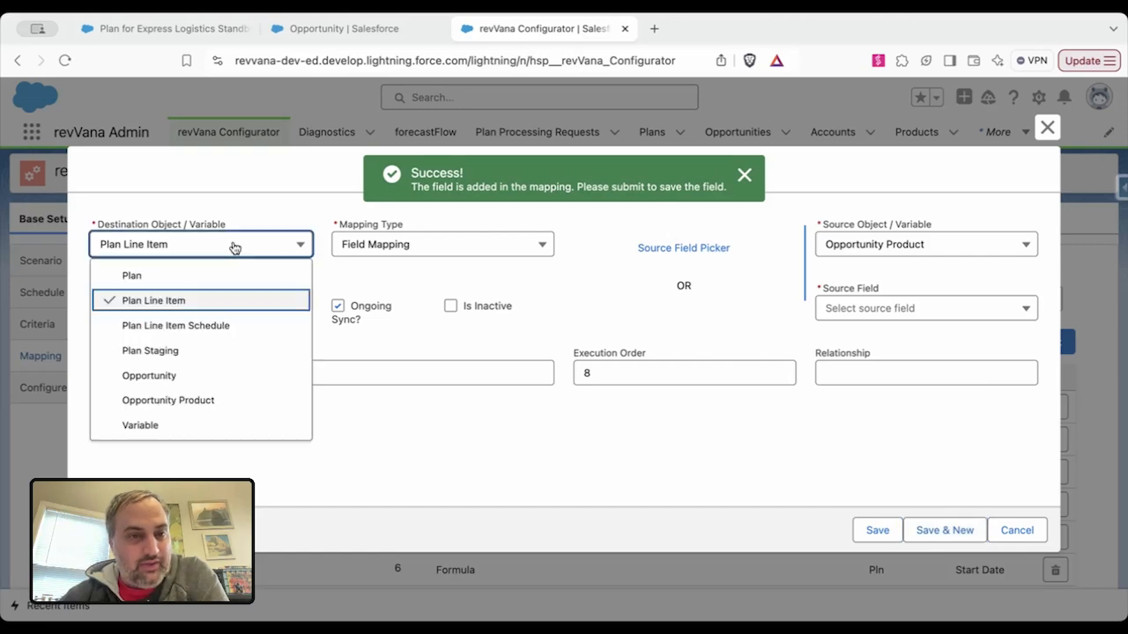
{"action": "left_click", "coordinate": [213, 326]}
{"action": "left_click", "coordinate": [224, 310]}
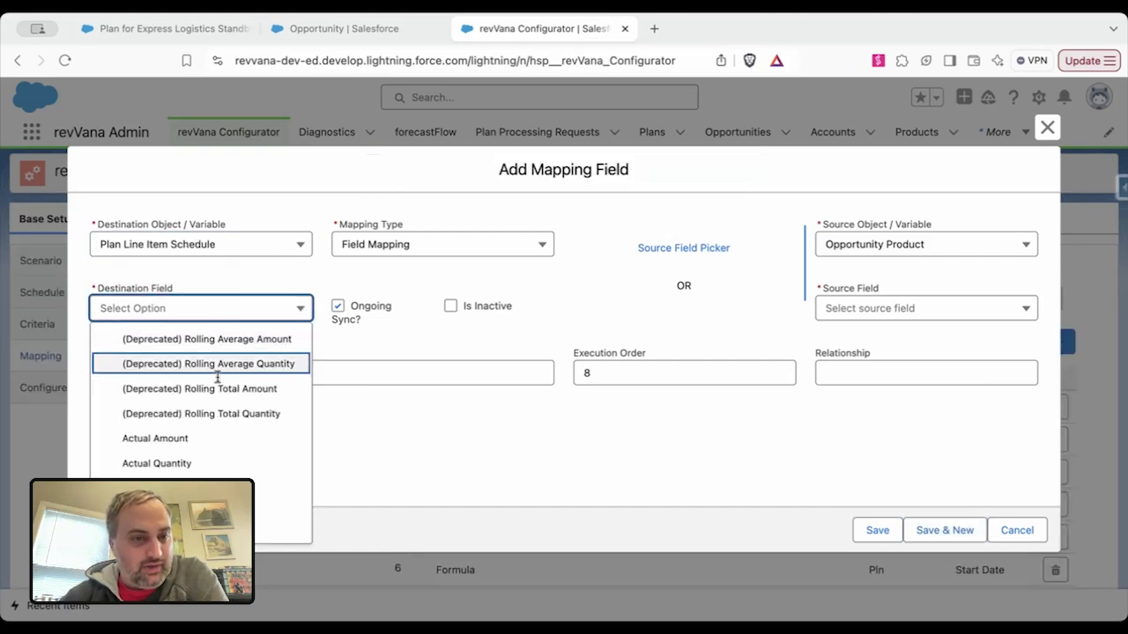
{"action": "scroll", "coordinate": [217, 429], "scroll_direction": "down", "scroll_amount": 3}
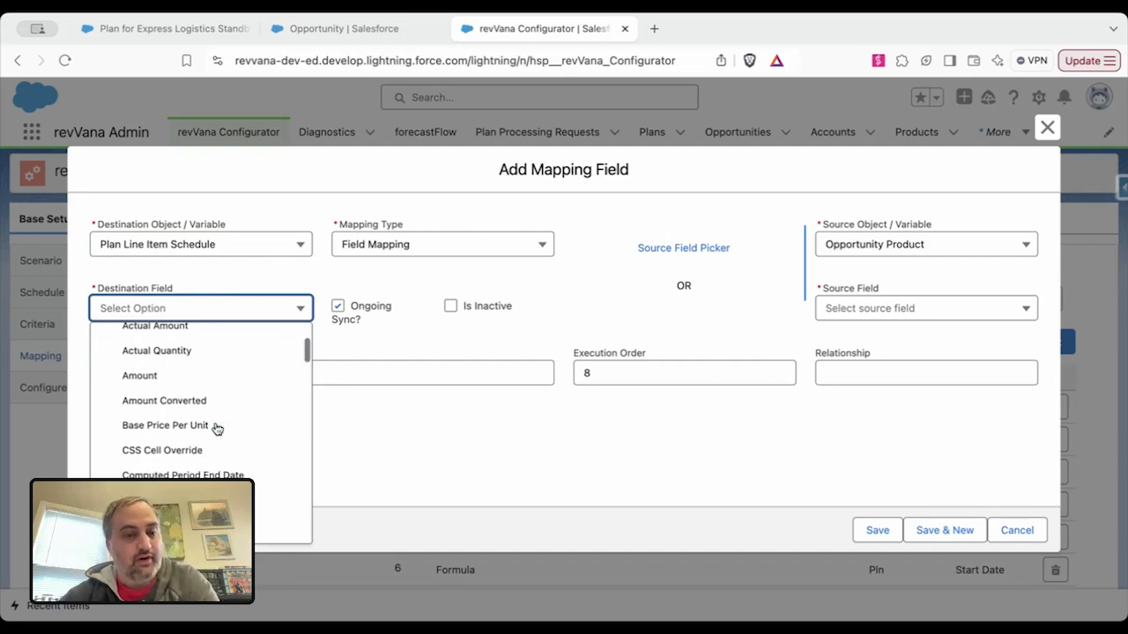
{"action": "scroll", "coordinate": [217, 429], "scroll_direction": "down", "scroll_amount": 8}
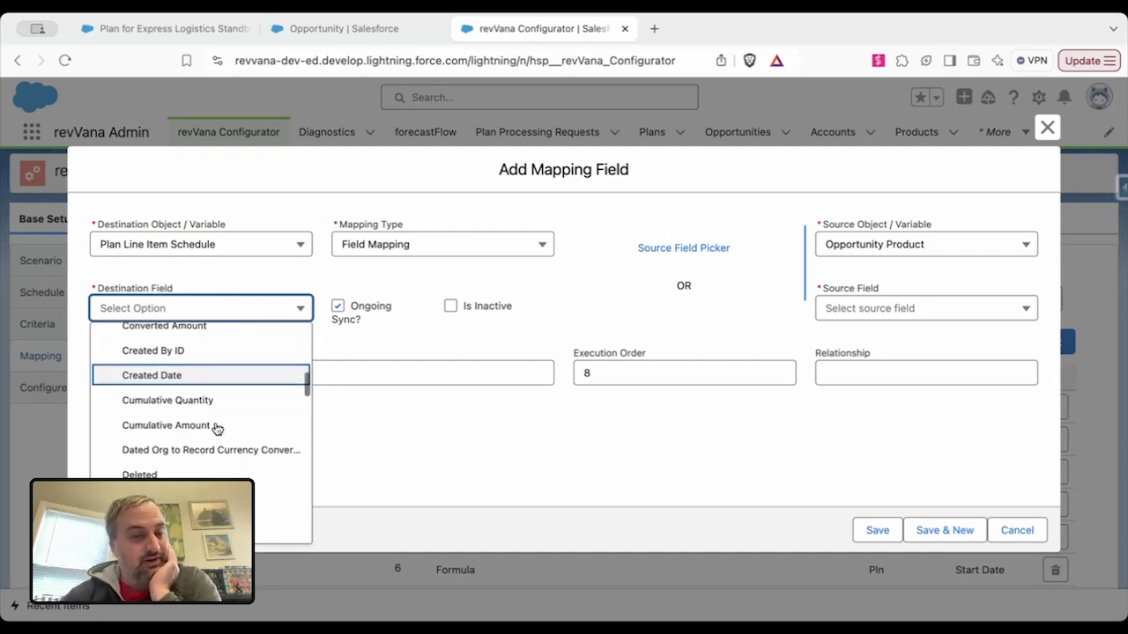
{"action": "scroll", "coordinate": [217, 429], "scroll_direction": "down", "scroll_amount": 8}
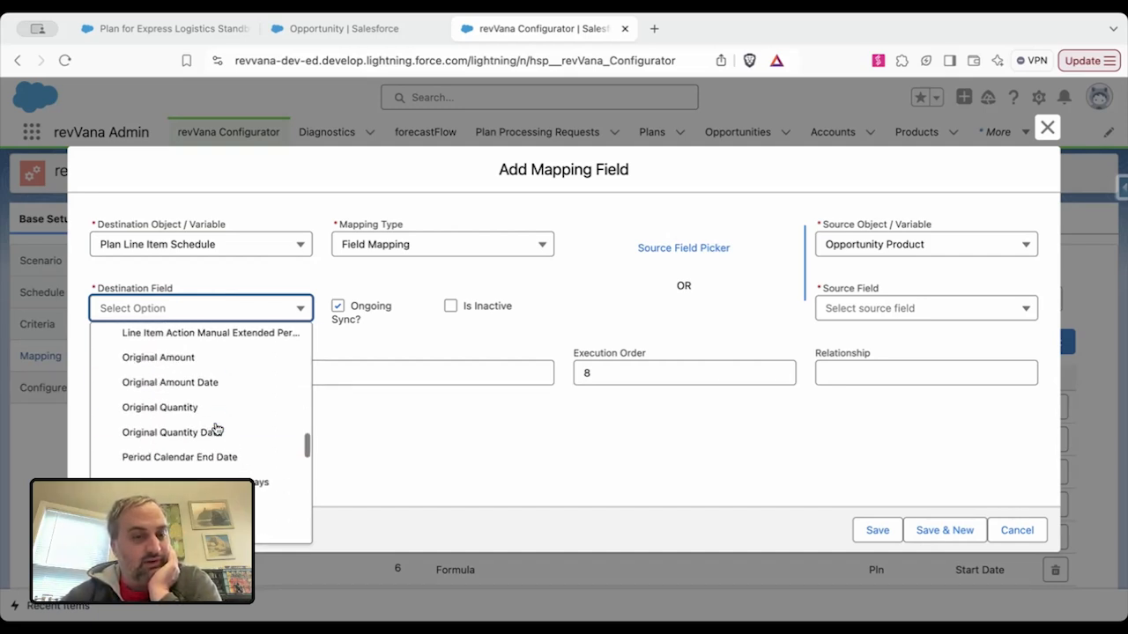
{"action": "scroll", "coordinate": [217, 430], "scroll_direction": "down", "scroll_amount": 5}
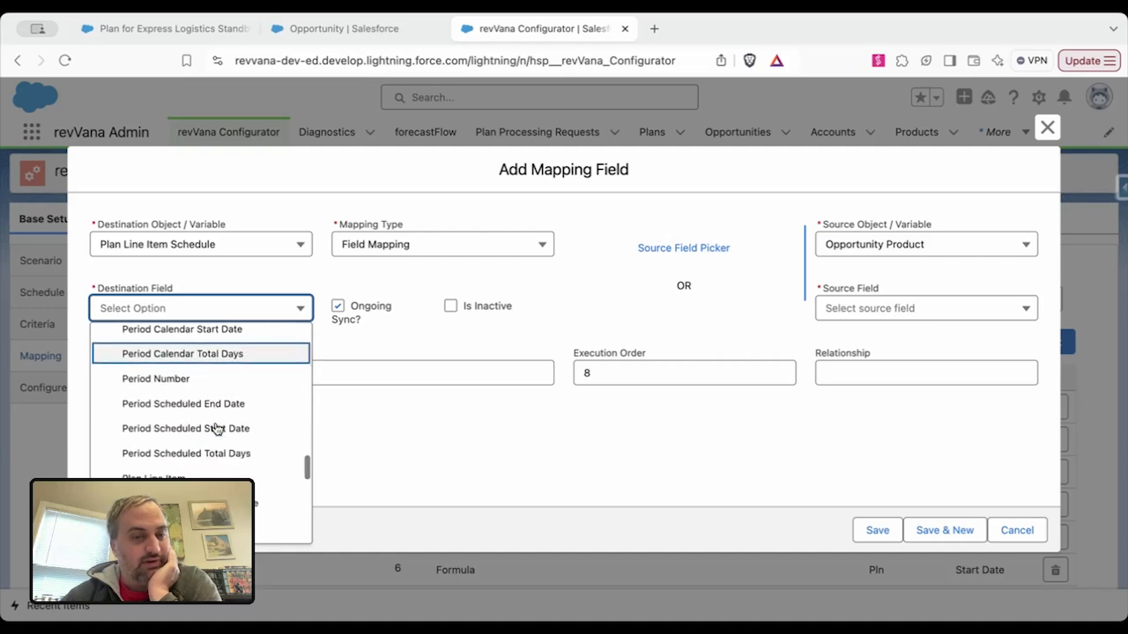
{"action": "scroll", "coordinate": [216, 429], "scroll_direction": "down", "scroll_amount": 2}
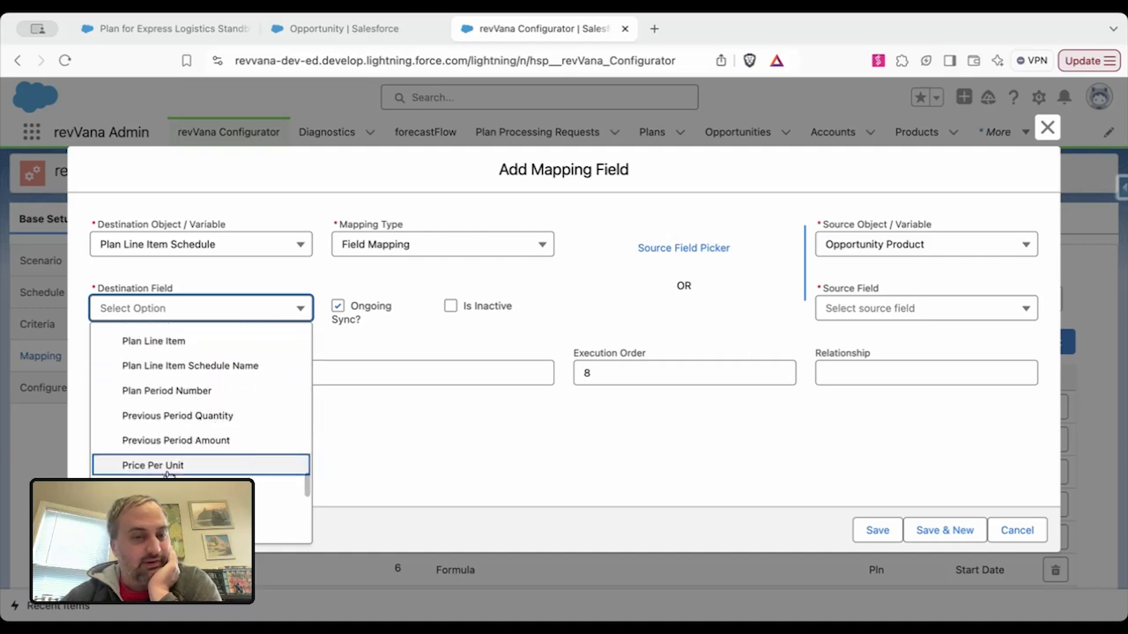
{"action": "left_click", "coordinate": [212, 463]}
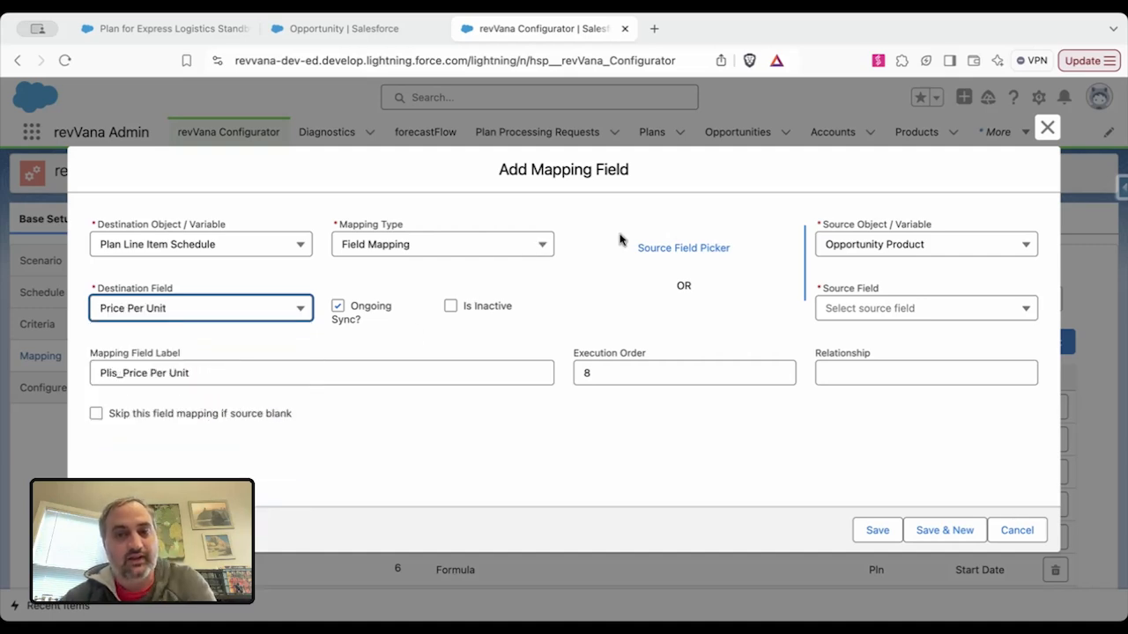
- Pick Sales Price as the source field through the Plan Line Item and Opportunity Line Item relationships
{"action": "left_click", "coordinate": [663, 255]}
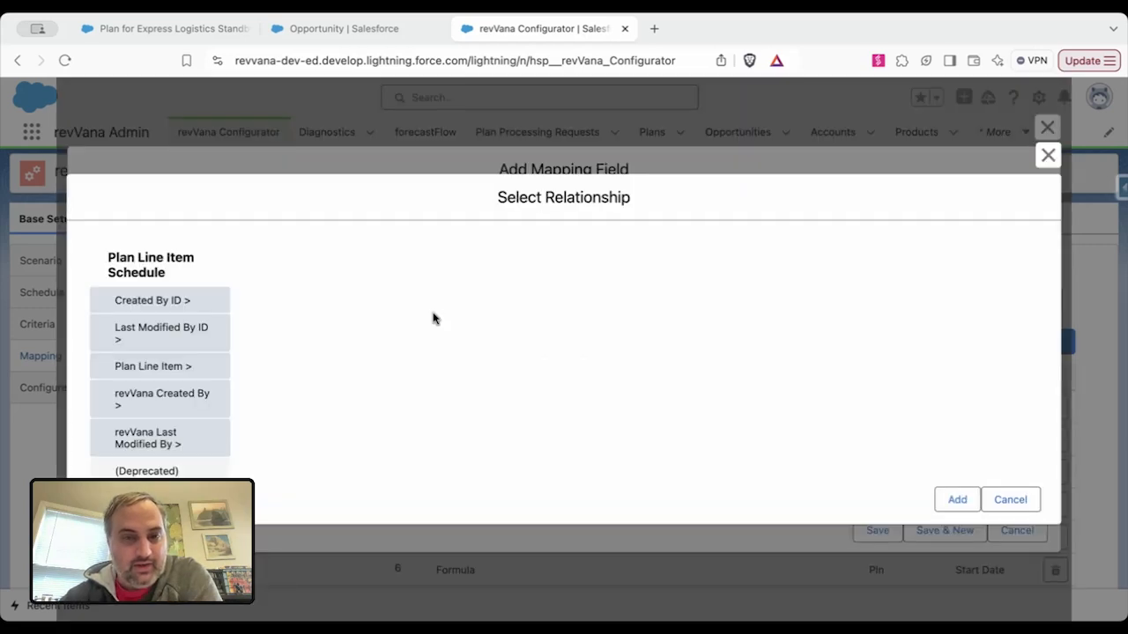
{"action": "left_click", "coordinate": [177, 370]}
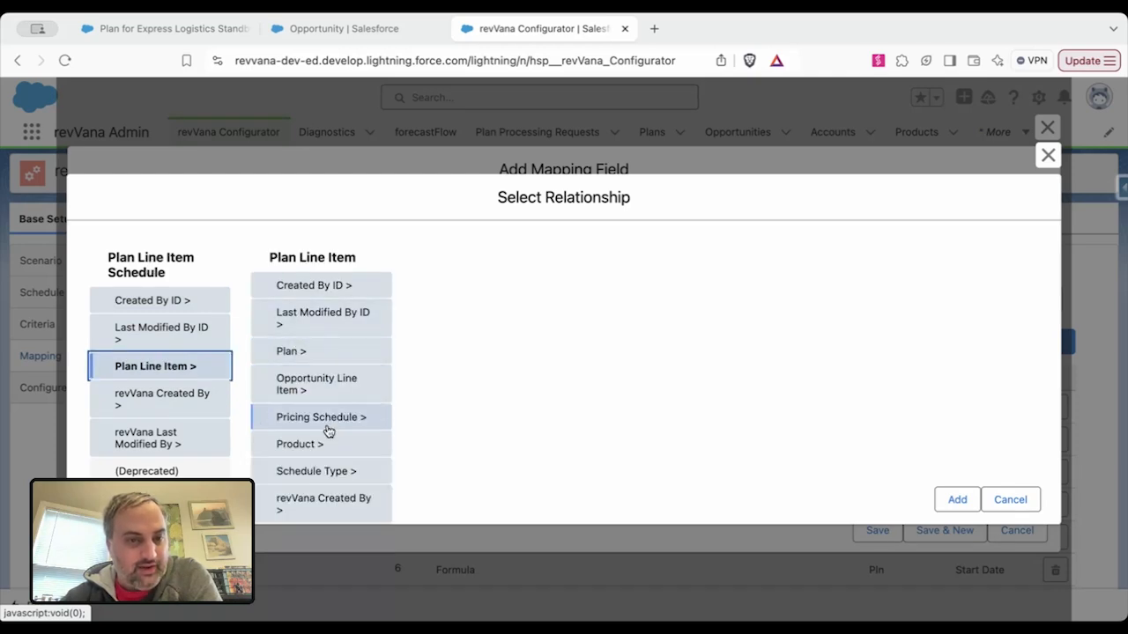
{"action": "scroll", "coordinate": [327, 430], "scroll_direction": "down", "scroll_amount": 2}
{"action": "left_click", "coordinate": [327, 312]}
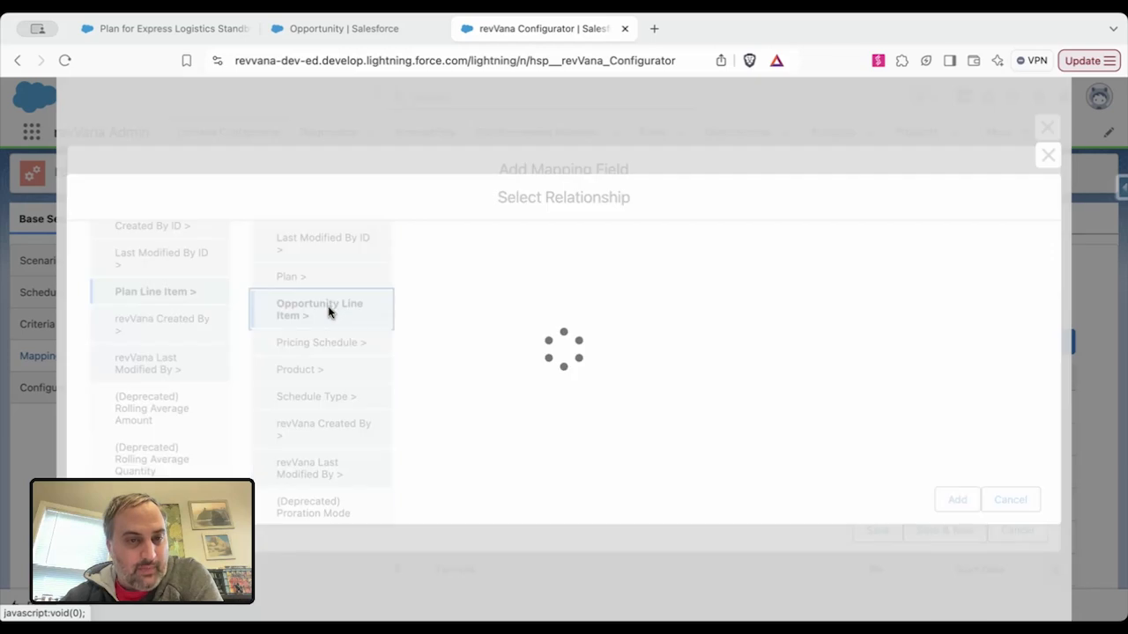
{"action": "scroll", "coordinate": [494, 440], "scroll_direction": "down", "scroll_amount": 6}
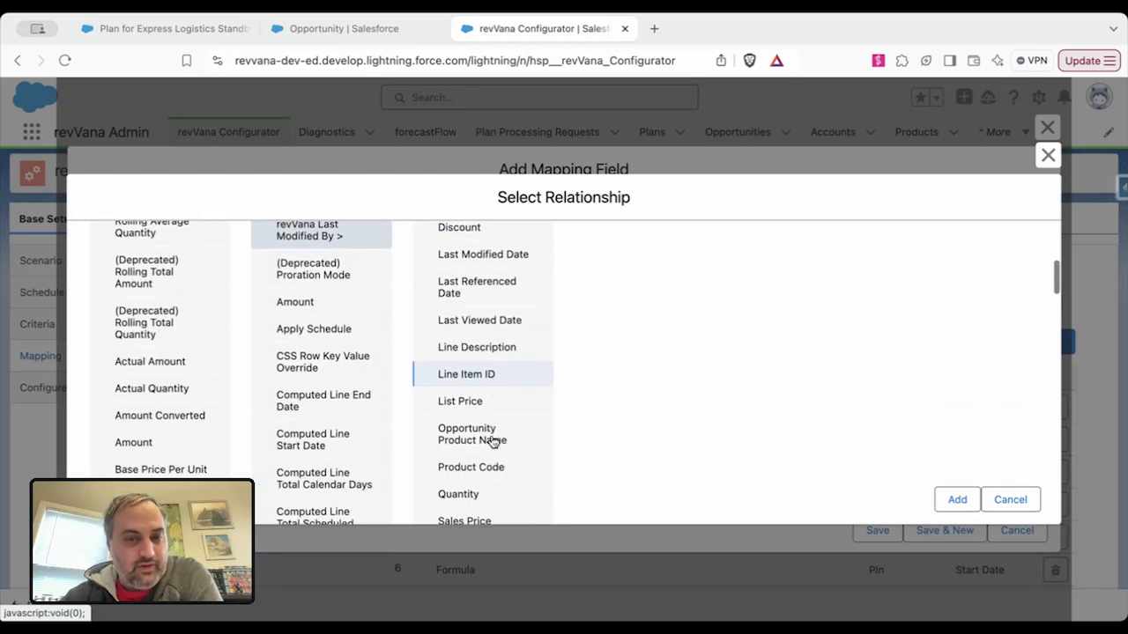
{"action": "left_click", "coordinate": [494, 442]}
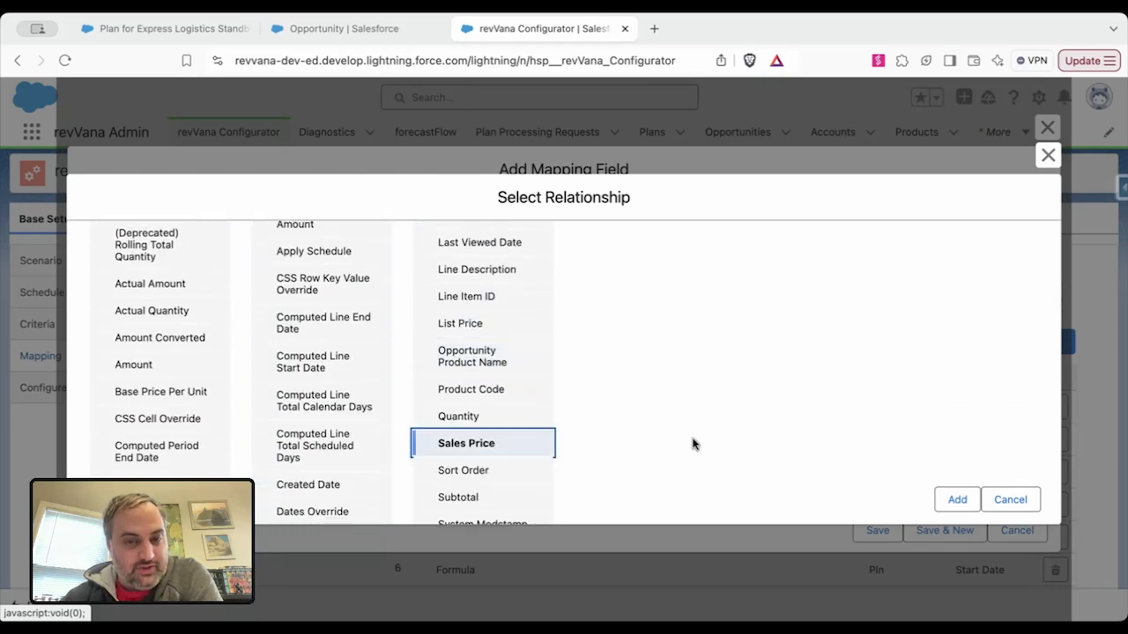
{"action": "scroll", "coordinate": [692, 444], "scroll_direction": "down", "scroll_amount": 2}
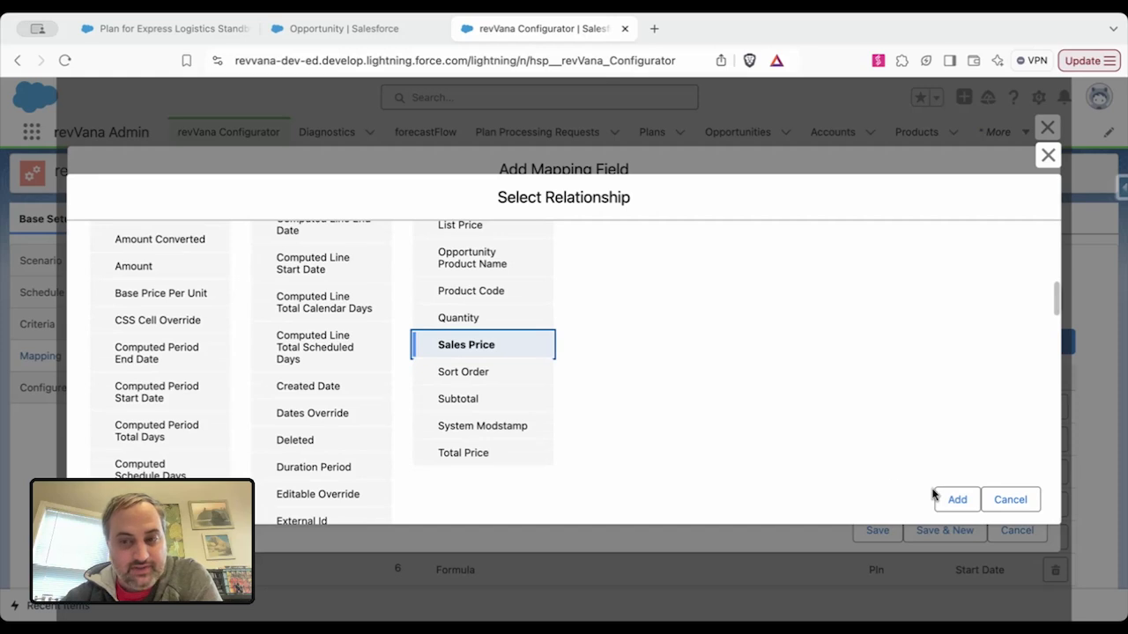
{"action": "left_click", "coordinate": [958, 502]}
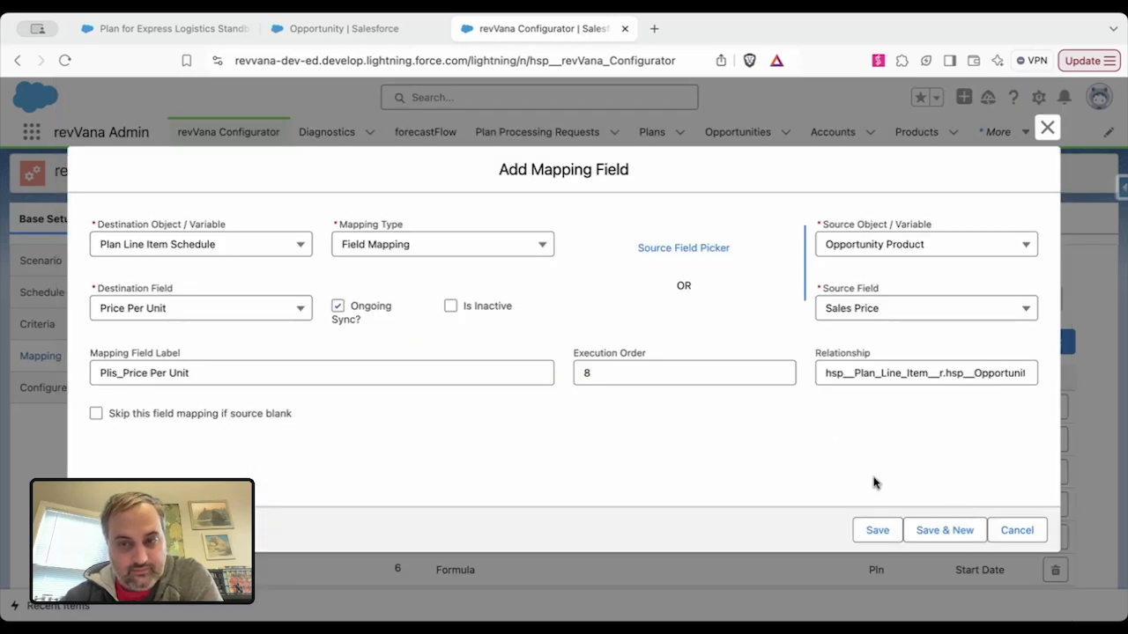
- Check the Price Per Unit mapping's relationship path and save the mapping, continuing with another new mapping field
{"action": "left_click_drag", "start_coordinate": [830, 374], "coordinate": [1068, 380]}
{"action": "left_click", "coordinate": [982, 437]}
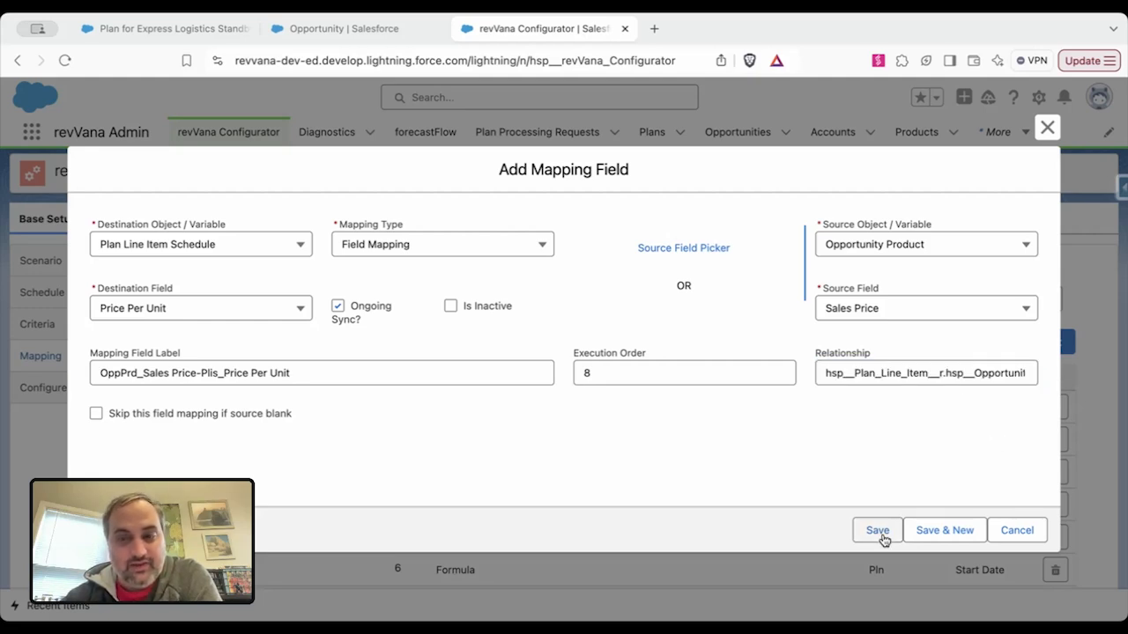
{"action": "left_click", "coordinate": [935, 535]}
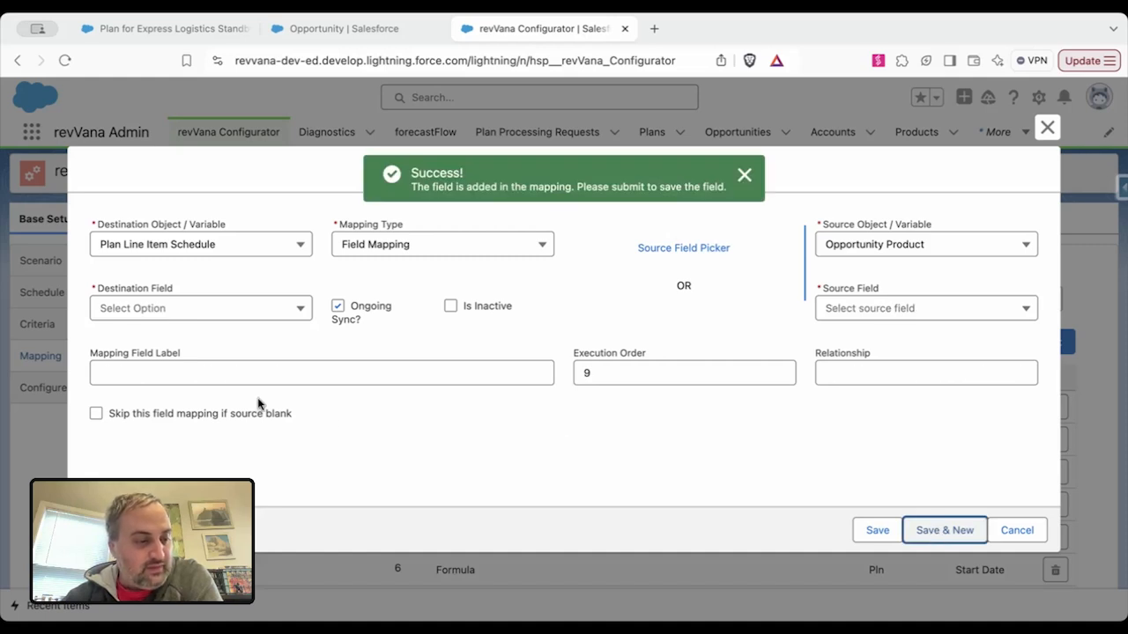
- Set the new mapping's destination to the Probability field of the Plan object
{"action": "left_click", "coordinate": [174, 247]}
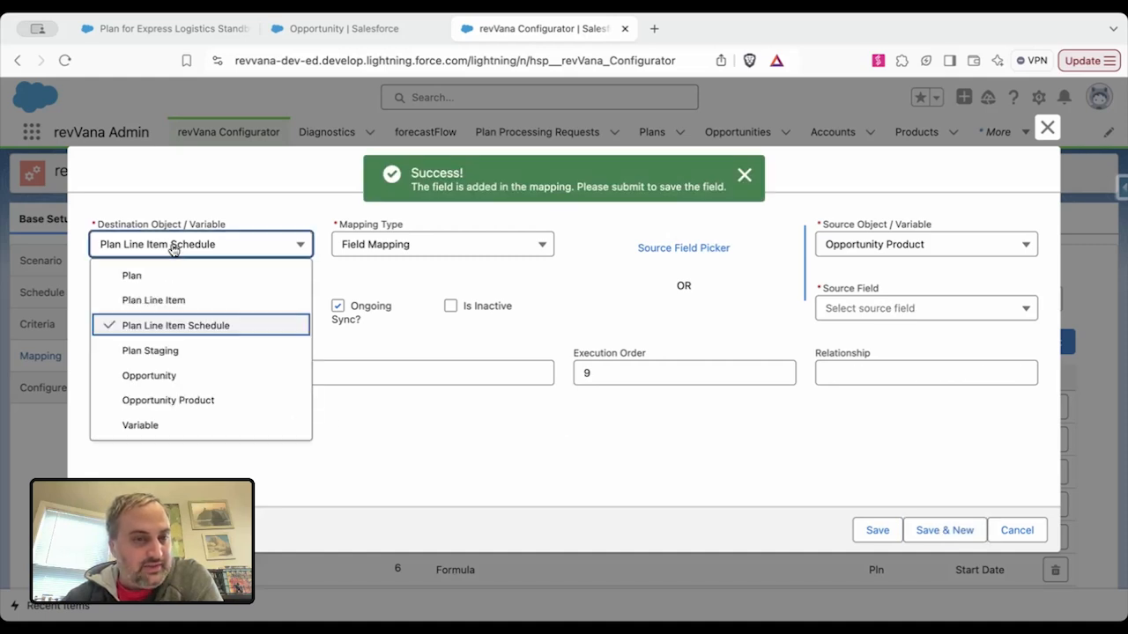
{"action": "left_click", "coordinate": [163, 278]}
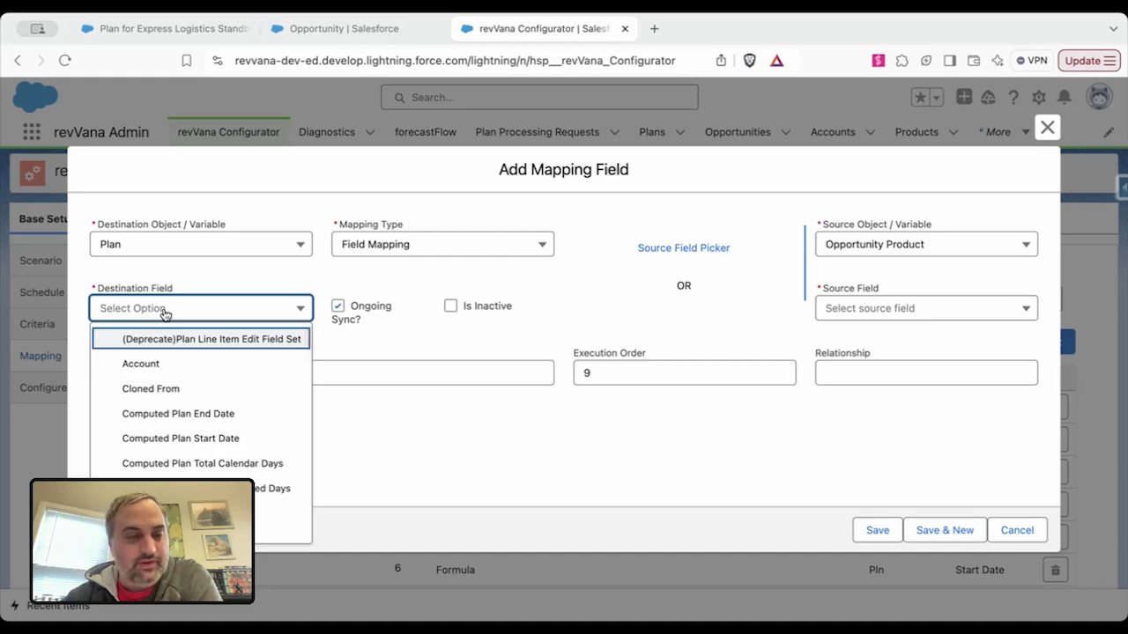
{"action": "scroll", "coordinate": [167, 436], "scroll_direction": "down", "scroll_amount": 8}
{"action": "scroll", "coordinate": [166, 444], "scroll_direction": "down", "scroll_amount": 5}
{"action": "left_click", "coordinate": [155, 463]}
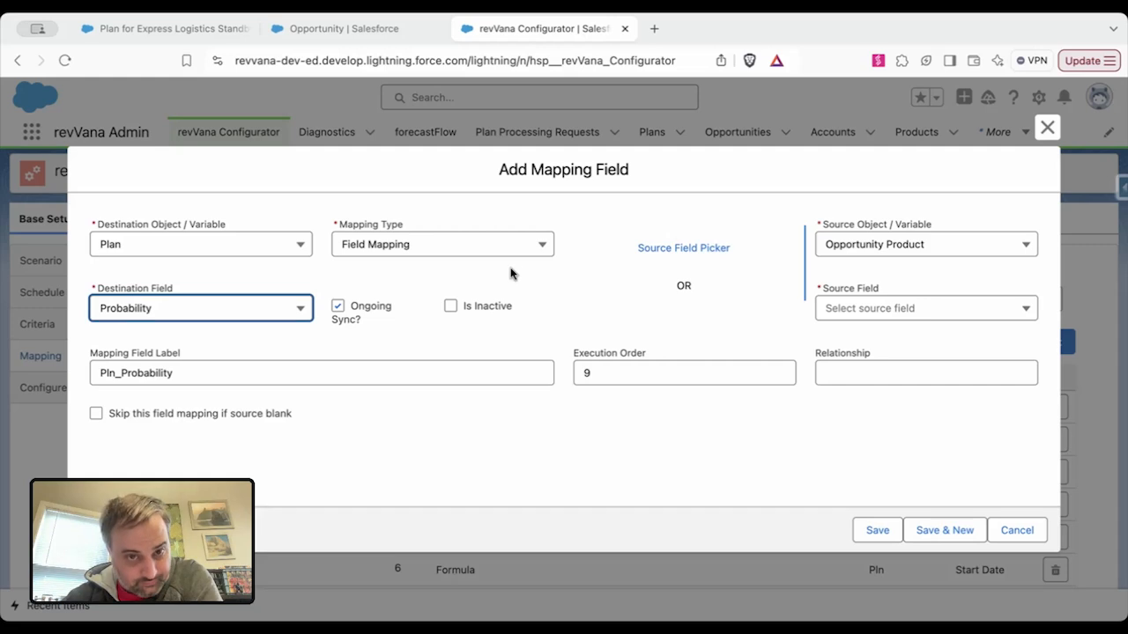
- Pick Probability (%) from the plan's Opportunity relationship as the source and save the mapping, continuing with another new one
{"action": "left_click", "coordinate": [684, 249]}
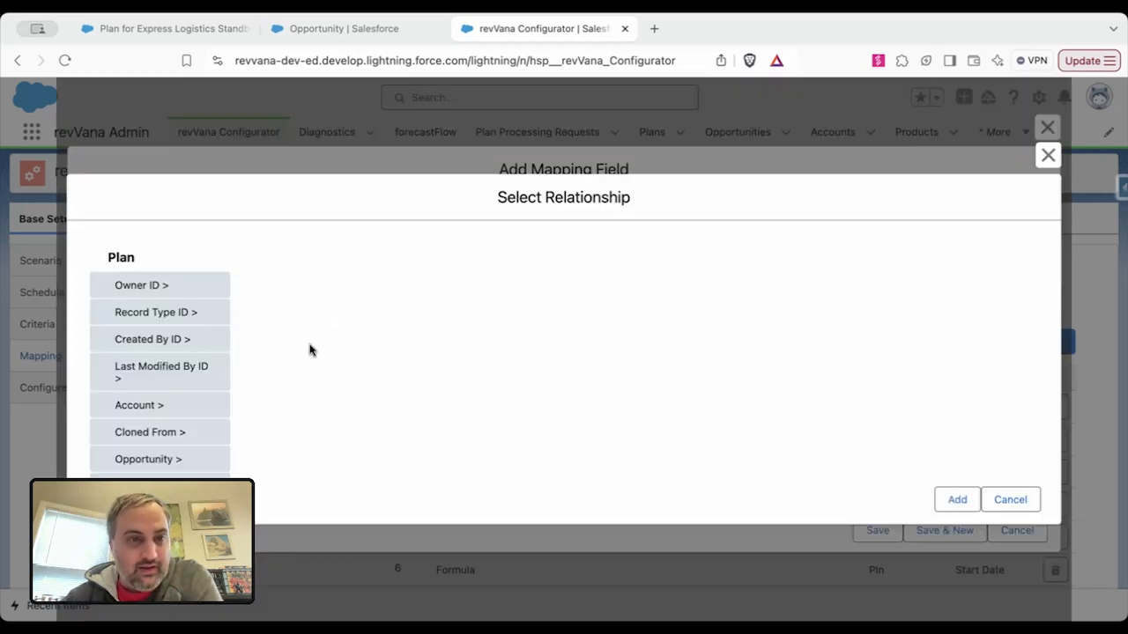
{"action": "left_click", "coordinate": [152, 462]}
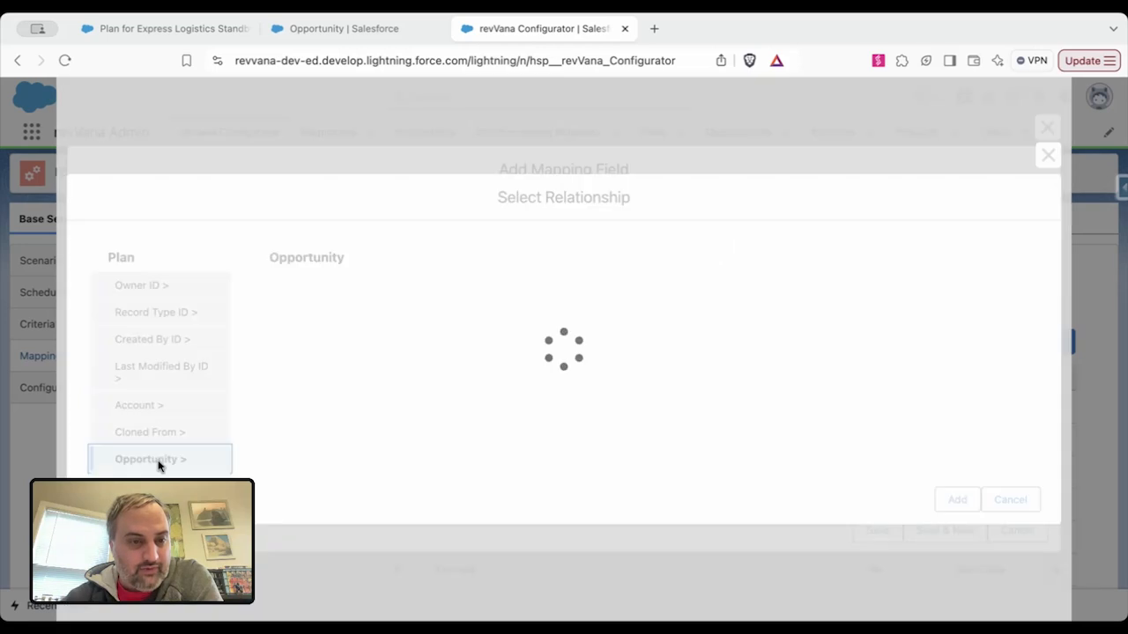
{"action": "scroll", "coordinate": [305, 473], "scroll_direction": "down", "scroll_amount": 10}
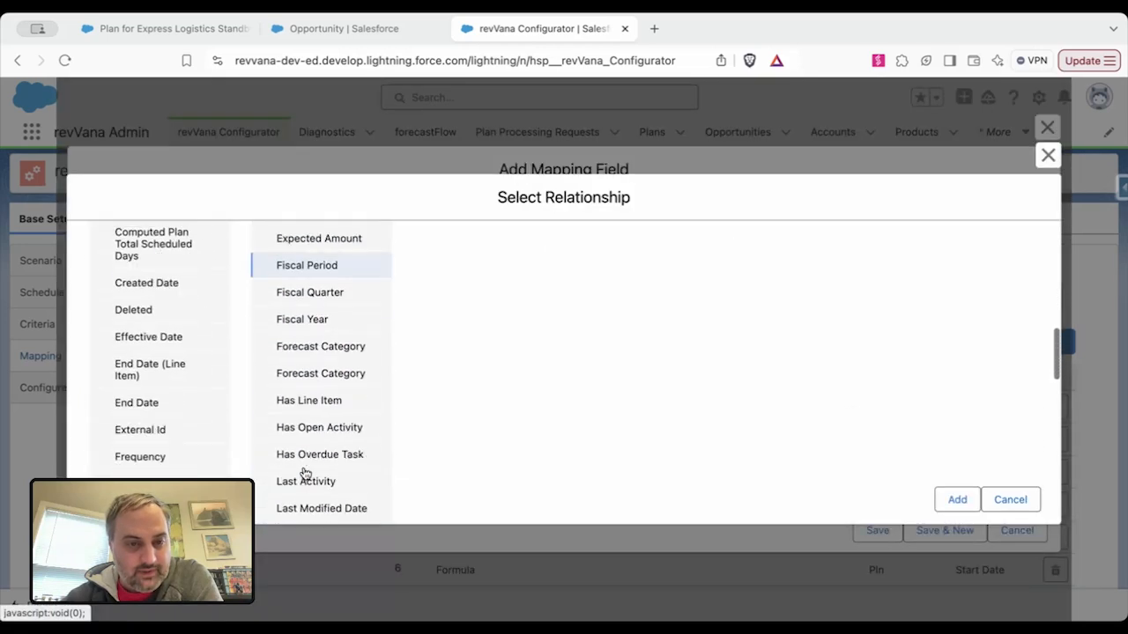
{"action": "scroll", "coordinate": [304, 473], "scroll_direction": "down", "scroll_amount": 10}
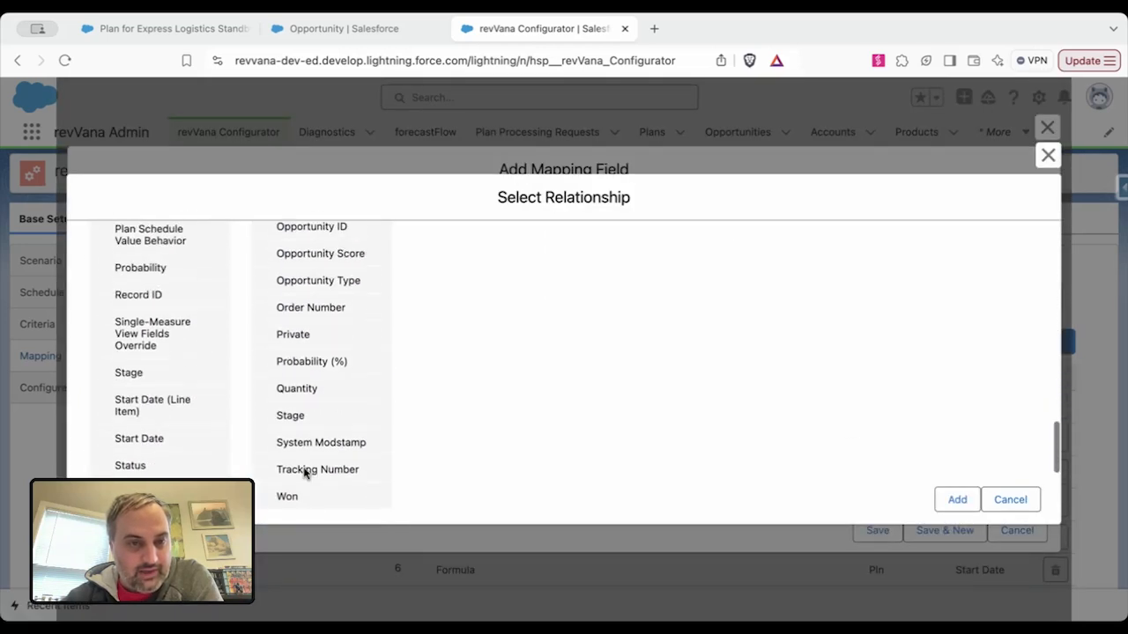
{"action": "left_click", "coordinate": [302, 361]}
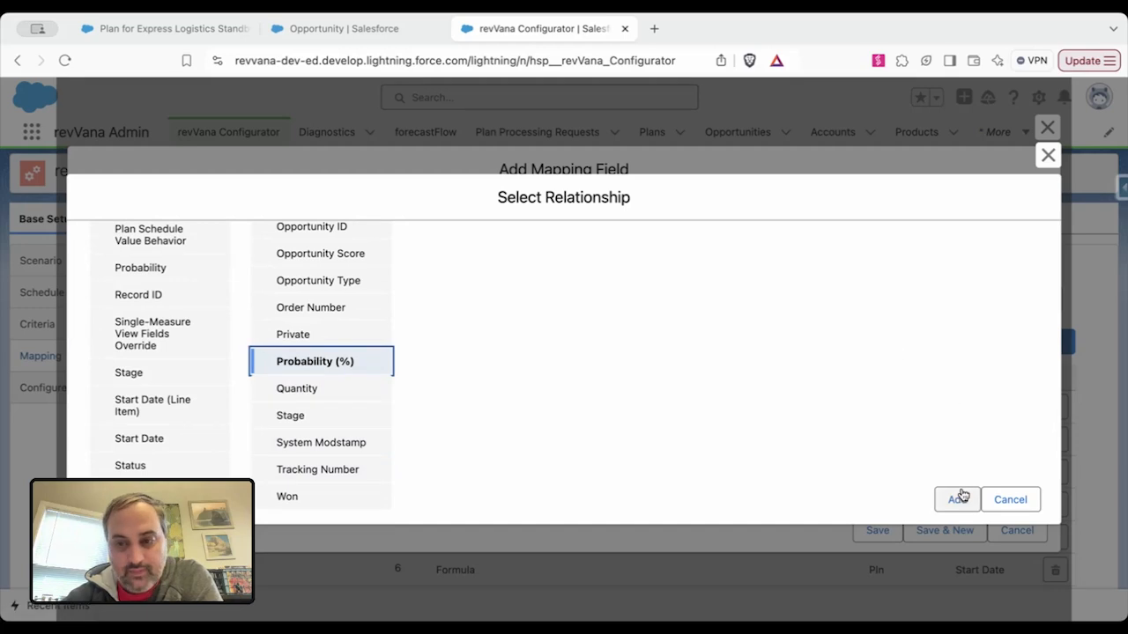
{"action": "left_click", "coordinate": [957, 498]}
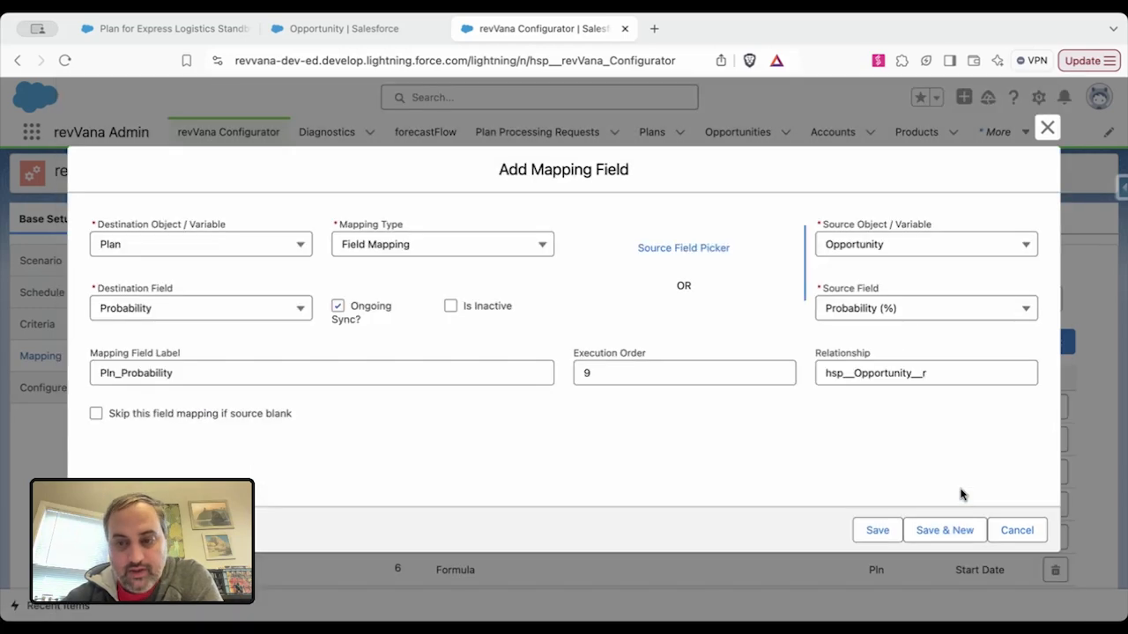
{"action": "left_click", "coordinate": [940, 532]}
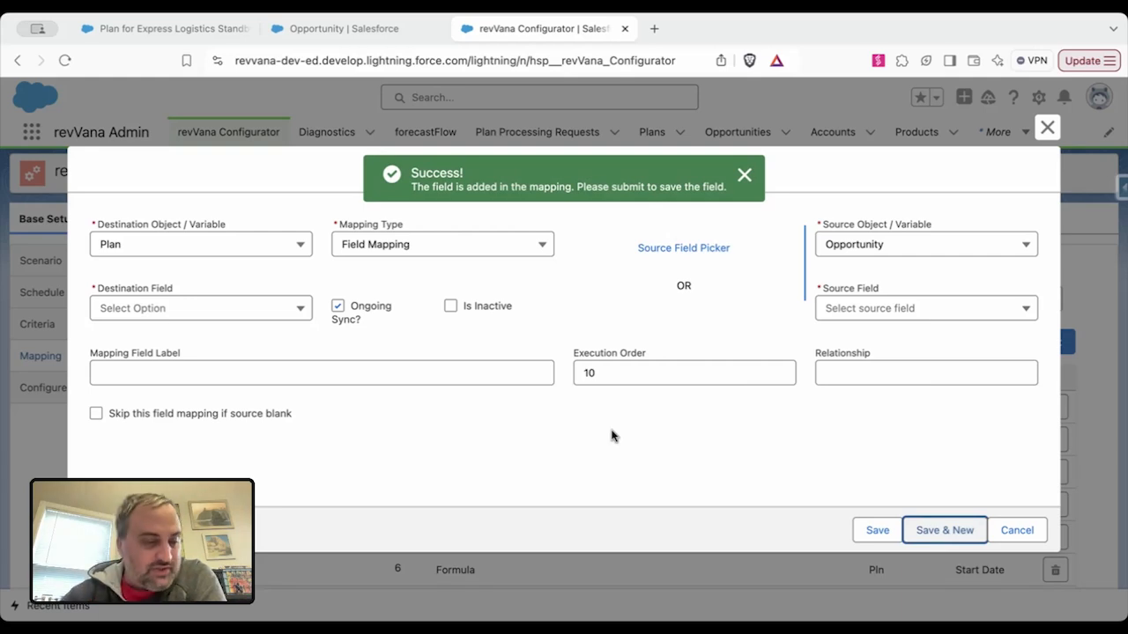
- Set the next mapping's destination field to Stage on the Plan object
{"action": "left_click", "coordinate": [254, 311]}
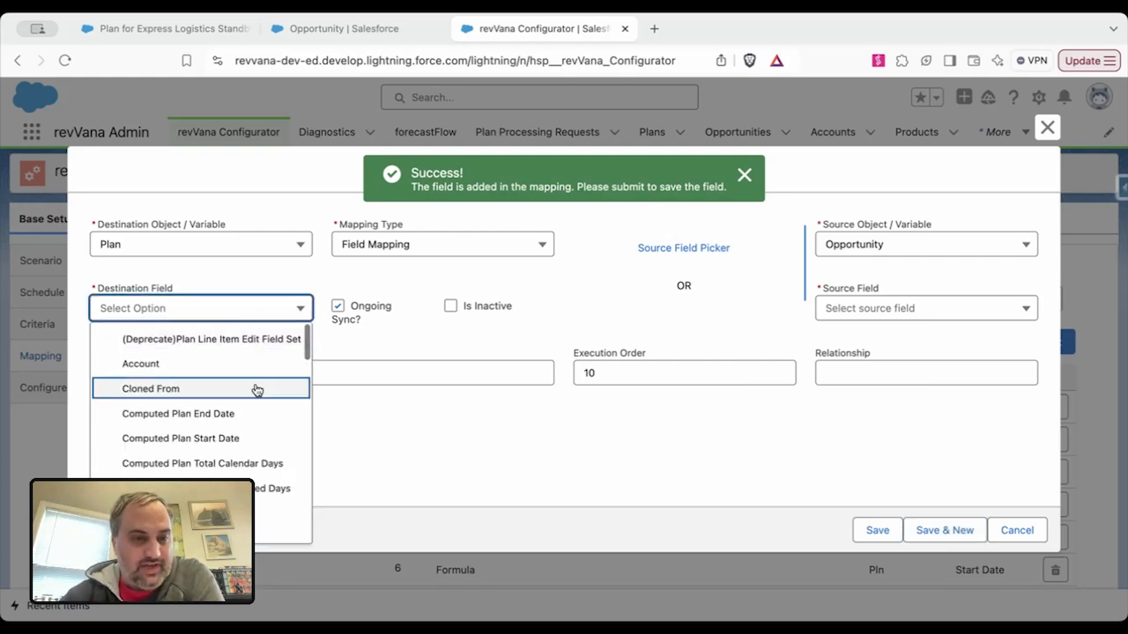
{"action": "scroll", "coordinate": [258, 397], "scroll_direction": "down", "scroll_amount": 5}
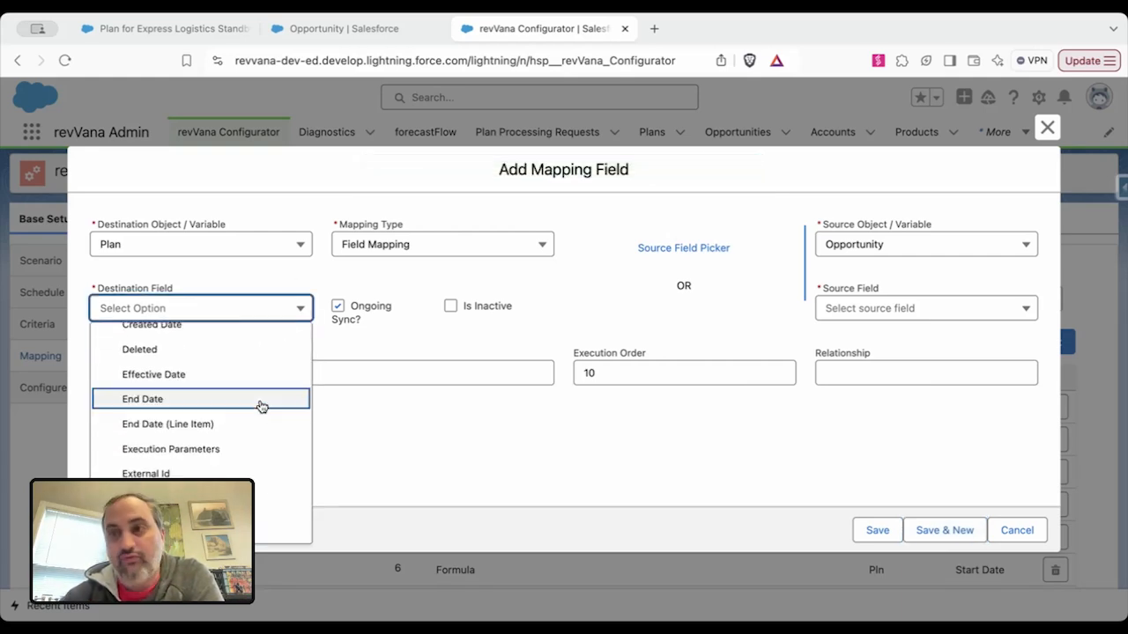
{"action": "scroll", "coordinate": [261, 406], "scroll_direction": "down", "scroll_amount": 5}
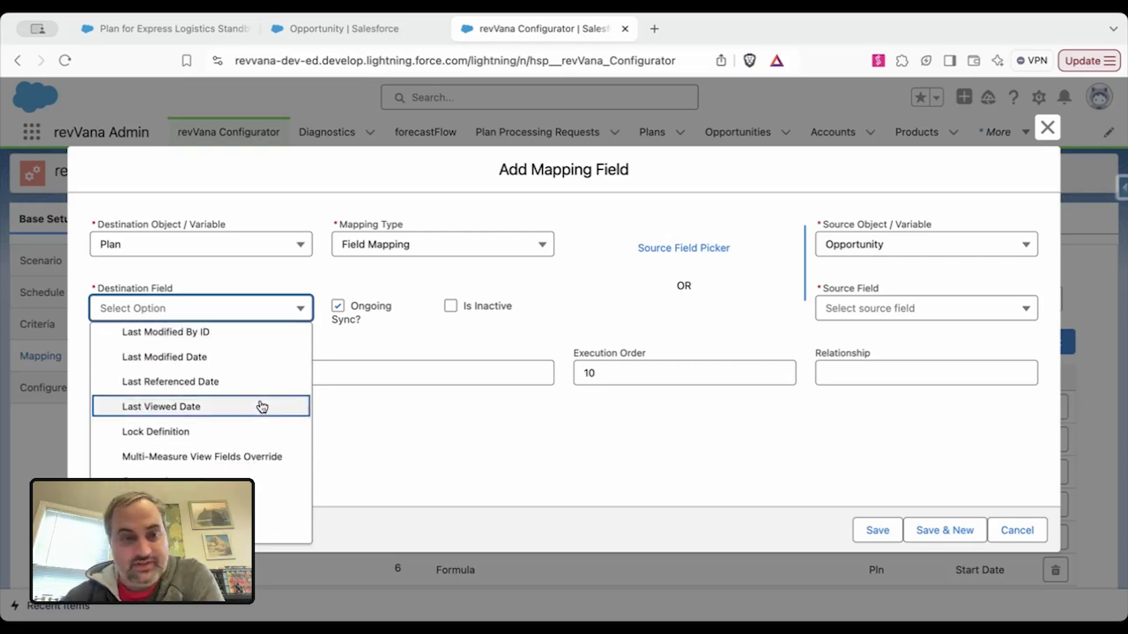
{"action": "scroll", "coordinate": [262, 406], "scroll_direction": "down", "scroll_amount": 3}
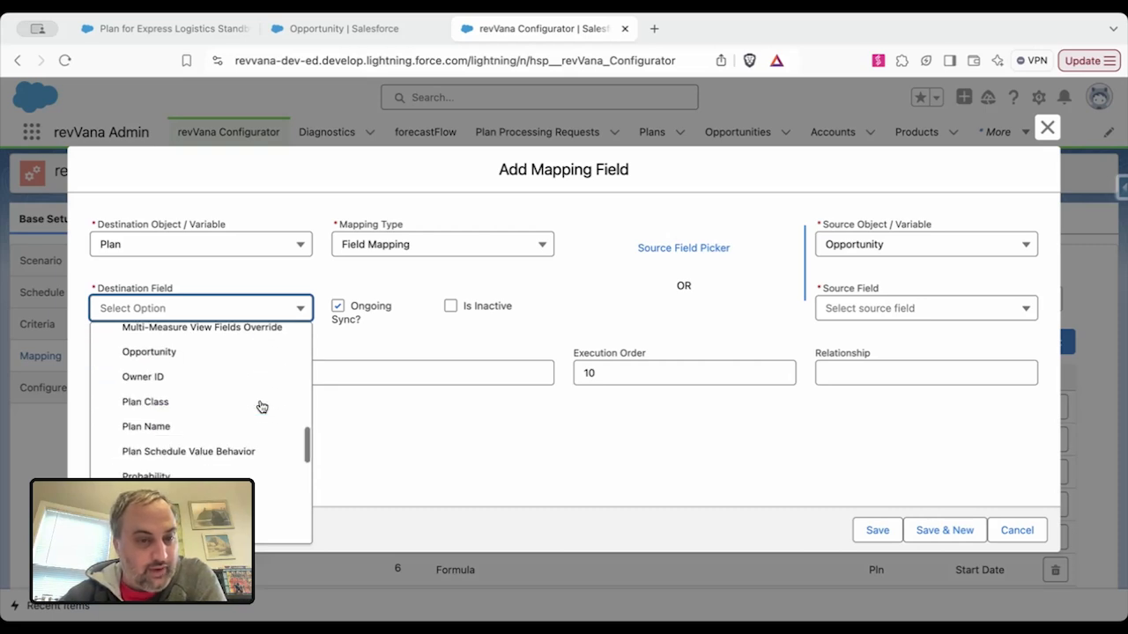
{"action": "scroll", "coordinate": [262, 407], "scroll_direction": "down", "scroll_amount": 4}
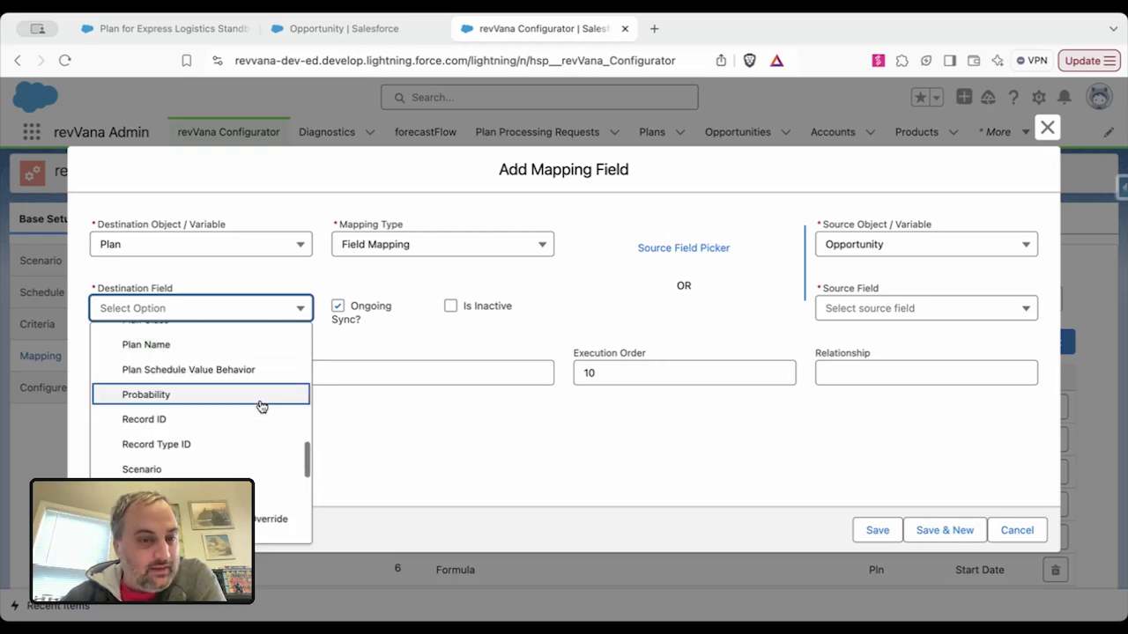
{"action": "left_click", "coordinate": [154, 455]}
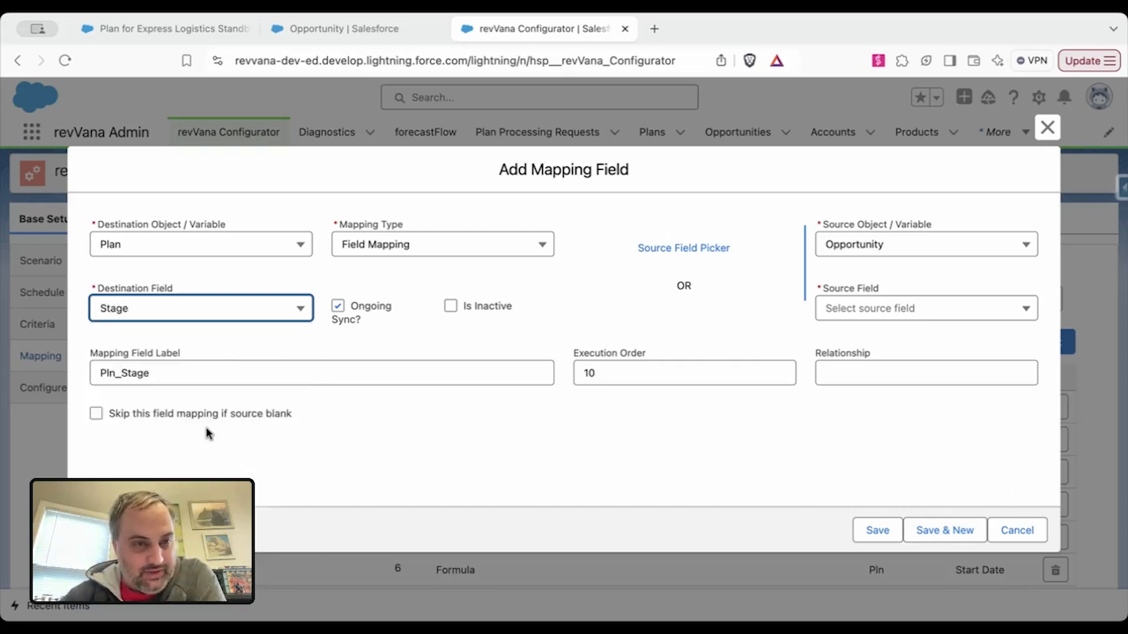
{"action": "left_click", "coordinate": [410, 432]}
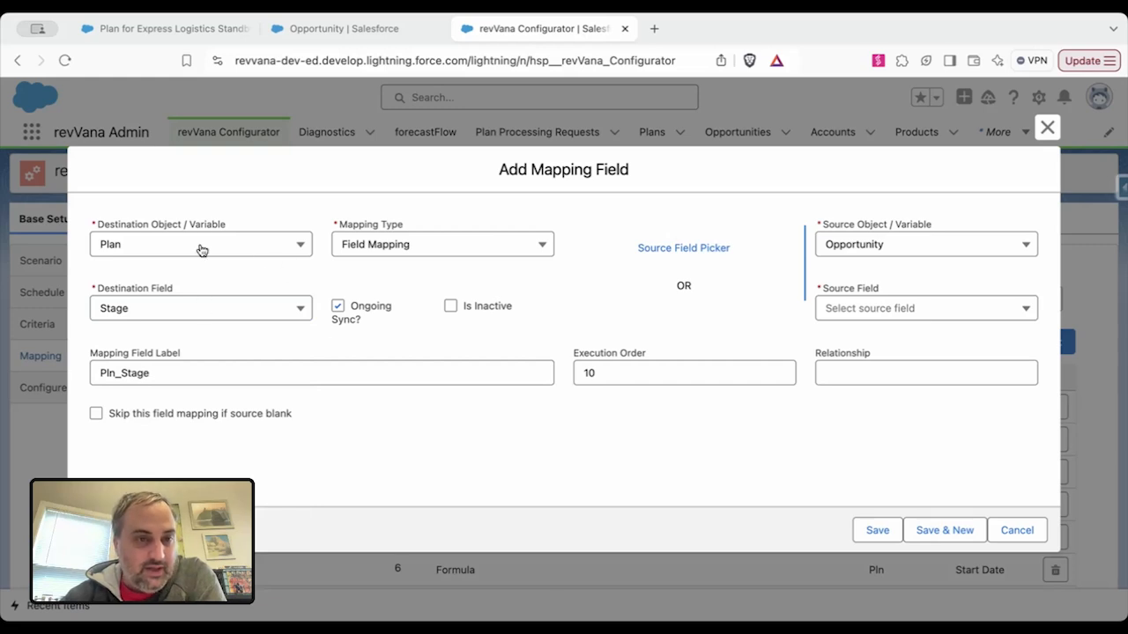
- Pick Stage from the plan's Opportunity relationship as the source and save the mapping, continuing with another new one
{"action": "left_click", "coordinate": [652, 249]}
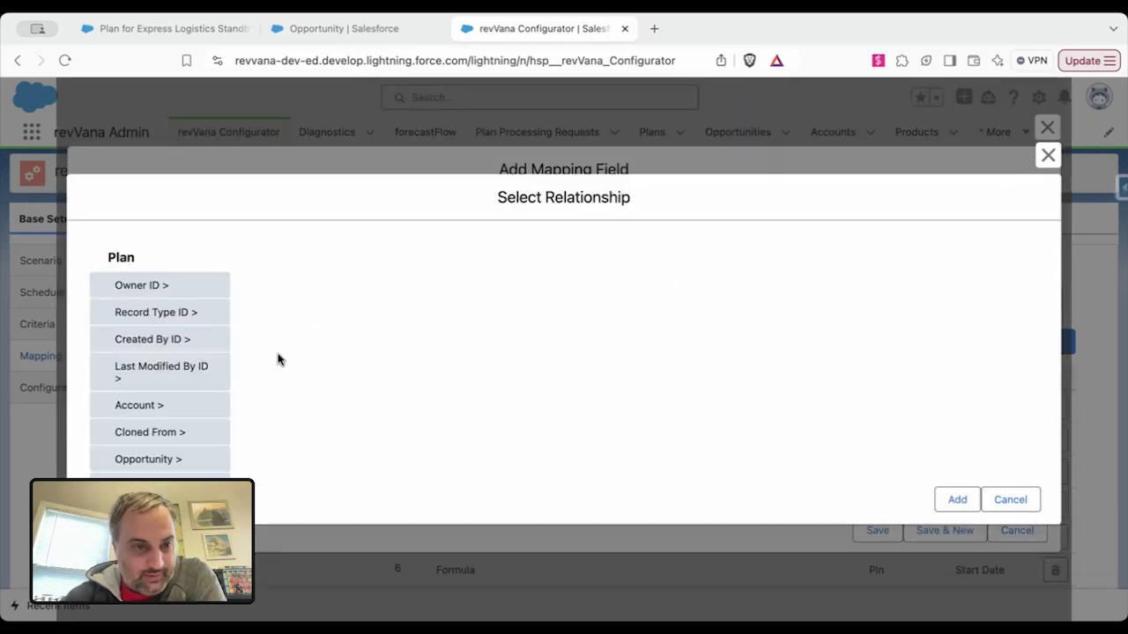
{"action": "left_click", "coordinate": [174, 460]}
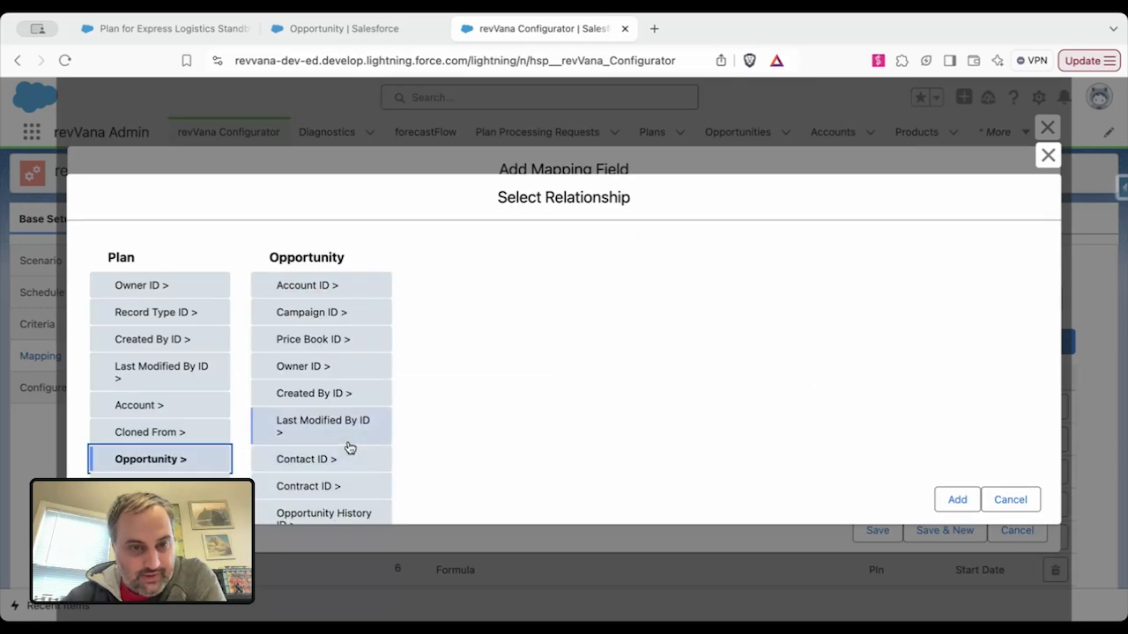
{"action": "scroll", "coordinate": [350, 449], "scroll_direction": "down", "scroll_amount": 15}
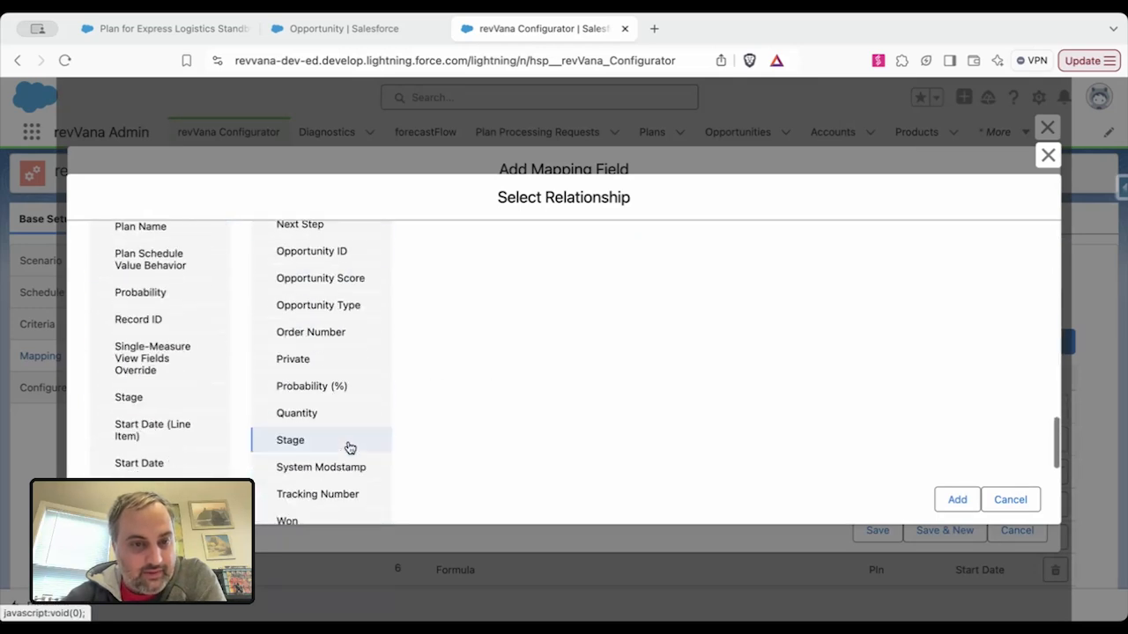
{"action": "left_click", "coordinate": [348, 449]}
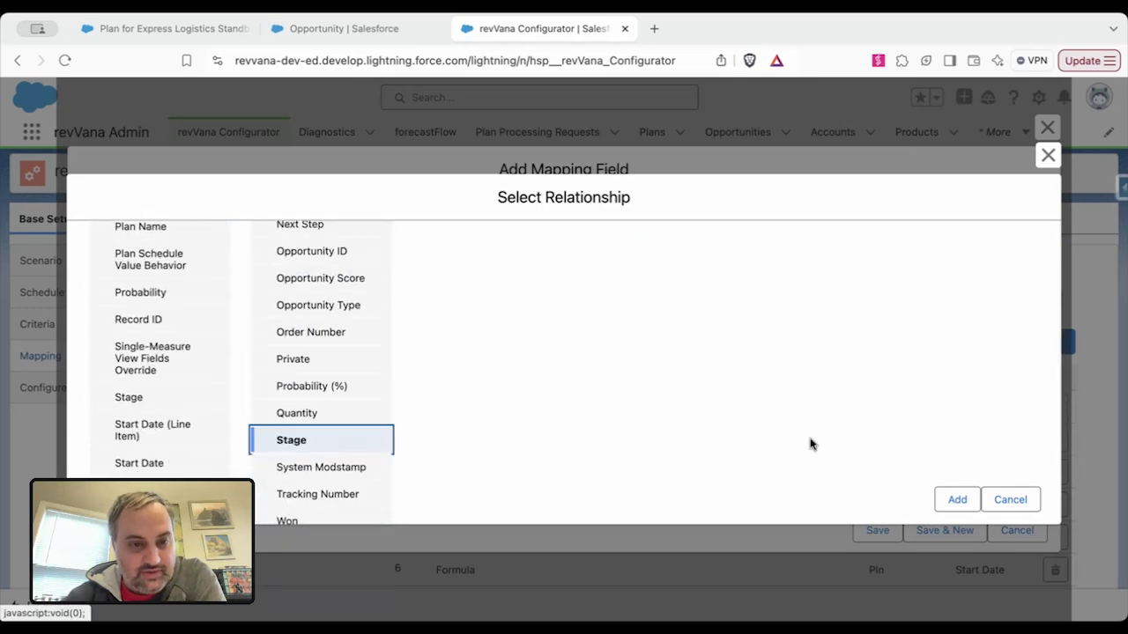
{"action": "left_click", "coordinate": [957, 499]}
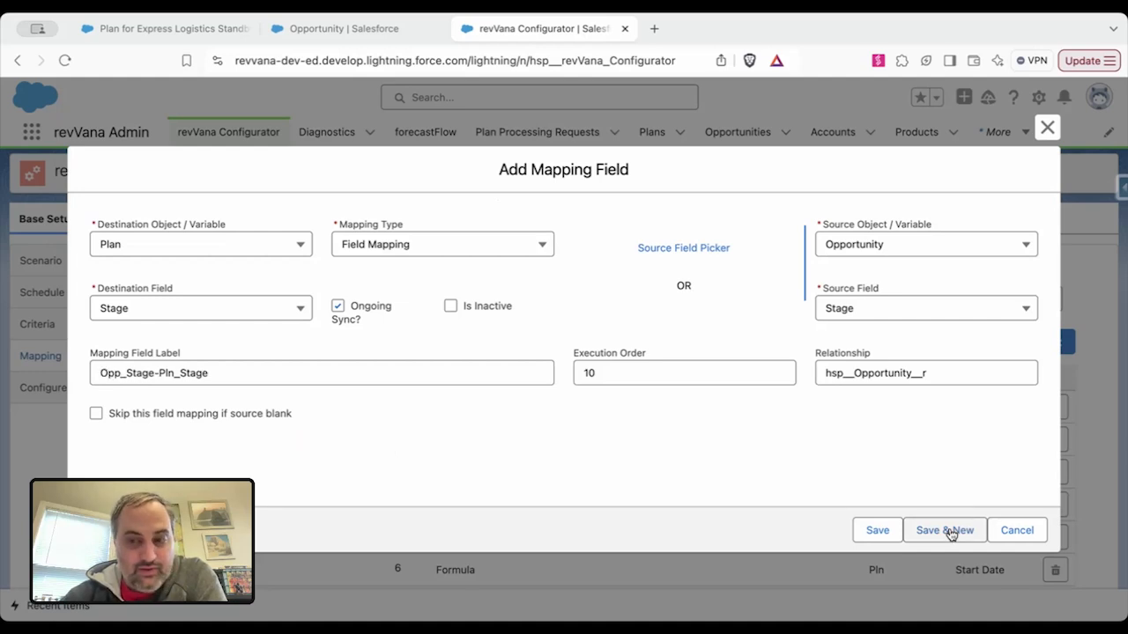
{"action": "left_click", "coordinate": [950, 532]}
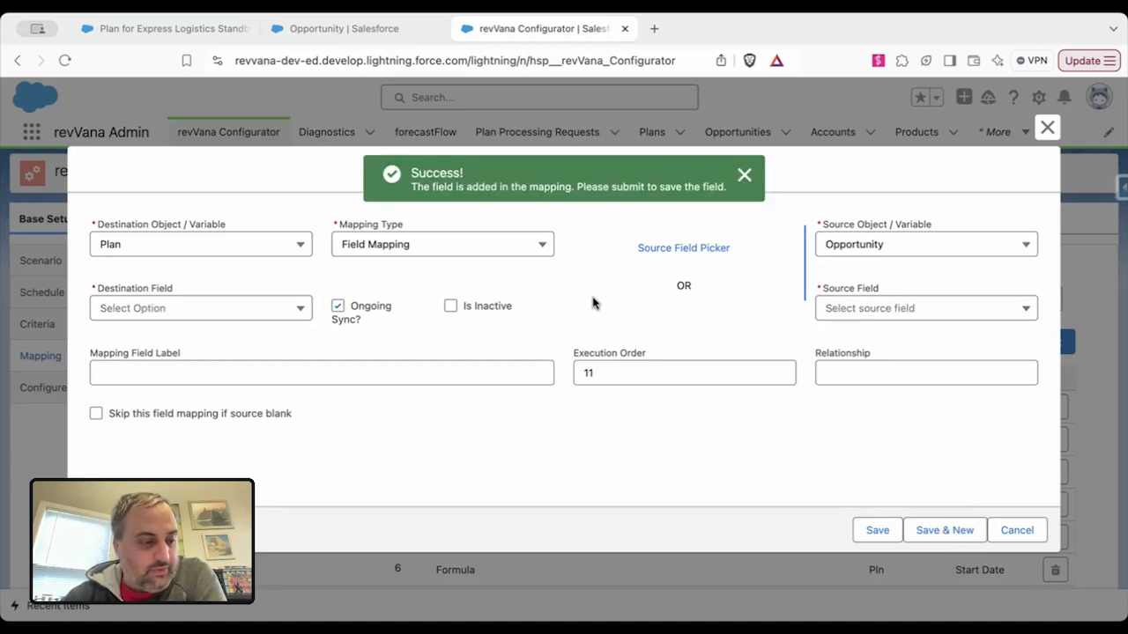
- Set the new mapping's destination to the Product Family field of the Plan Line Item object
{"action": "left_click", "coordinate": [254, 256]}
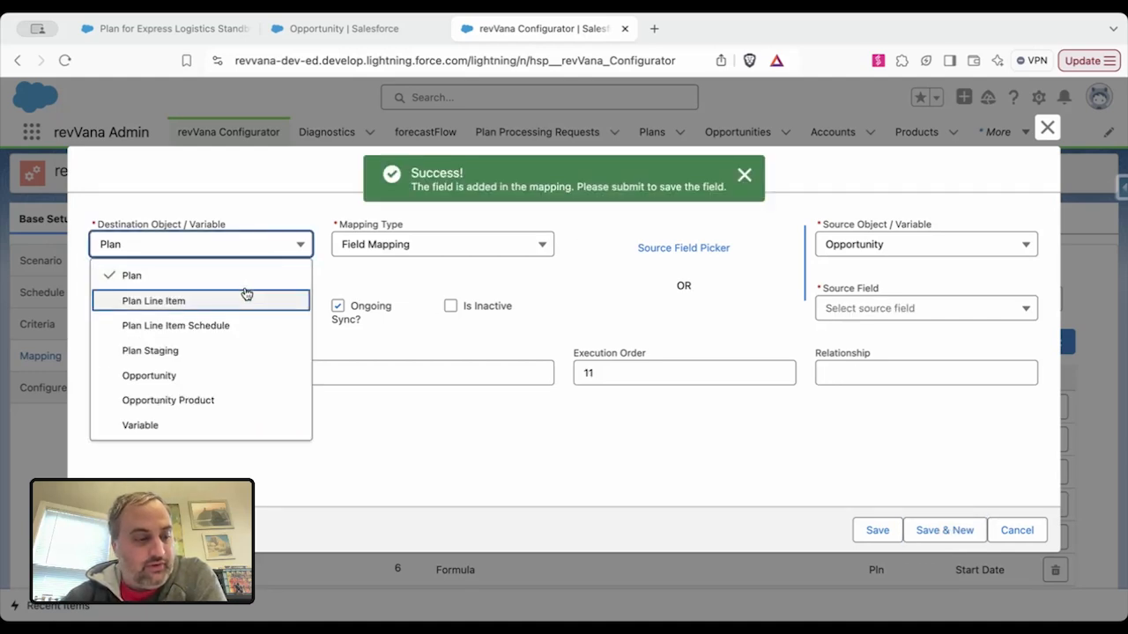
{"action": "left_click", "coordinate": [244, 301]}
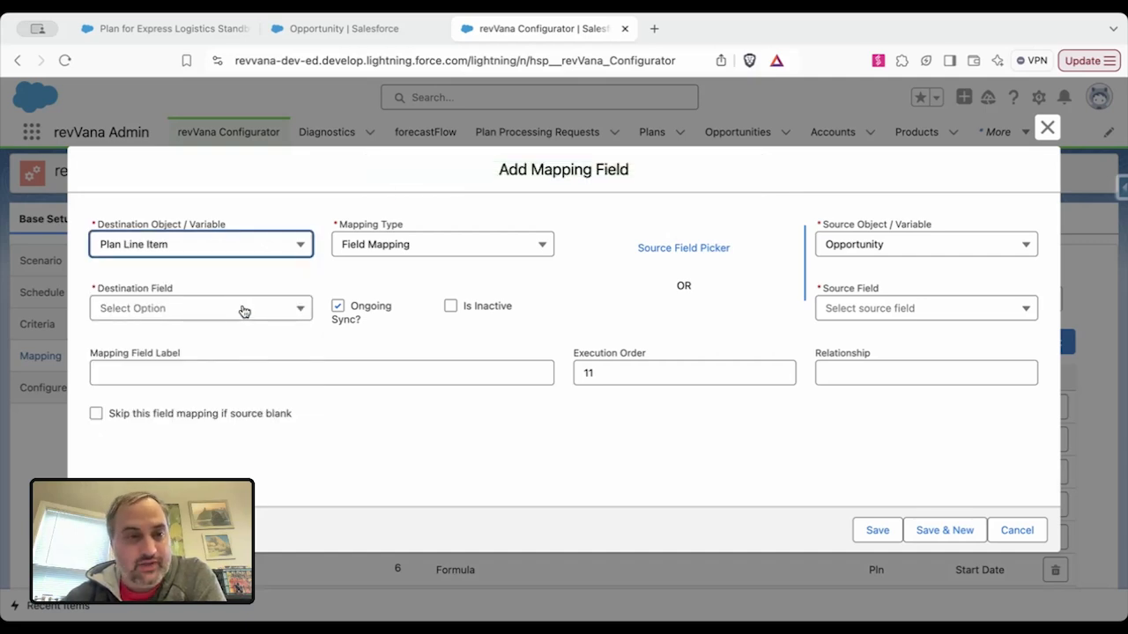
{"action": "left_click", "coordinate": [245, 315]}
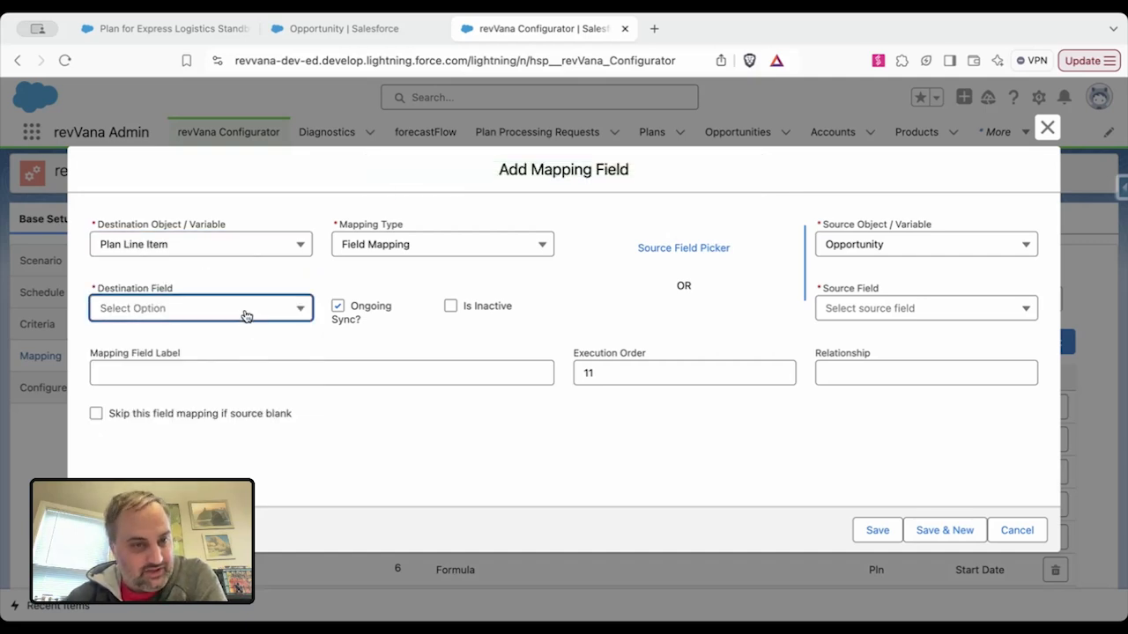
{"action": "scroll", "coordinate": [235, 431], "scroll_direction": "down", "scroll_amount": 2}
{"action": "scroll", "coordinate": [236, 431], "scroll_direction": "down", "scroll_amount": 10}
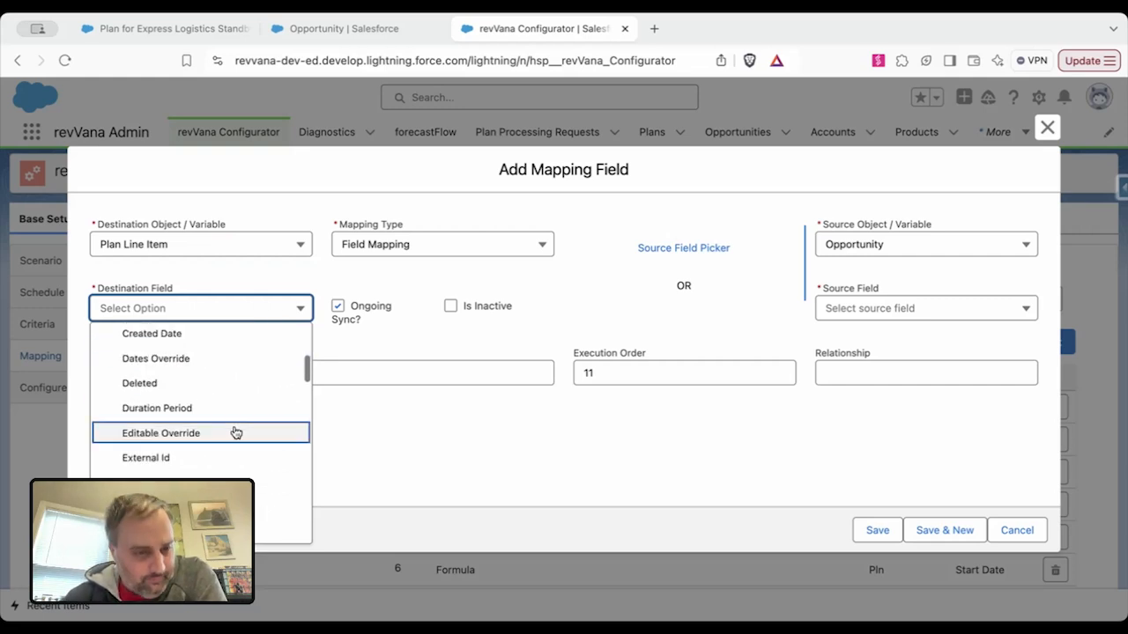
{"action": "scroll", "coordinate": [235, 431], "scroll_direction": "down", "scroll_amount": 5}
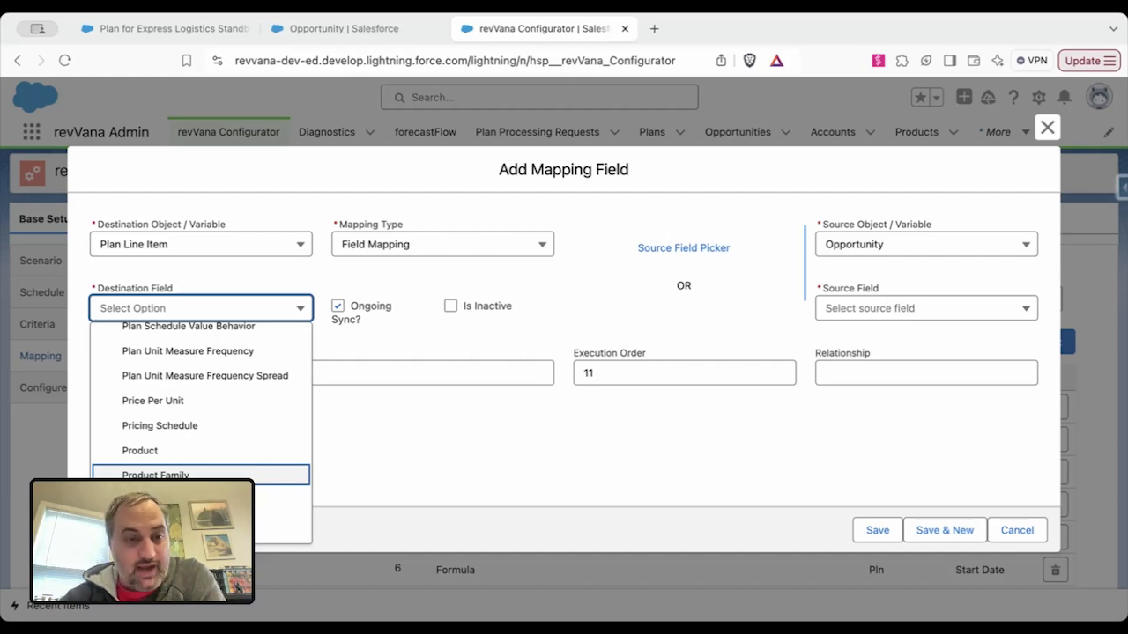
{"action": "left_click", "coordinate": [189, 476]}
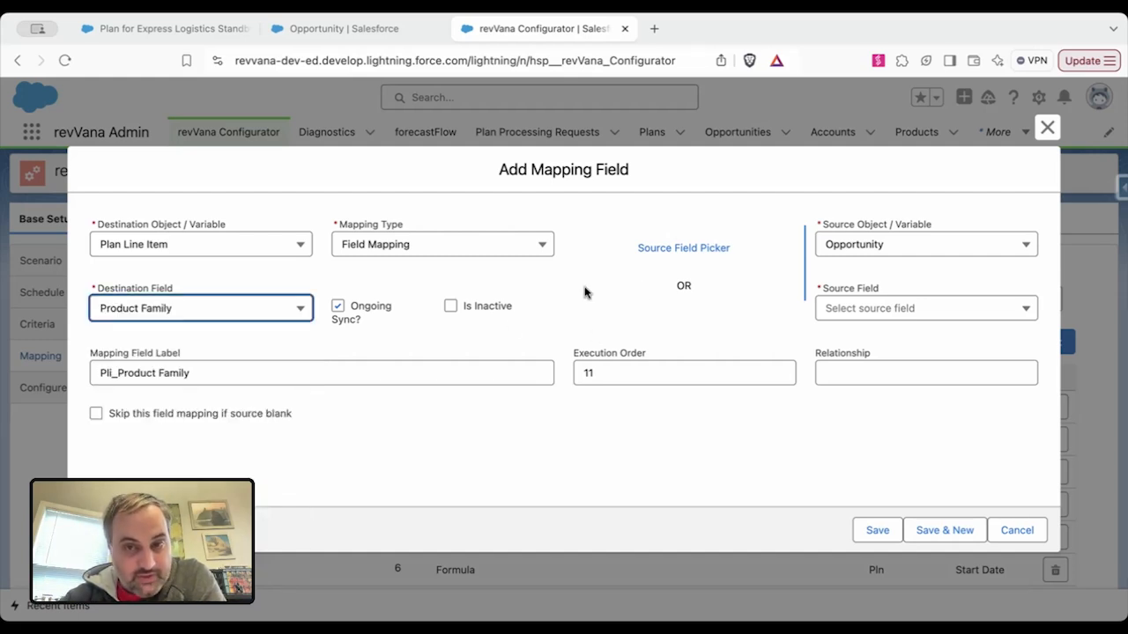
- Pick Product Family as the source field, reached through the Opportunity Line Item's Product relationship
{"action": "left_click", "coordinate": [676, 252]}
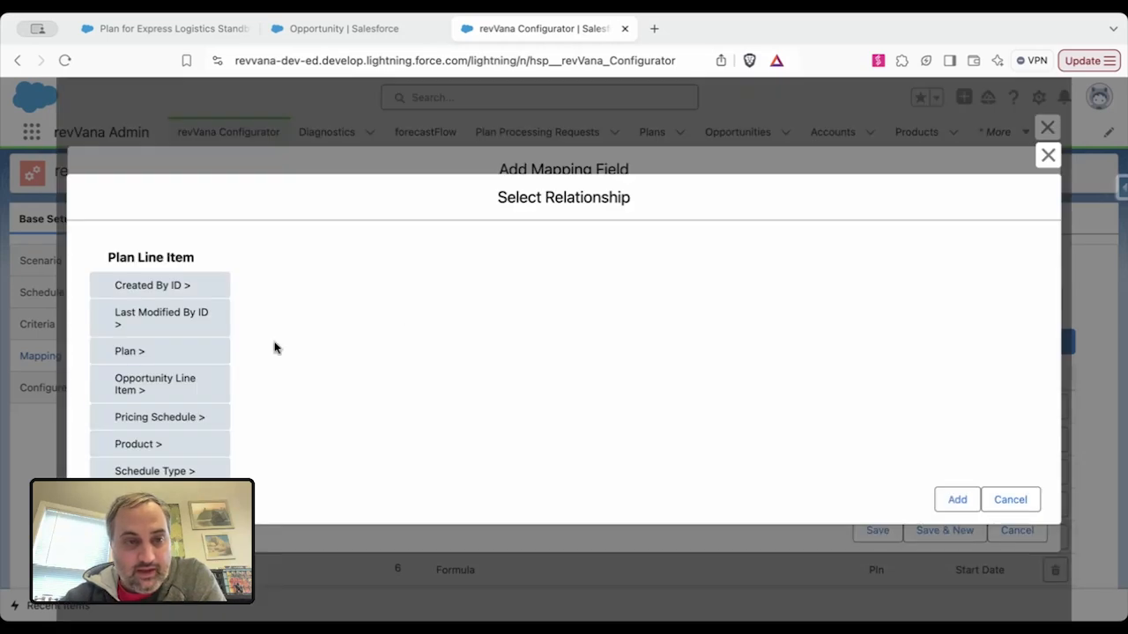
{"action": "left_click", "coordinate": [187, 379]}
{"action": "scroll", "coordinate": [340, 405], "scroll_direction": "down", "scroll_amount": 5}
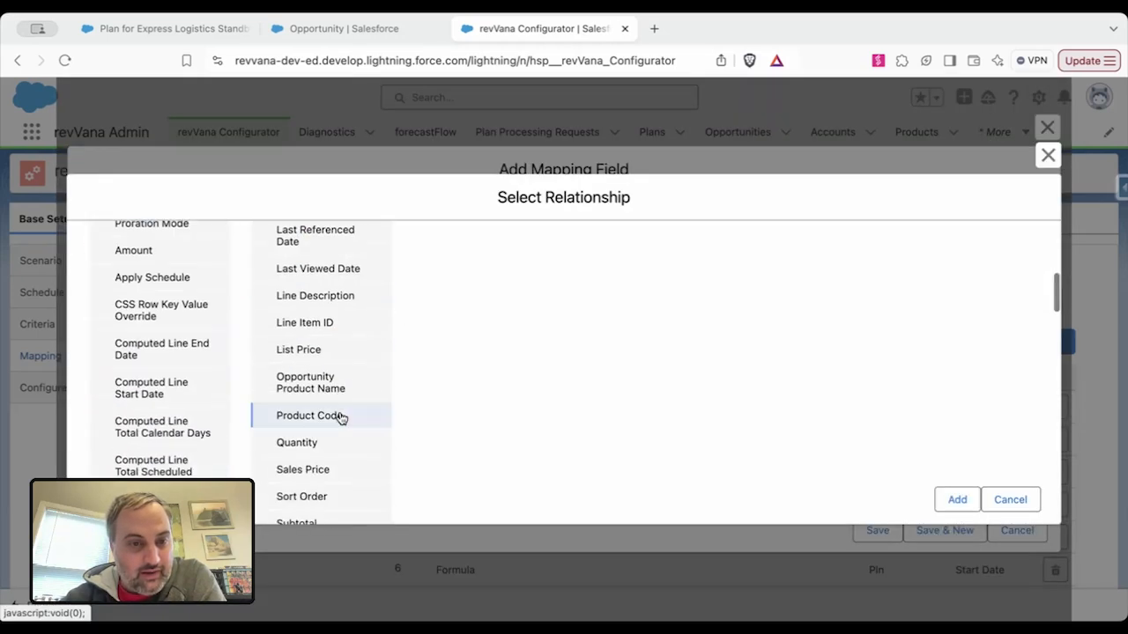
{"action": "scroll", "coordinate": [340, 417], "scroll_direction": "down", "scroll_amount": 3}
{"action": "scroll", "coordinate": [341, 418], "scroll_direction": "up", "scroll_amount": 3}
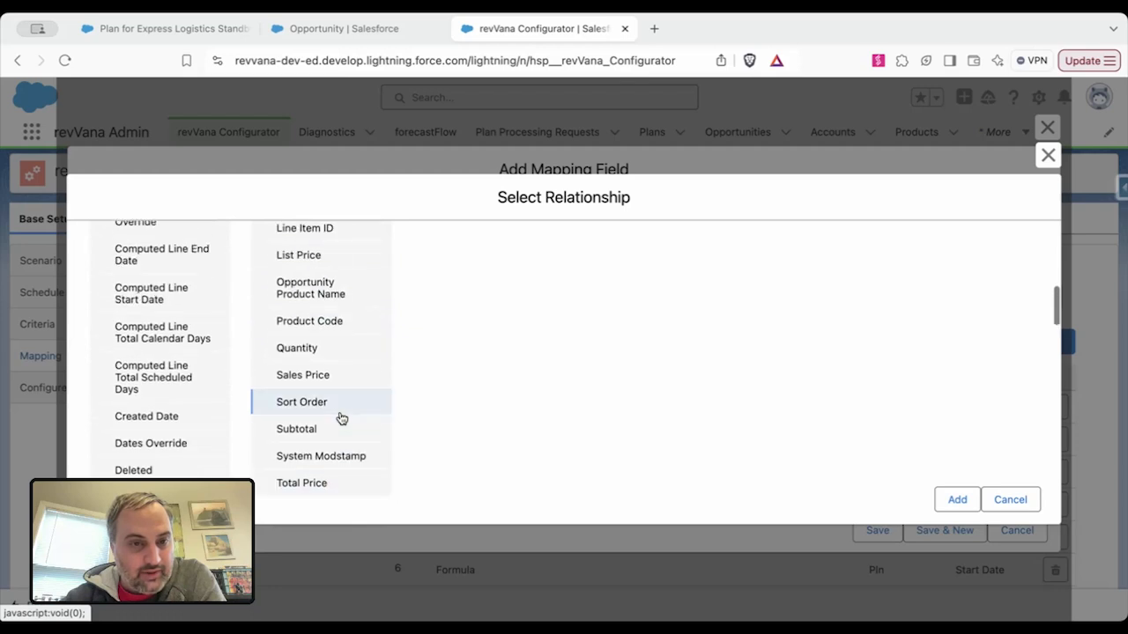
{"action": "scroll", "coordinate": [341, 418], "scroll_direction": "up", "scroll_amount": 8}
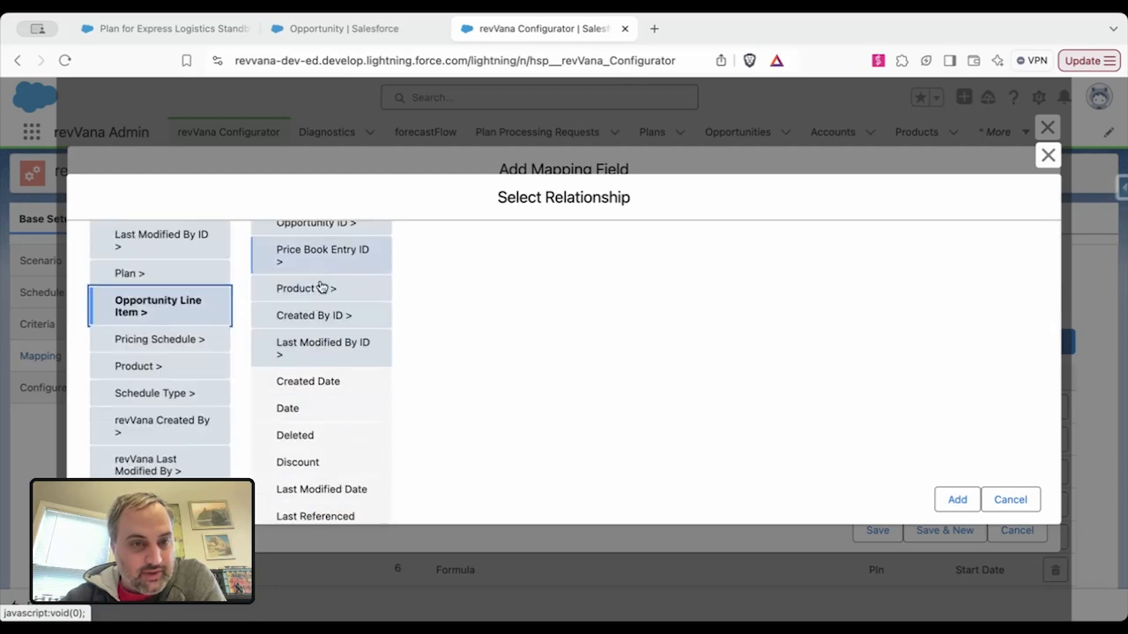
{"action": "scroll", "coordinate": [322, 291], "scroll_direction": "up", "scroll_amount": 2}
{"action": "left_click", "coordinate": [321, 337]}
{"action": "scroll", "coordinate": [478, 392], "scroll_direction": "down", "scroll_amount": 5}
{"action": "scroll", "coordinate": [482, 394], "scroll_direction": "down", "scroll_amount": 3}
{"action": "scroll", "coordinate": [481, 393], "scroll_direction": "up", "scroll_amount": 3}
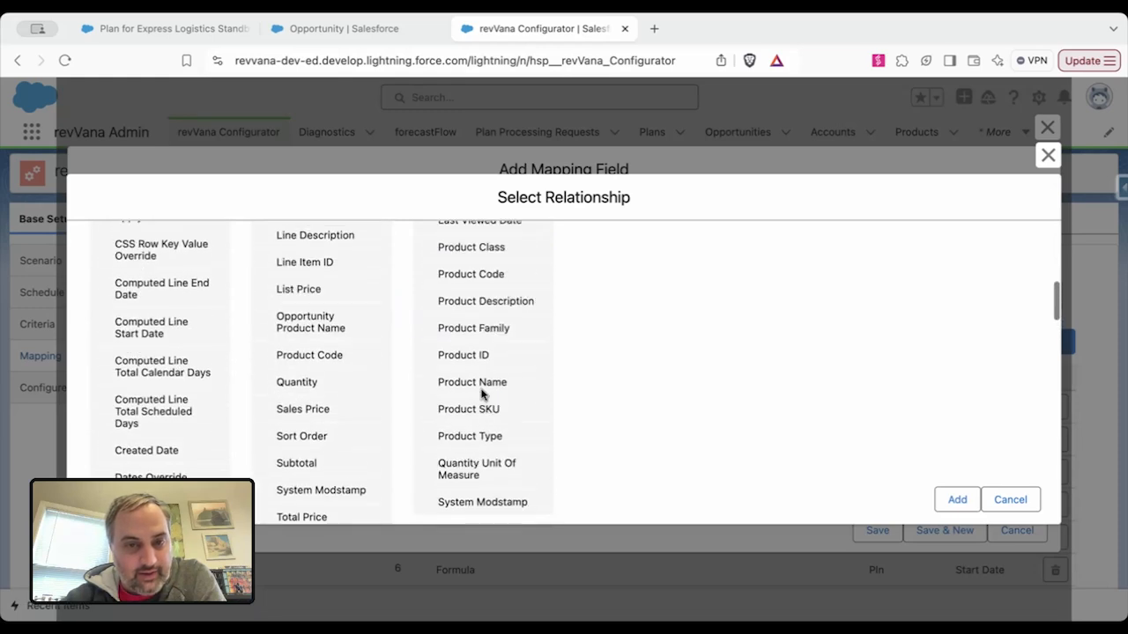
{"action": "left_click", "coordinate": [484, 330]}
{"action": "left_click", "coordinate": [957, 499]}
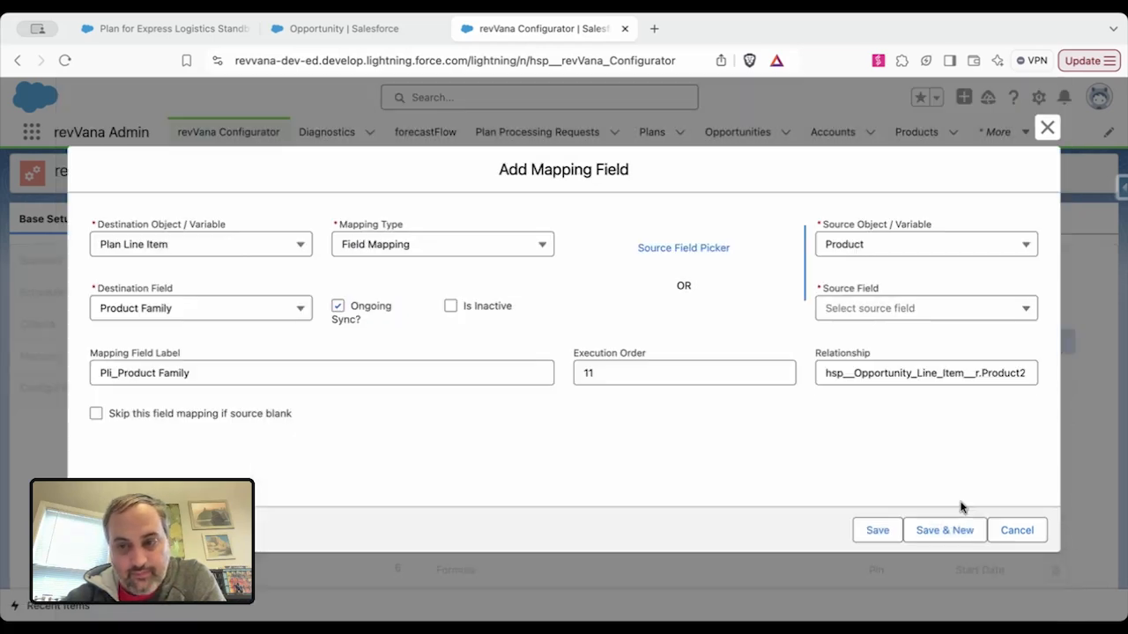
- Check the Product Family mapping's relationship path and save the mapping field
{"action": "left_click_drag", "start_coordinate": [889, 372], "coordinate": [1056, 378]}
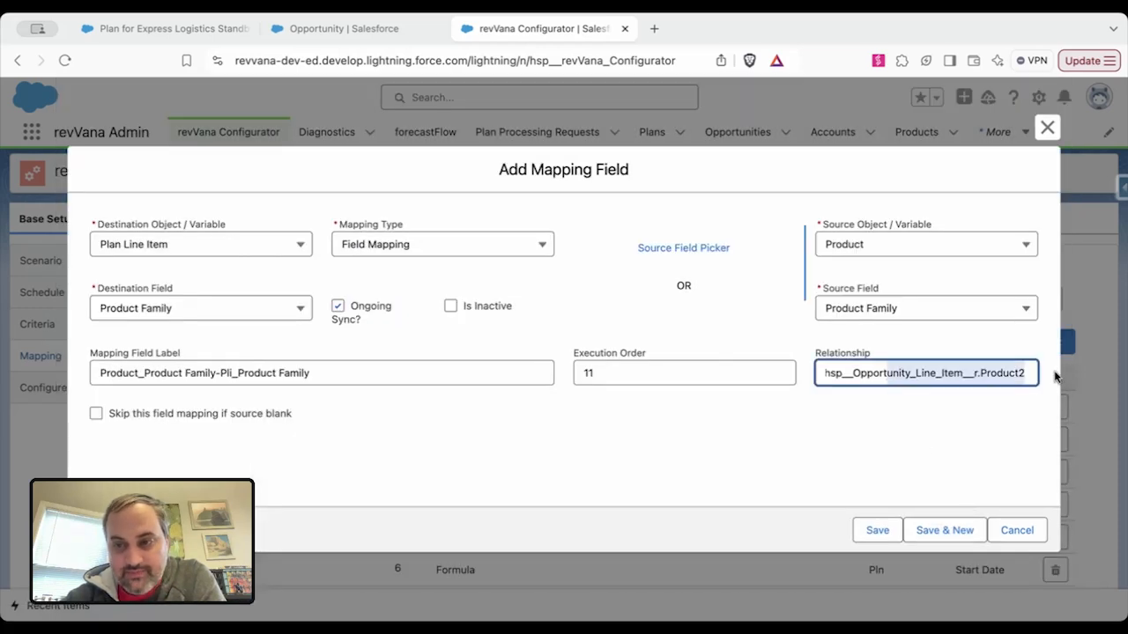
{"action": "left_click", "coordinate": [985, 462]}
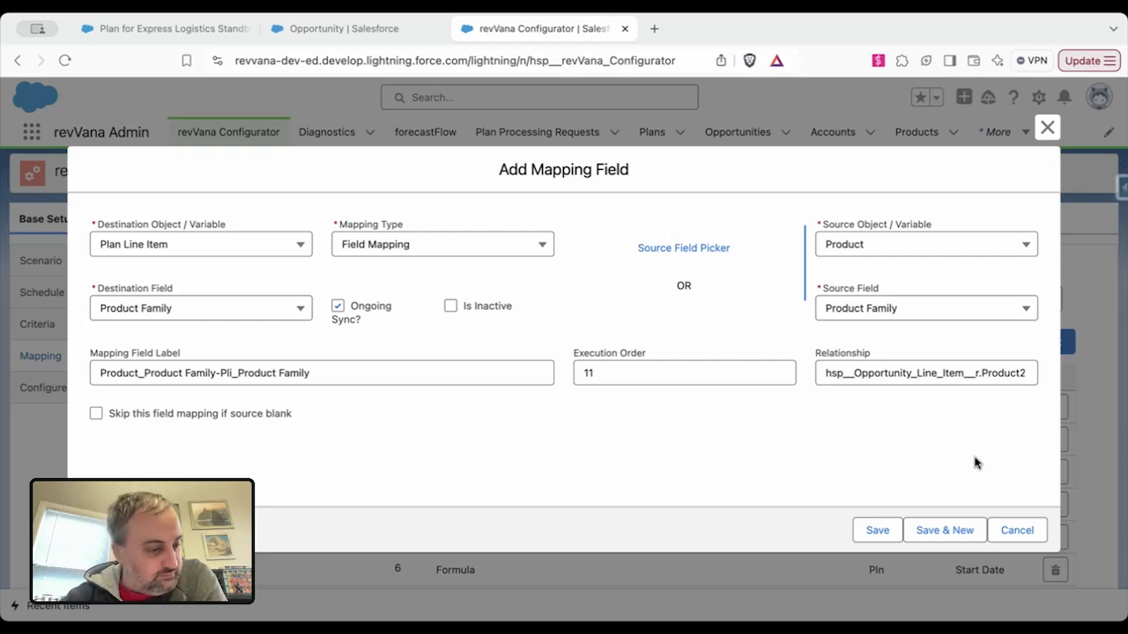
{"action": "left_click", "coordinate": [877, 532]}
- Review the list of mapping fields and submit the Opportunity Forecast Mapping
{"action": "scroll", "coordinate": [798, 436], "scroll_direction": "down", "scroll_amount": 3}
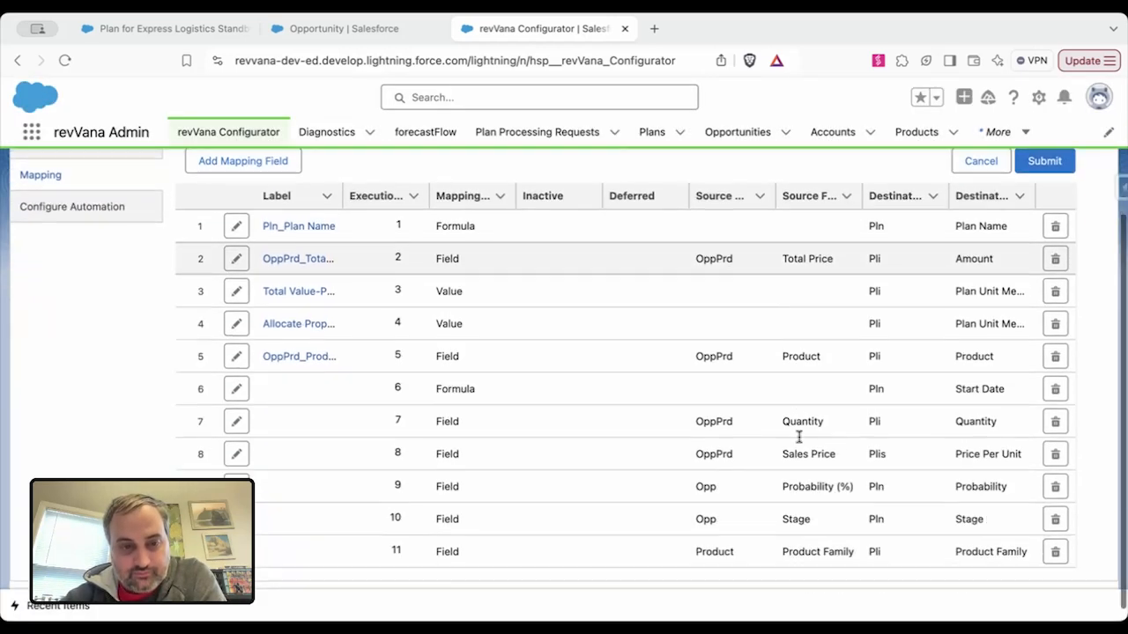
{"action": "scroll", "coordinate": [800, 441], "scroll_direction": "up", "scroll_amount": 5}
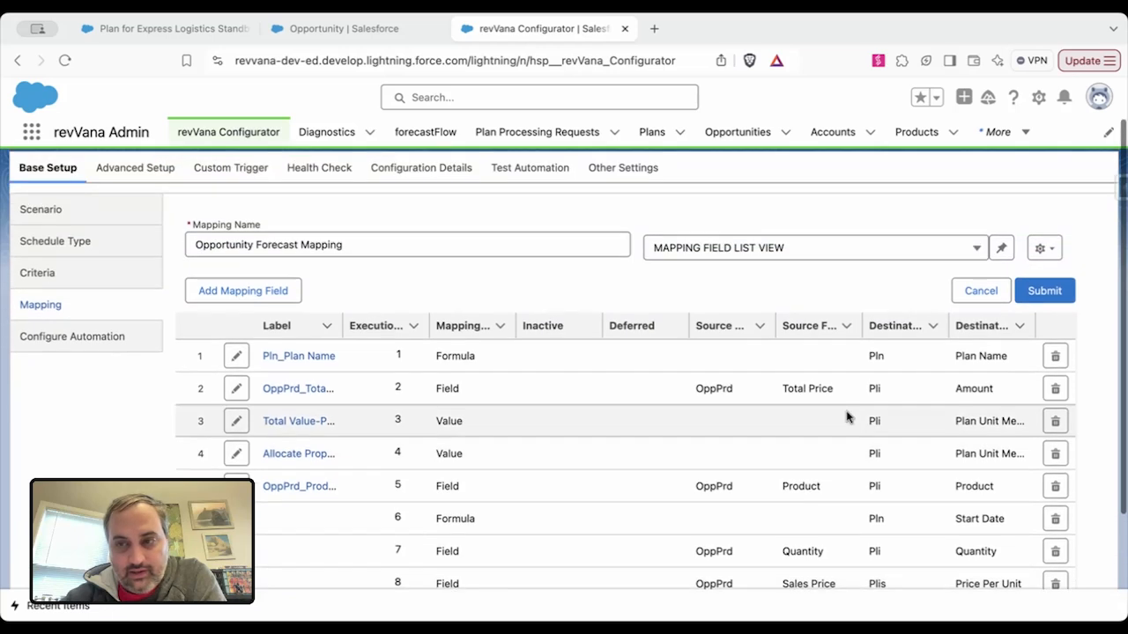
{"action": "left_click", "coordinate": [1046, 291]}
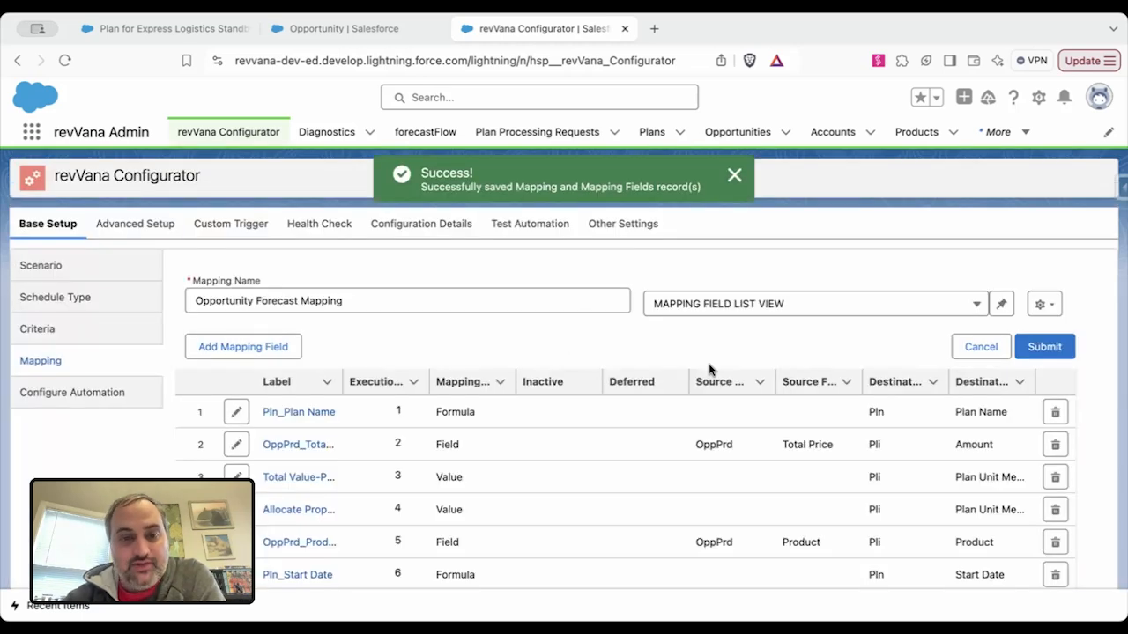
- Widen the Label and Destination Field columns of the mapping field list and narrow the destination object column to review the saved mappings
{"action": "scroll", "coordinate": [709, 370], "scroll_direction": "down", "scroll_amount": 3}
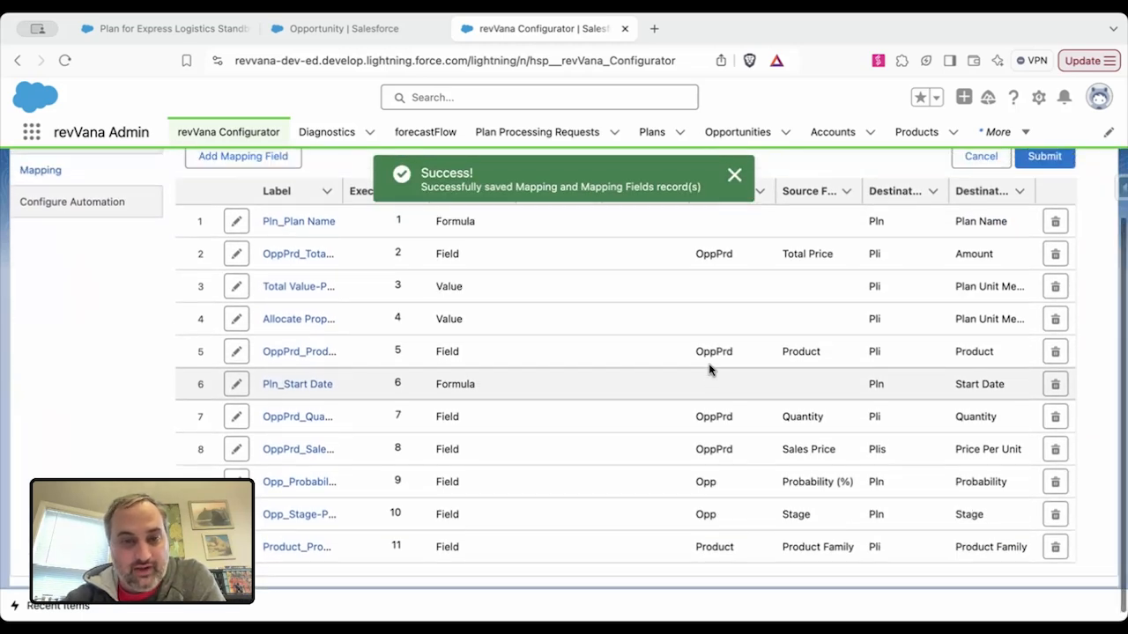
{"action": "scroll", "coordinate": [709, 365], "scroll_direction": "up", "scroll_amount": 1}
{"action": "scroll", "coordinate": [709, 364], "scroll_direction": "down", "scroll_amount": 1}
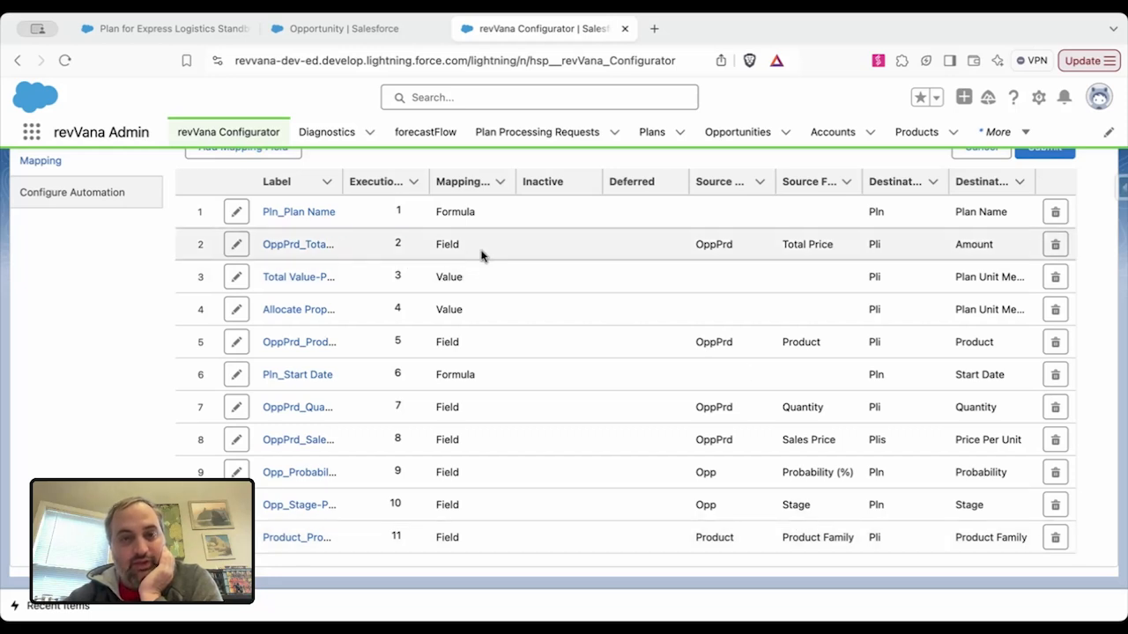
{"action": "left_click_drag", "start_coordinate": [360, 188], "coordinate": [453, 183]}
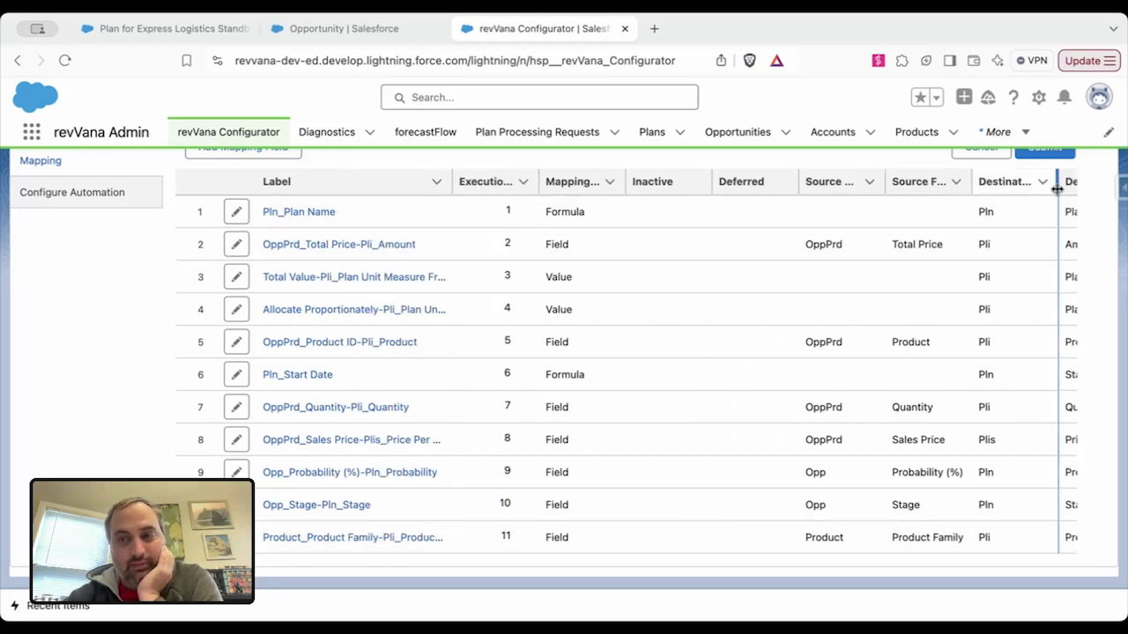
{"action": "left_click_drag", "start_coordinate": [1062, 185], "coordinate": [1013, 185]}
{"action": "scroll", "coordinate": [1012, 315], "scroll_direction": "right", "scroll_amount": 2}
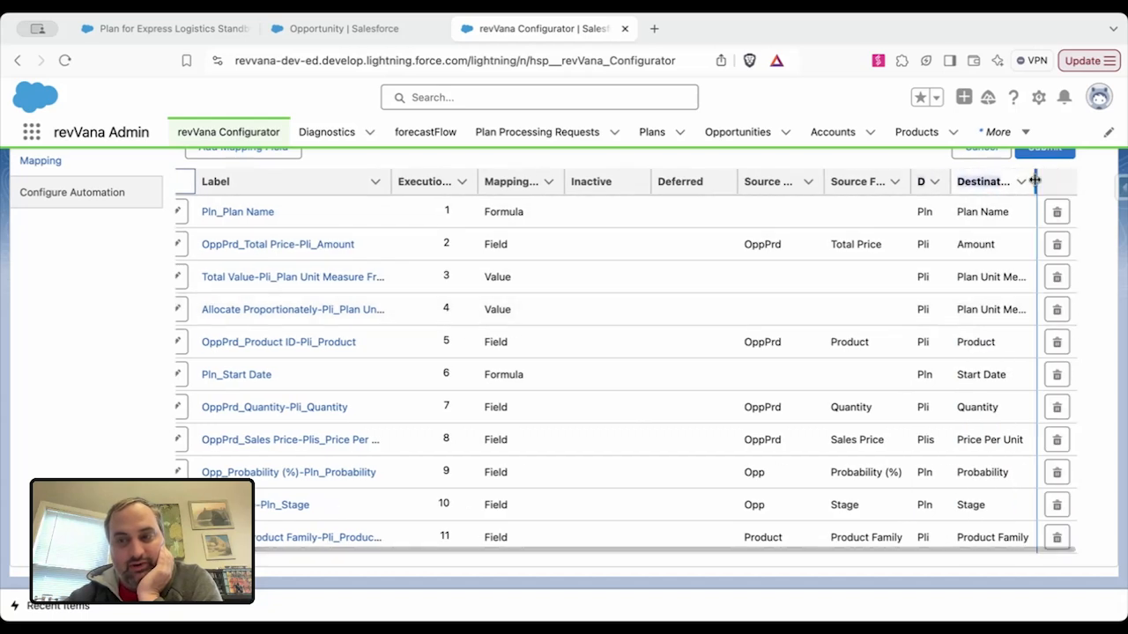
{"action": "left_click_drag", "start_coordinate": [1066, 181], "coordinate": [1067, 180]}
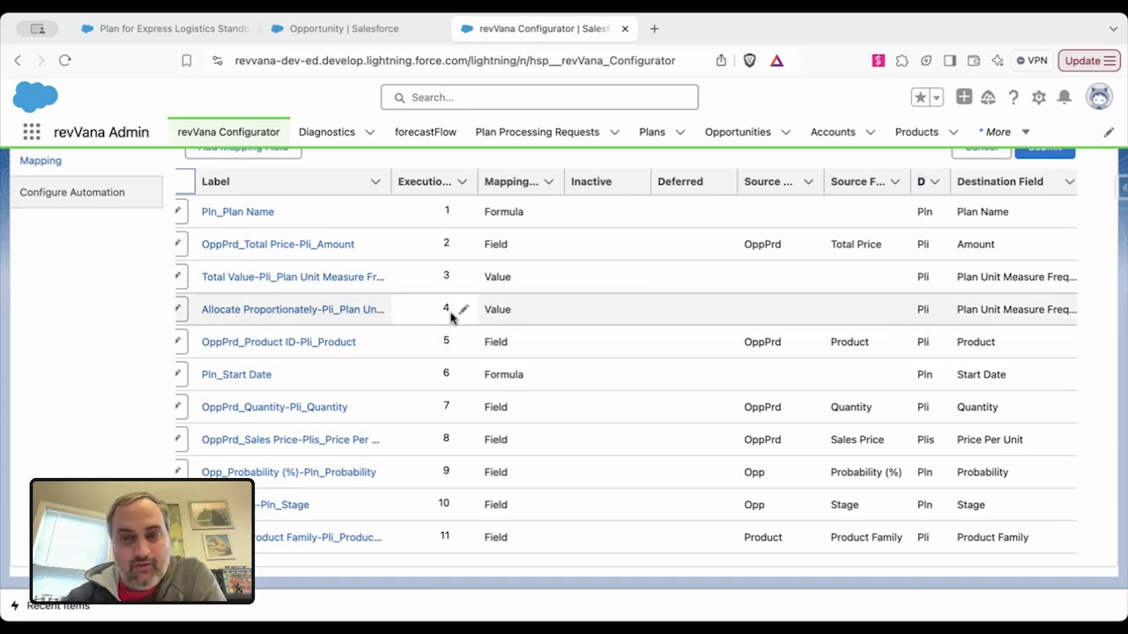
{"action": "scroll", "coordinate": [450, 315], "scroll_direction": "left", "scroll_amount": 2}
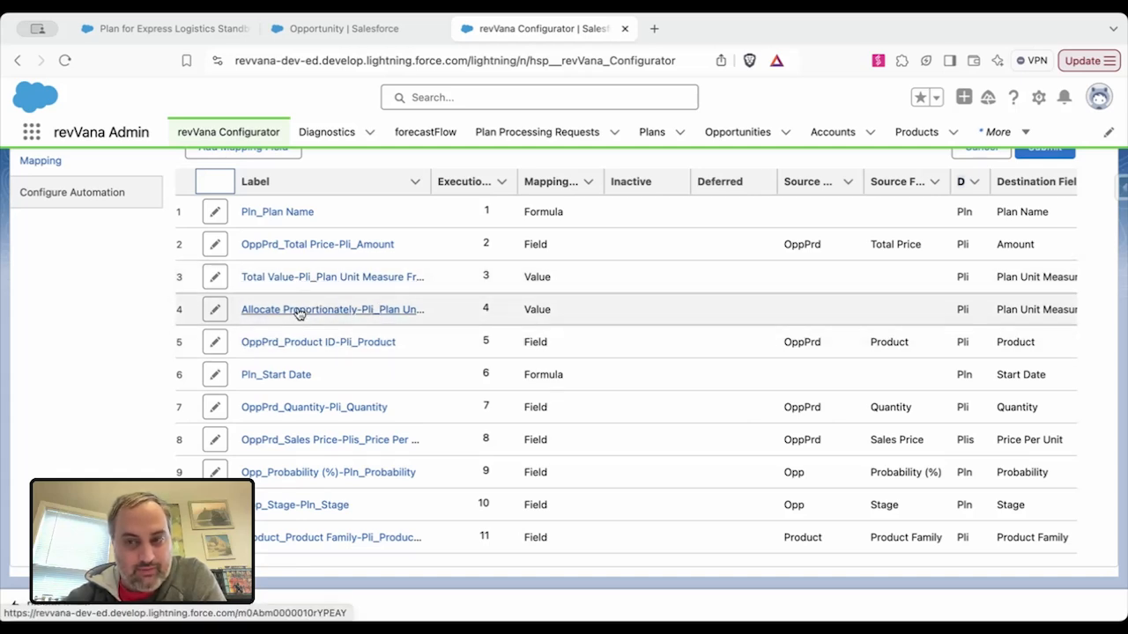
{"action": "scroll", "coordinate": [360, 304], "scroll_direction": "left", "scroll_amount": 1}
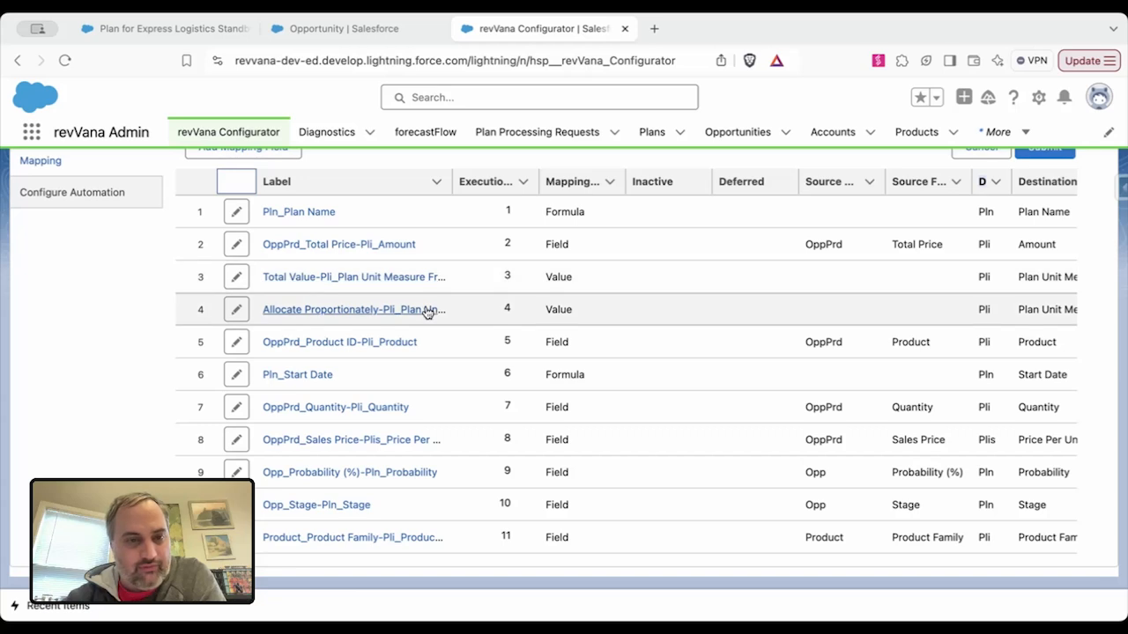
- Switch to the Salesforce Setup tab and search the Object Manager for "plan line item"
{"action": "left_click", "coordinate": [360, 29]}
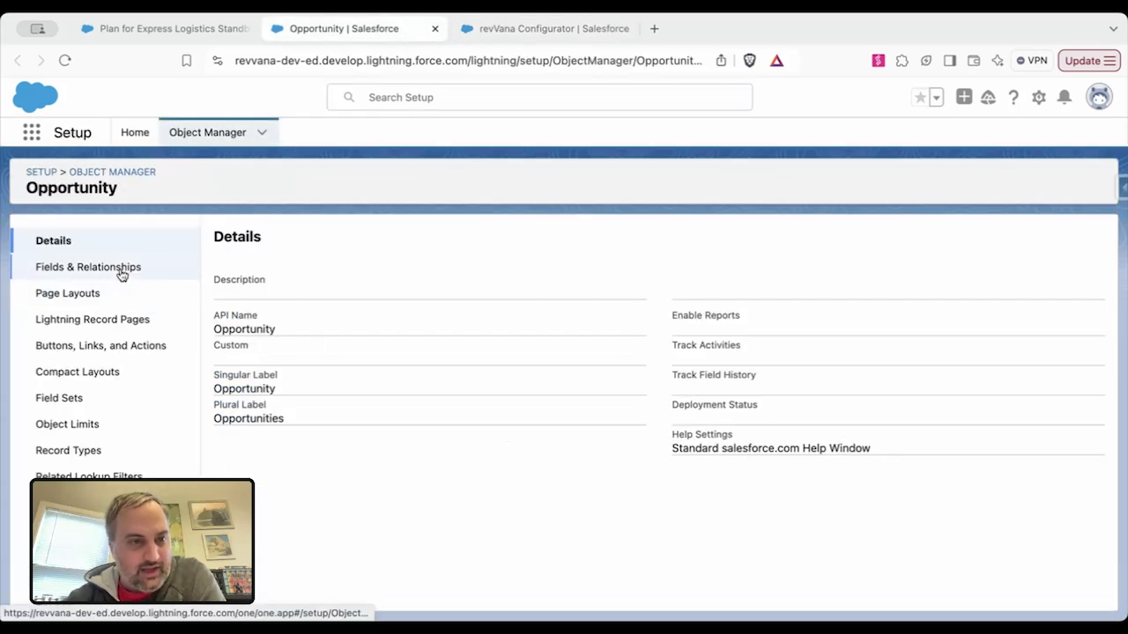
{"action": "left_click", "coordinate": [202, 132]}
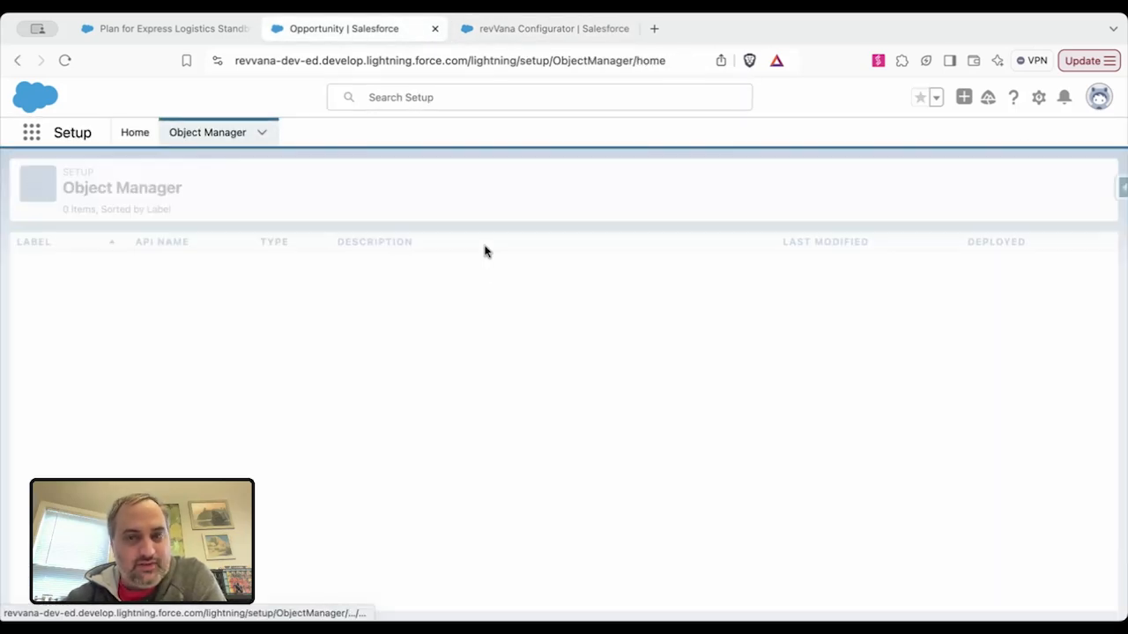
{"action": "left_click", "coordinate": [809, 176]}
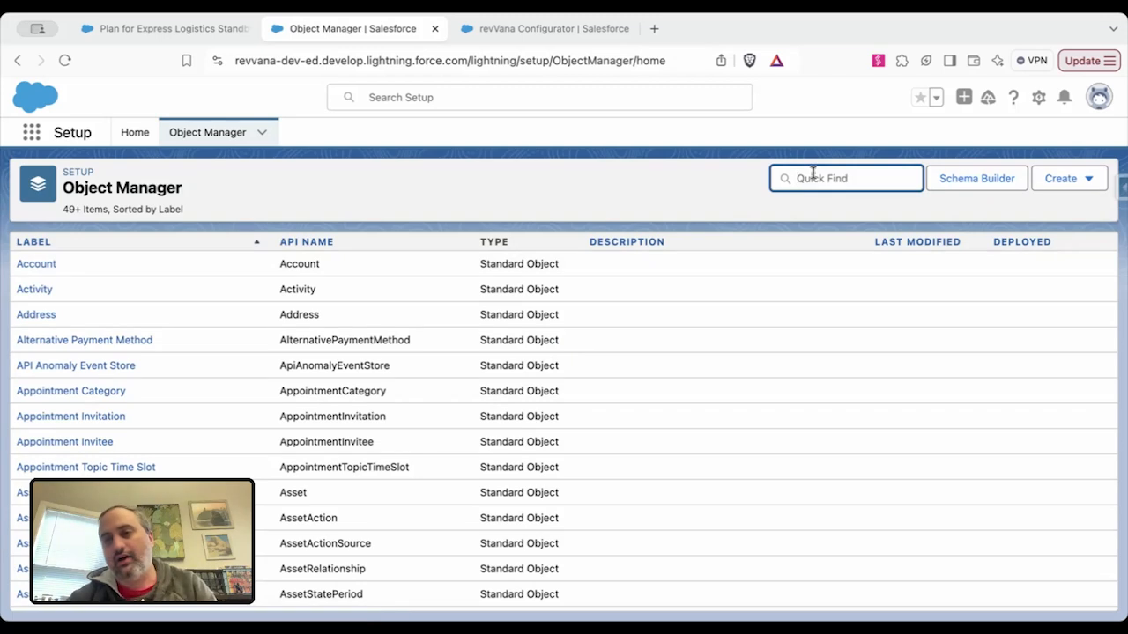
{"action": "type", "text": "plab"}
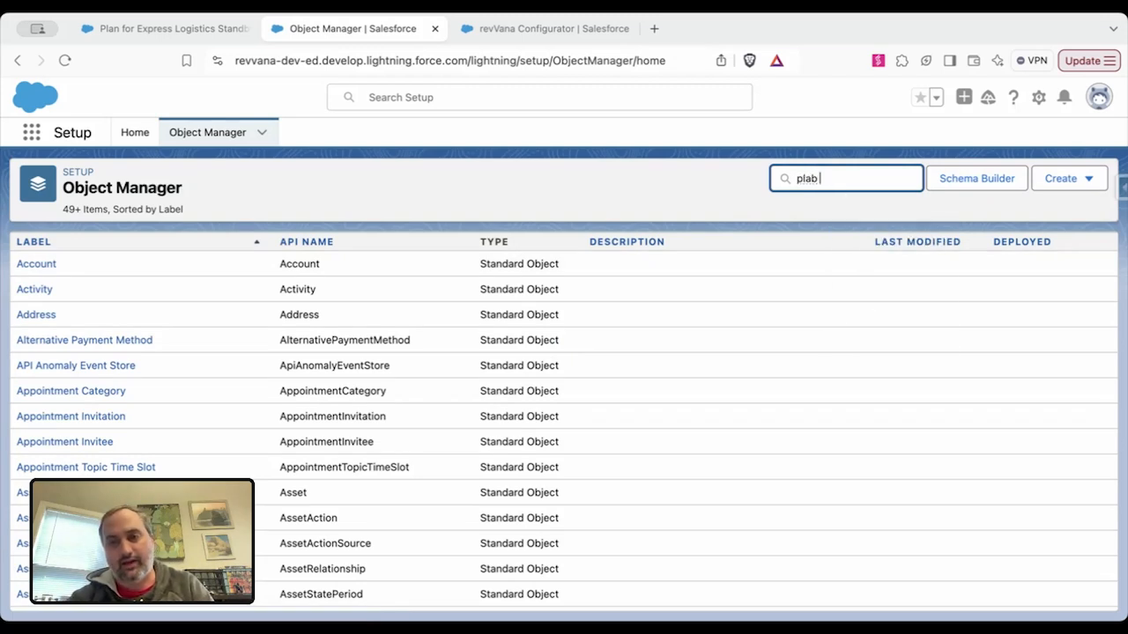
{"action": "key", "text": "BackSpace"}
{"action": "type", "text": "n line"}
{"action": "left_click", "coordinate": [869, 247]}
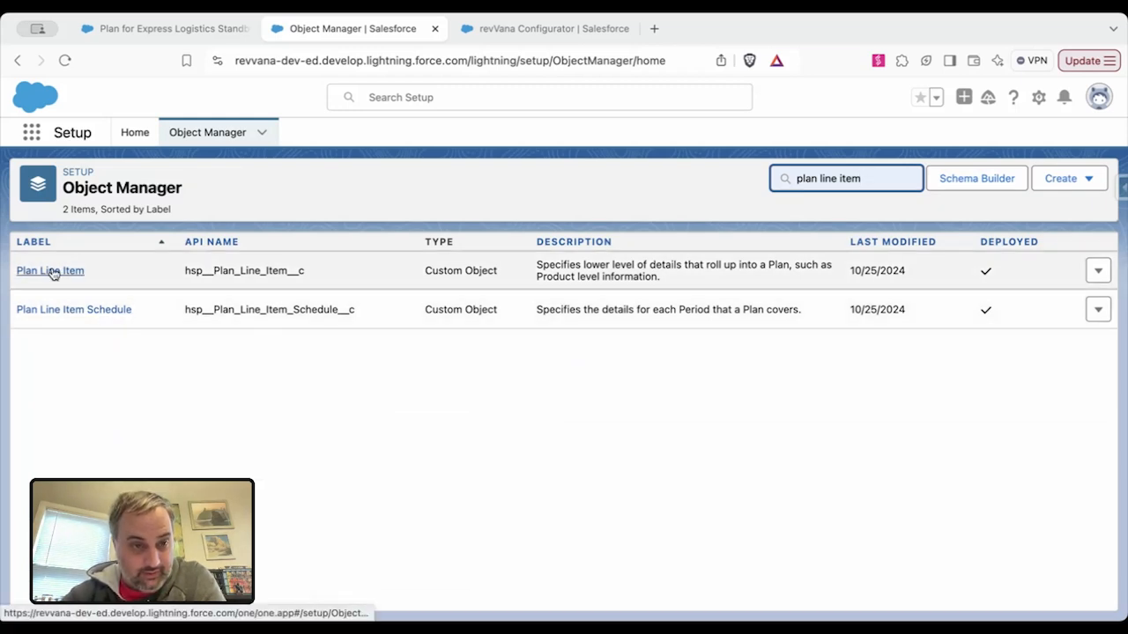
- Open the Plan Line Item object's fields and review the picklist values of Plan Unit Measure Frequency
{"action": "left_click", "coordinate": [51, 271]}
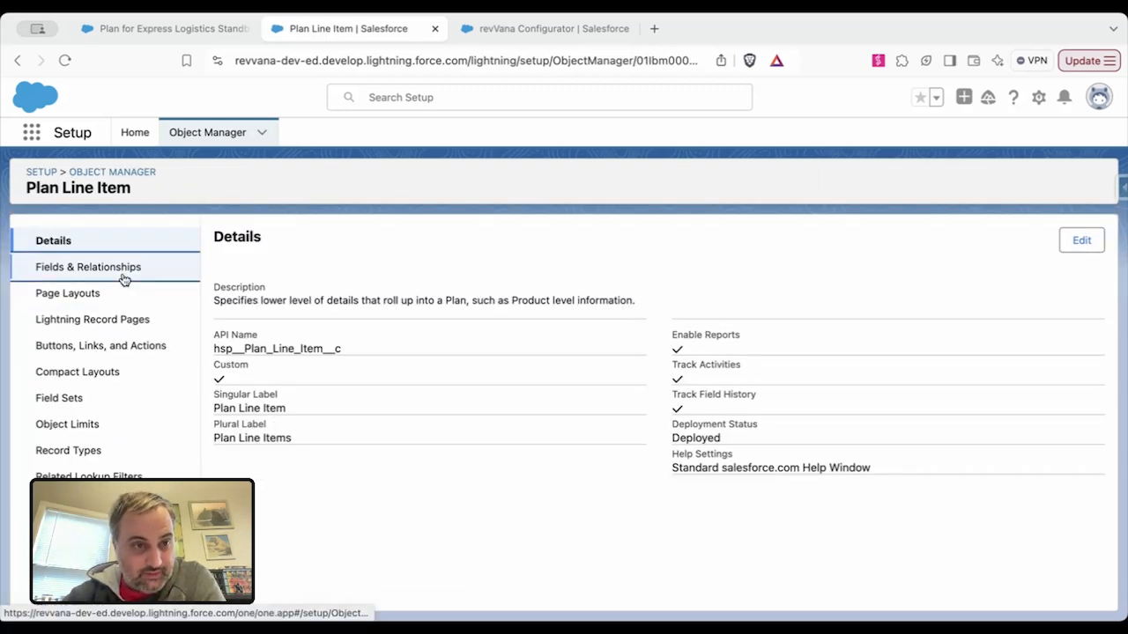
{"action": "left_click", "coordinate": [123, 275]}
{"action": "scroll", "coordinate": [373, 472], "scroll_direction": "down", "scroll_amount": 3}
{"action": "scroll", "coordinate": [374, 472], "scroll_direction": "down", "scroll_amount": 14}
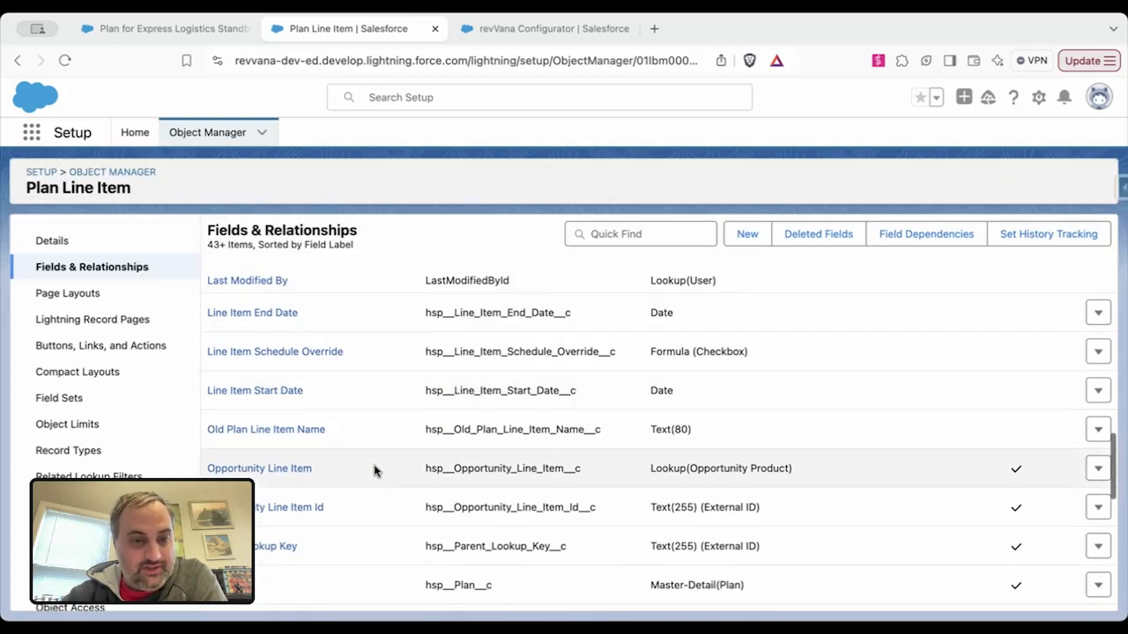
{"action": "scroll", "coordinate": [374, 471], "scroll_direction": "down", "scroll_amount": 7}
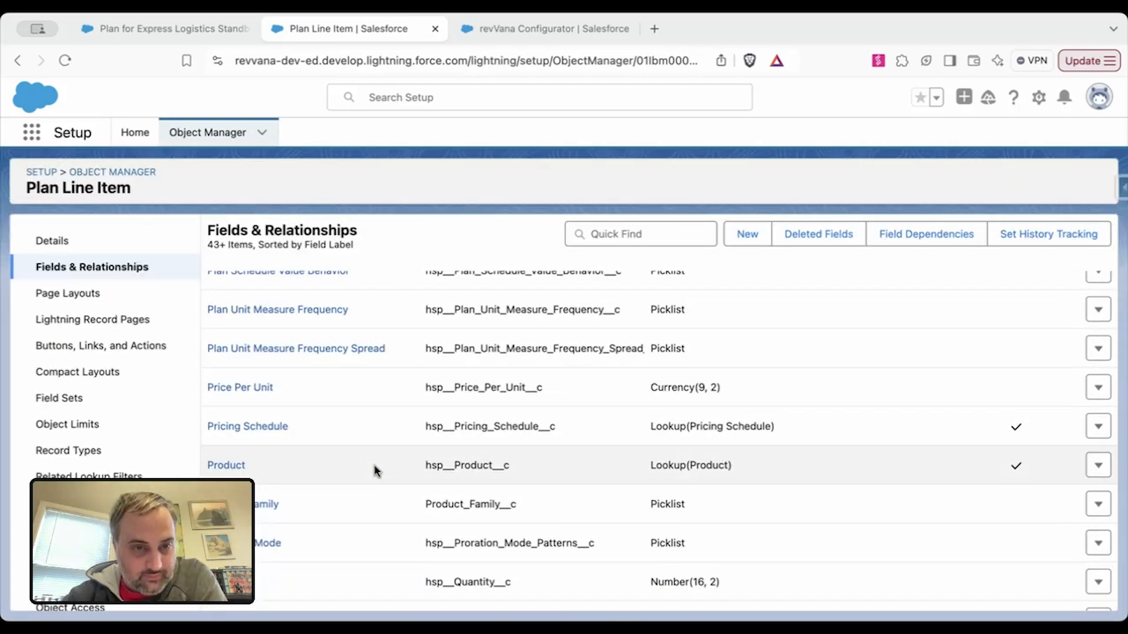
{"action": "left_click", "coordinate": [318, 315]}
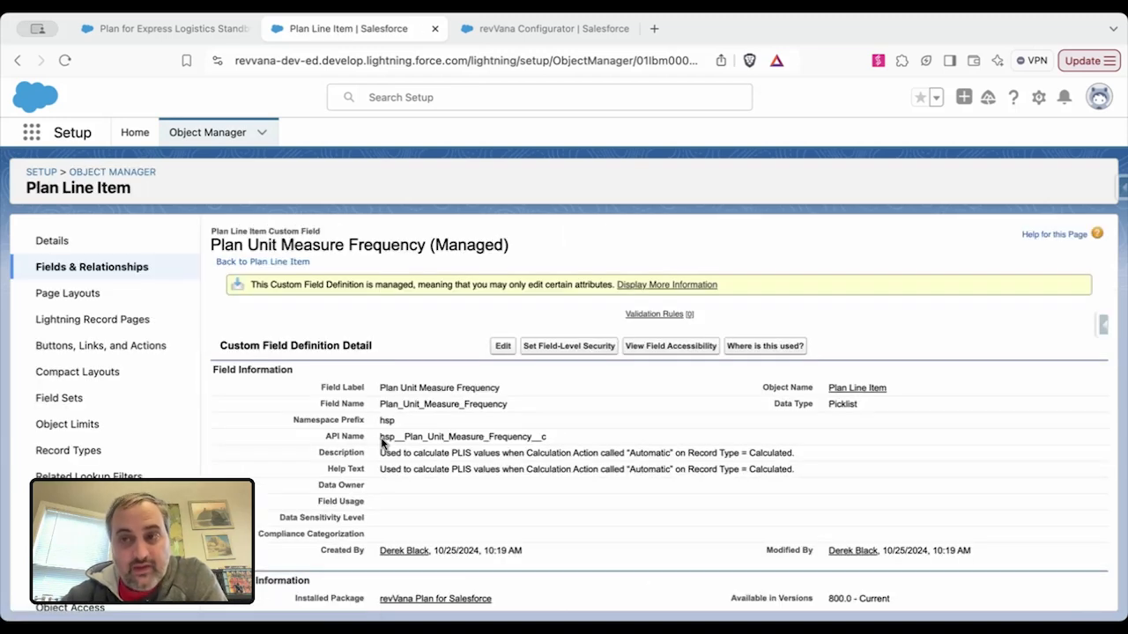
{"action": "scroll", "coordinate": [382, 442], "scroll_direction": "down", "scroll_amount": 15}
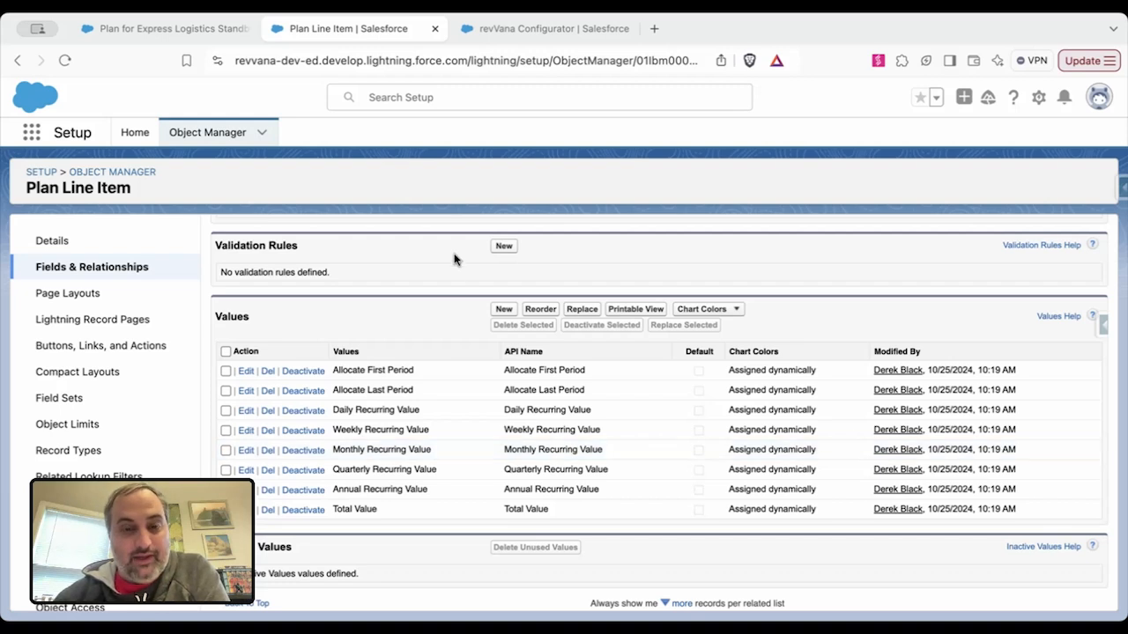
- Return to the Plan Line Item fields and review the picklist values of Plan Unit Measure Frequency Spread, highlighting the API name Allocate Proportionately
{"action": "left_click", "coordinate": [19, 60]}
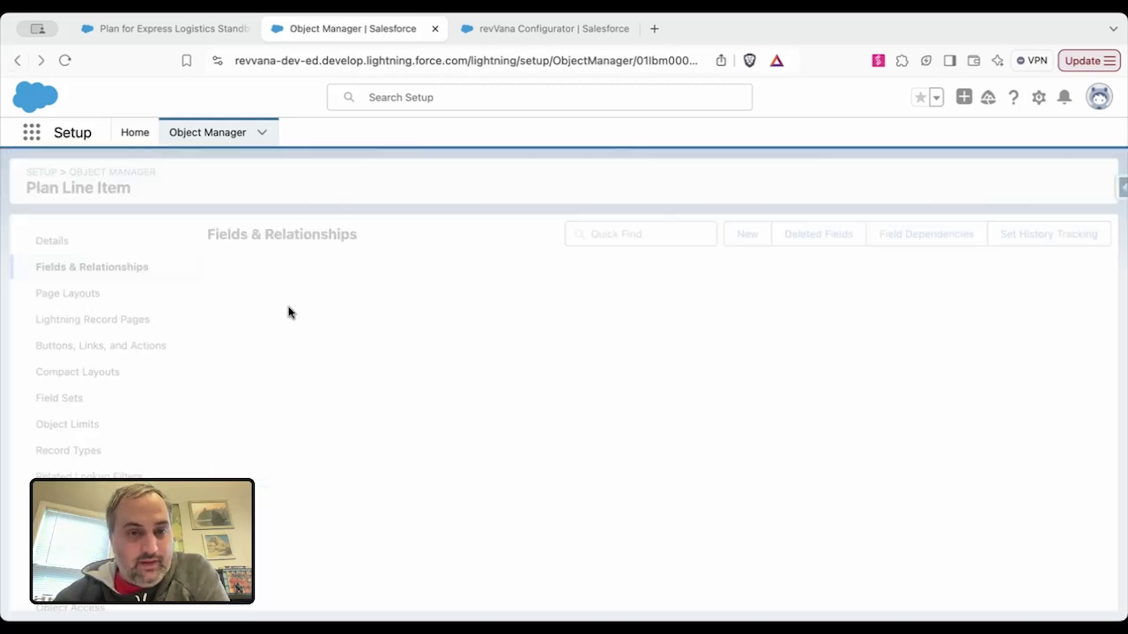
{"action": "scroll", "coordinate": [288, 379], "scroll_direction": "down", "scroll_amount": 15}
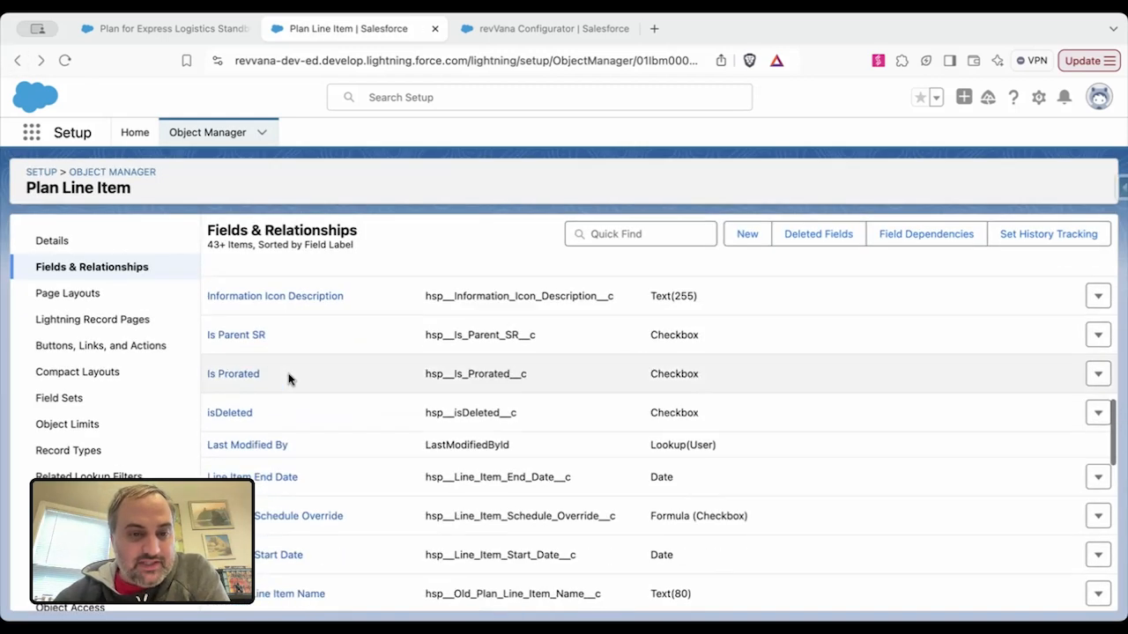
{"action": "scroll", "coordinate": [288, 379], "scroll_direction": "down", "scroll_amount": 3}
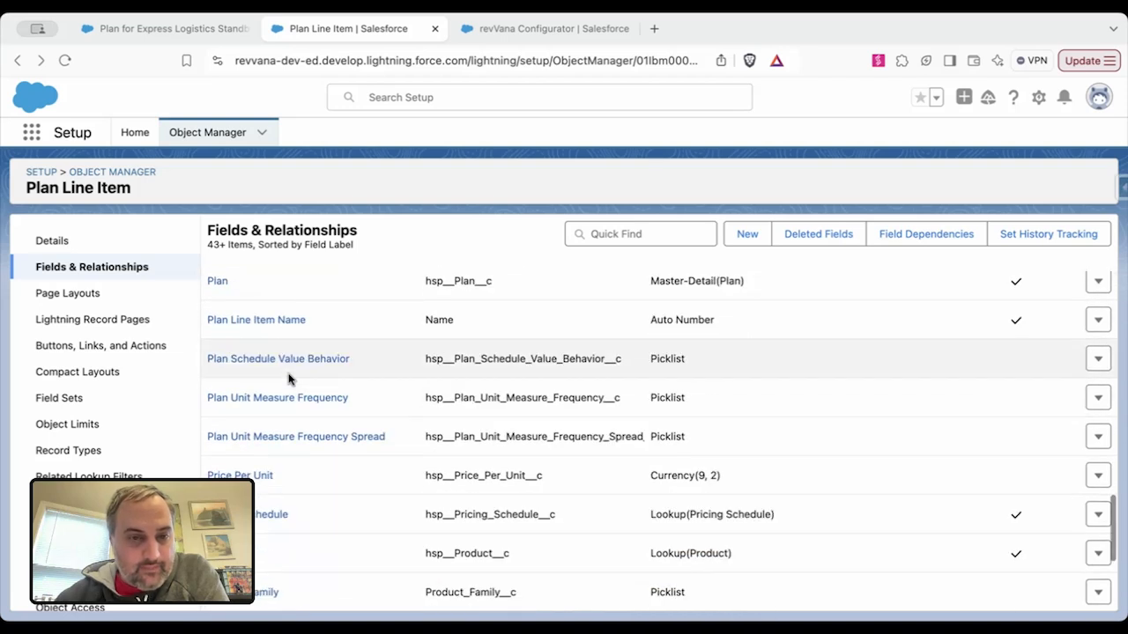
{"action": "left_click", "coordinate": [293, 437]}
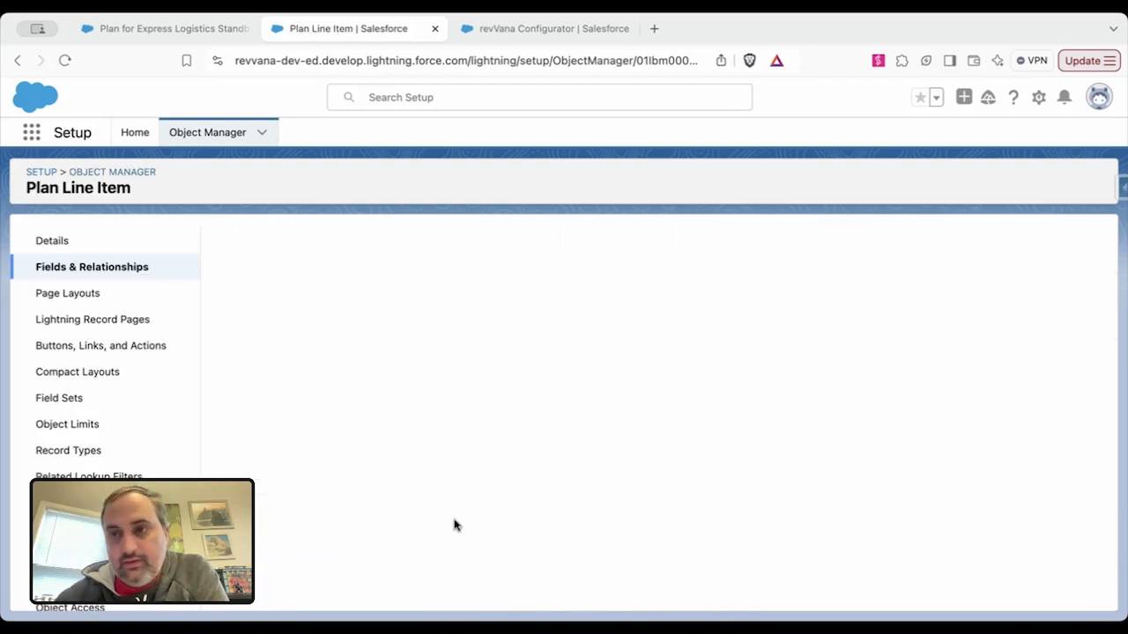
{"action": "scroll", "coordinate": [460, 438], "scroll_direction": "down", "scroll_amount": 8}
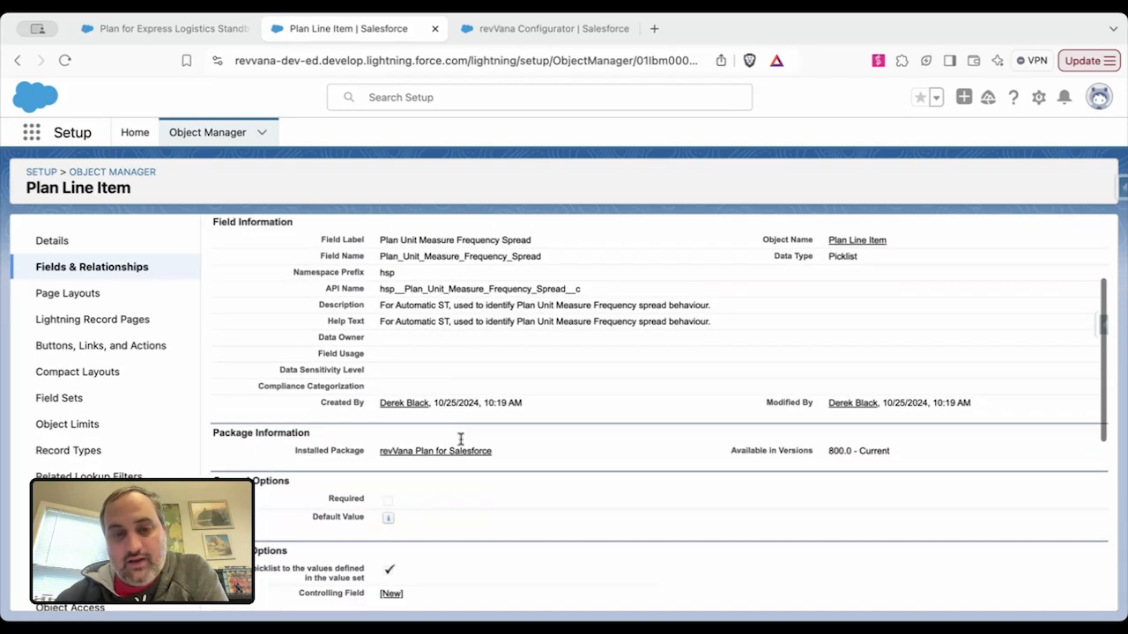
{"action": "scroll", "coordinate": [460, 438], "scroll_direction": "down", "scroll_amount": 1}
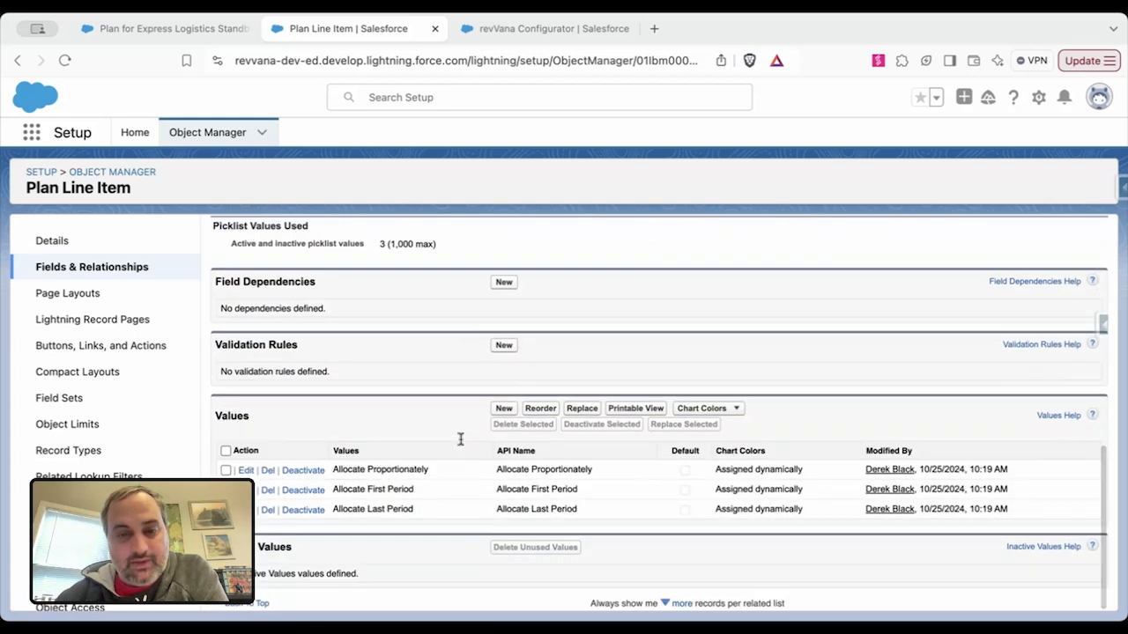
{"action": "triple_click", "coordinate": [534, 469]}
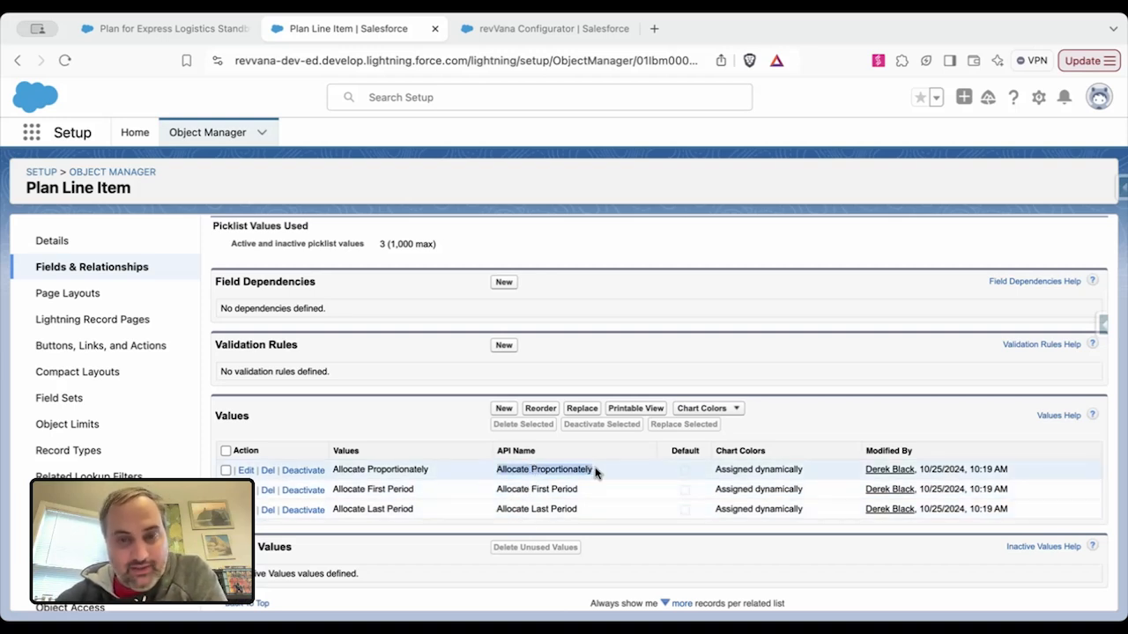
- In the revVana Configurator, edit the Plan Unit Measure Frequency Spread mapping, change its type to Formula Mapping and clear the existing formula
{"action": "left_click", "coordinate": [577, 32]}
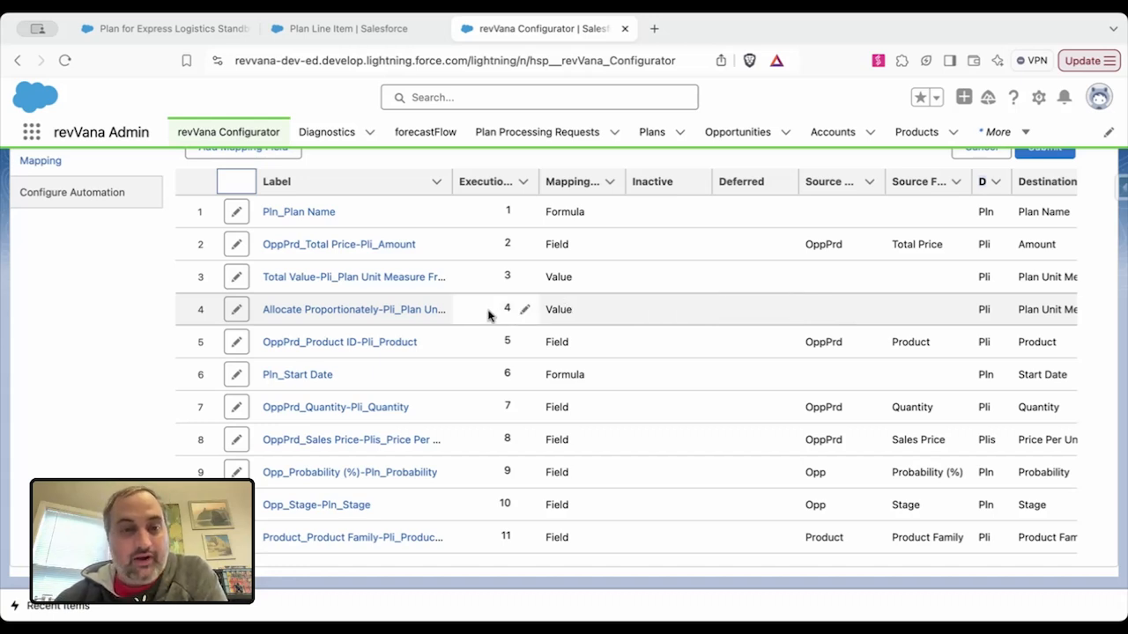
{"action": "left_click", "coordinate": [235, 309]}
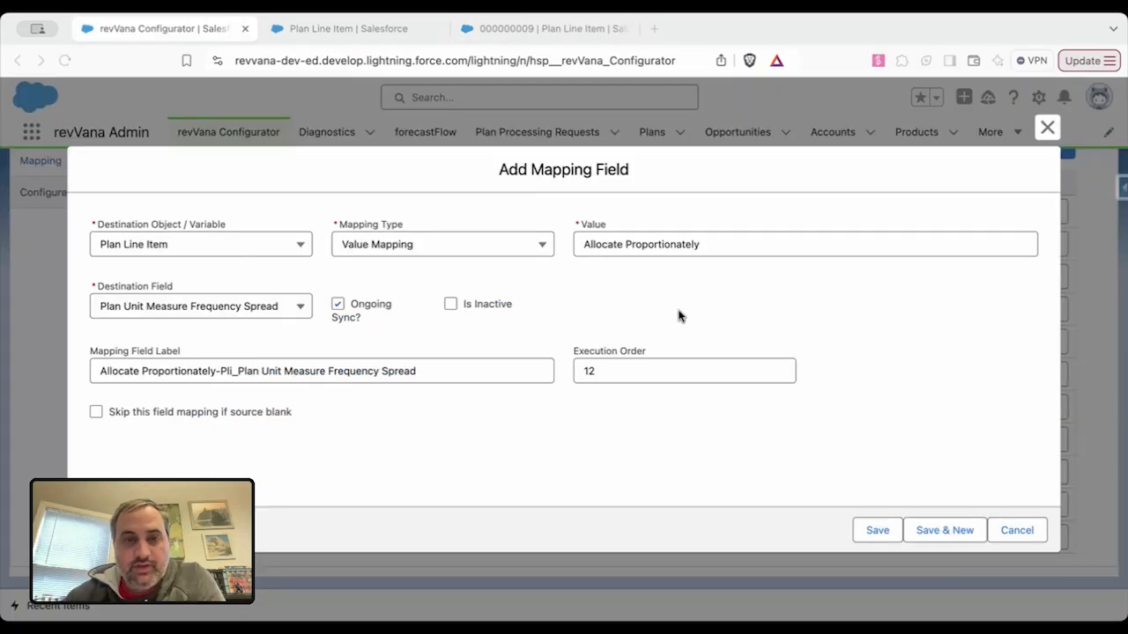
{"action": "left_click", "coordinate": [517, 250]}
{"action": "left_click", "coordinate": [533, 247]}
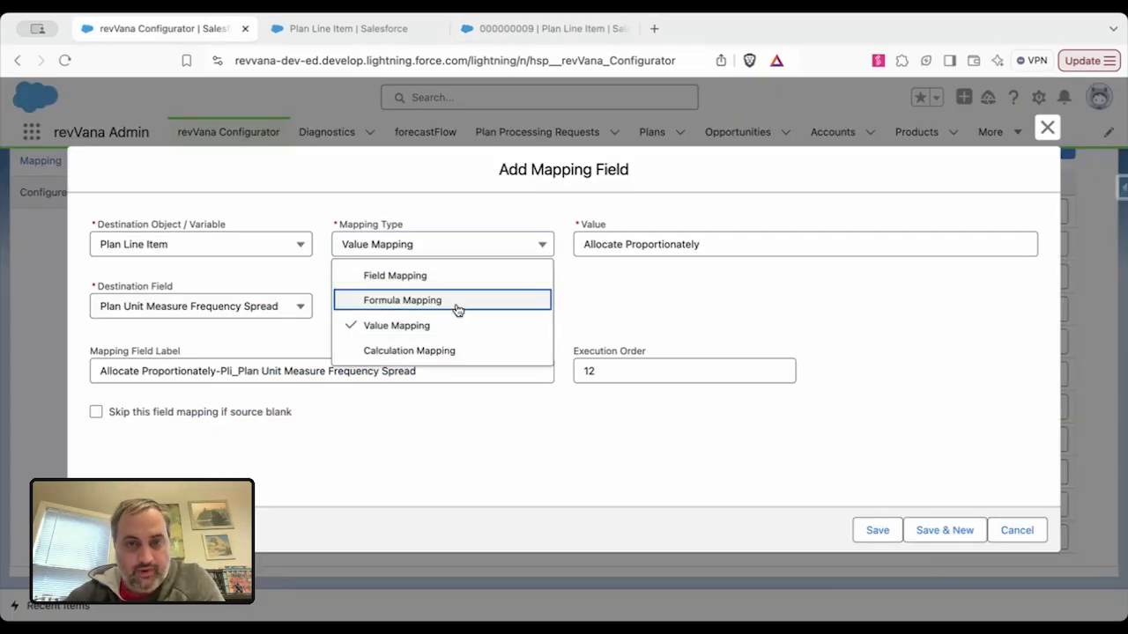
{"action": "left_click", "coordinate": [456, 305]}
{"action": "triple_click", "coordinate": [644, 311]}
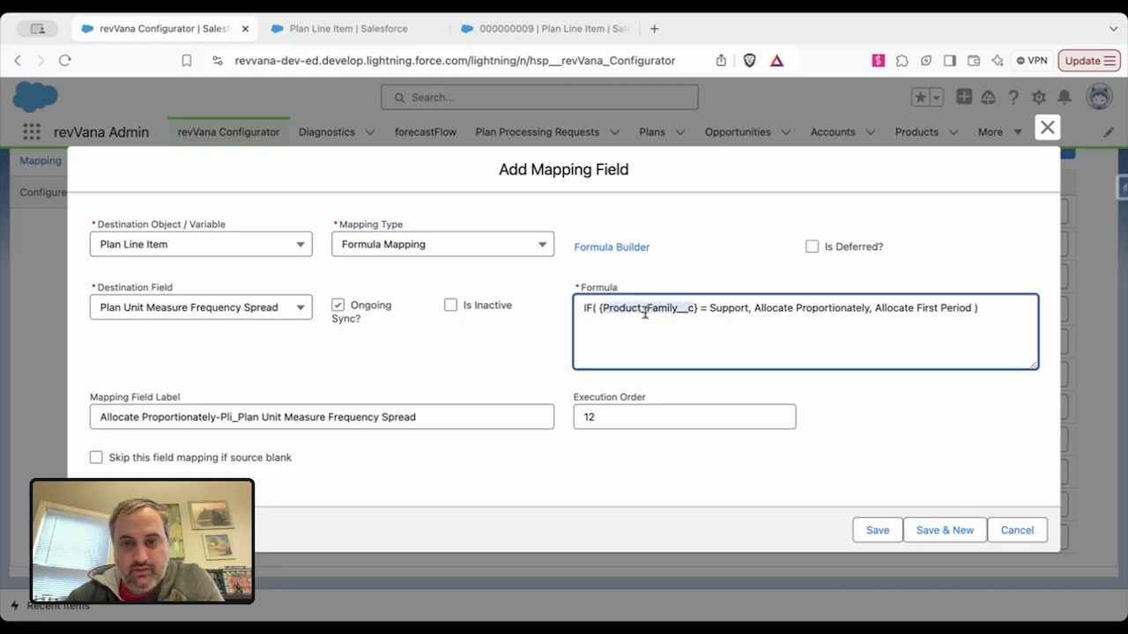
{"action": "key", "text": "BackSpace"}
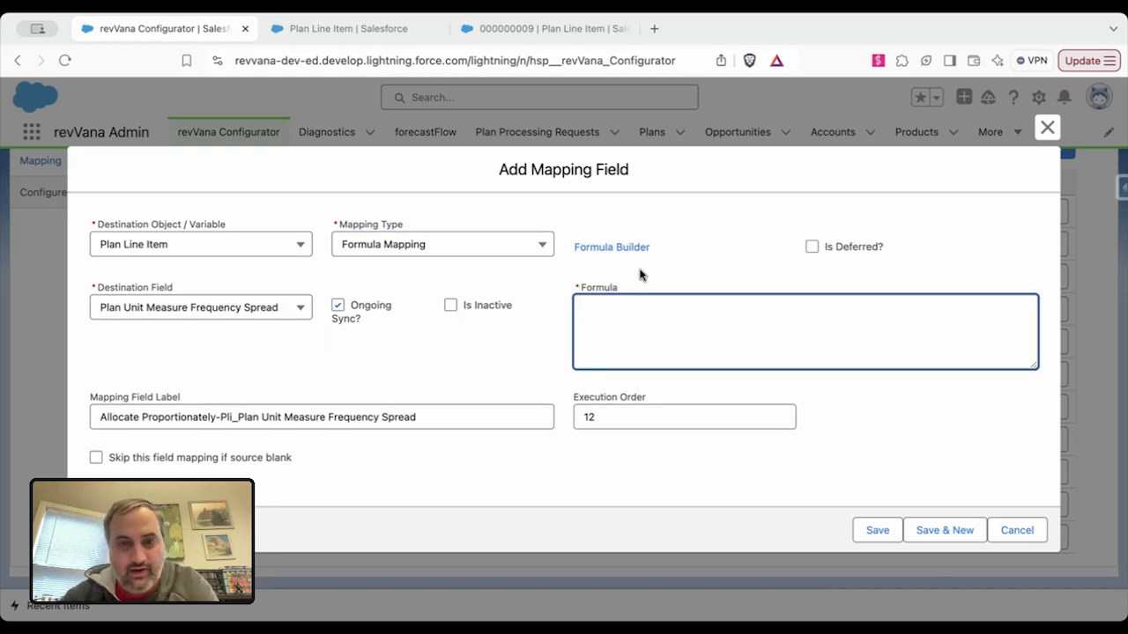
- In the Formula Builder, begin the formula with "IF (" and insert the Plan Line Item's Product Family field
{"action": "left_click", "coordinate": [619, 248]}
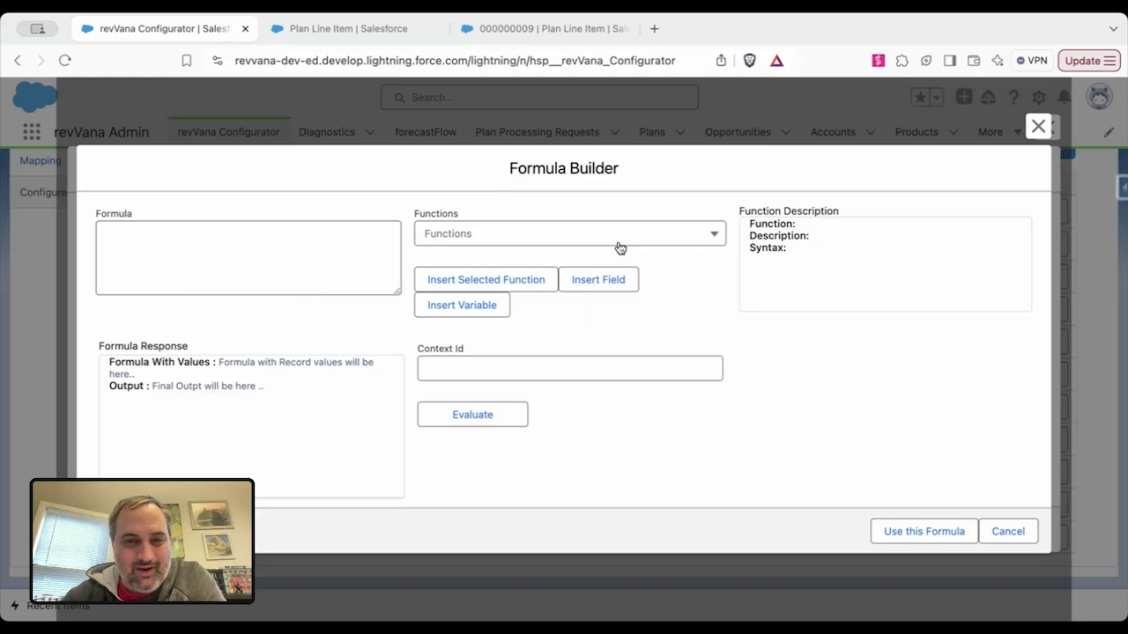
{"action": "left_click", "coordinate": [252, 244]}
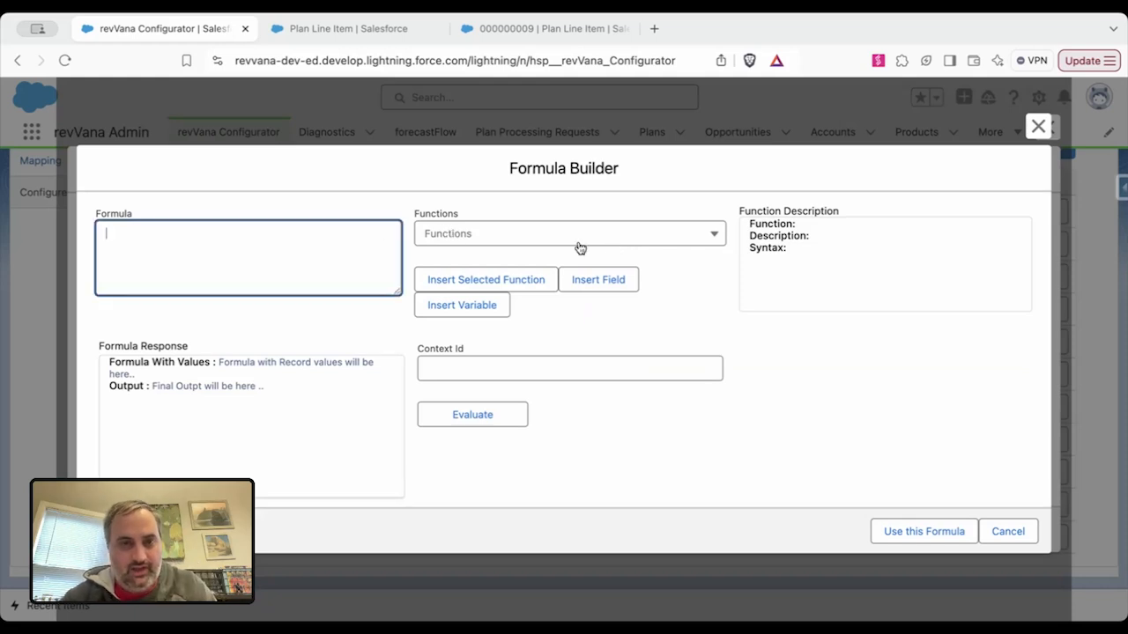
{"action": "type", "text": "("}
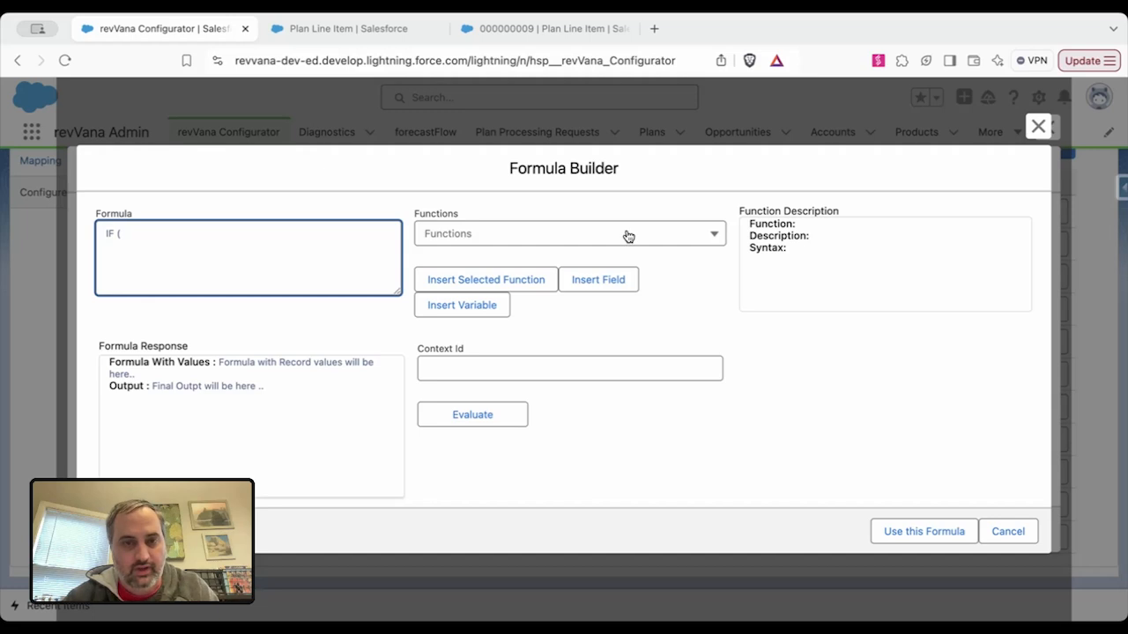
{"action": "left_click", "coordinate": [589, 279]}
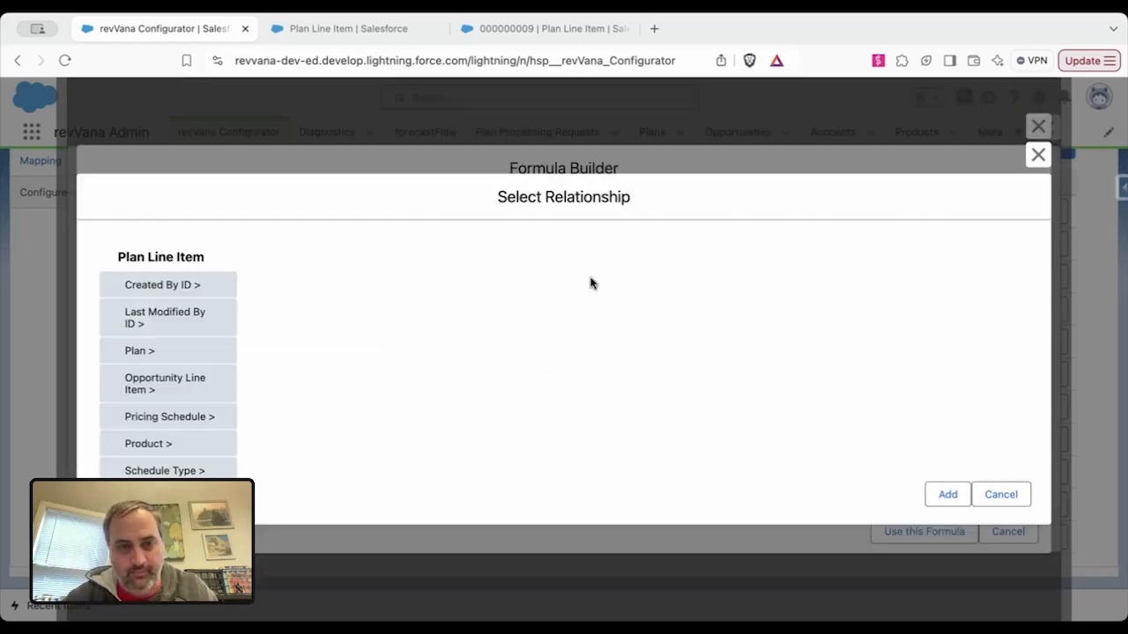
{"action": "scroll", "coordinate": [157, 357], "scroll_direction": "down", "scroll_amount": 10}
{"action": "scroll", "coordinate": [157, 357], "scroll_direction": "down", "scroll_amount": 10}
{"action": "scroll", "coordinate": [156, 357], "scroll_direction": "down", "scroll_amount": 5}
{"action": "left_click", "coordinate": [166, 447]}
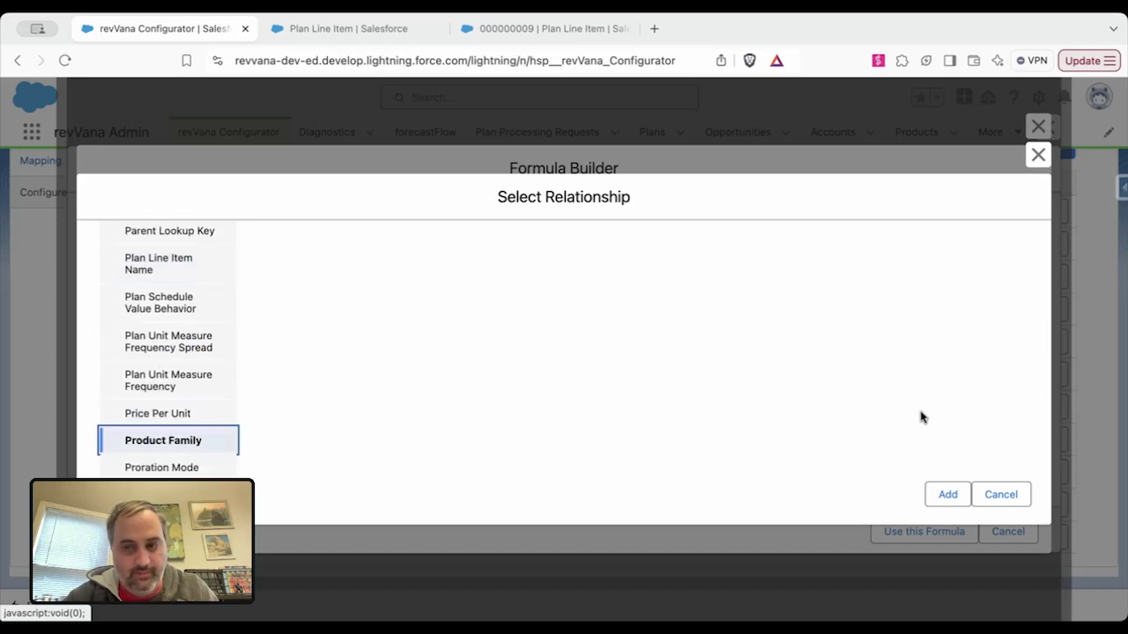
{"action": "left_click", "coordinate": [944, 495]}
- Complete the formula as IF ( "{Product_Family__c}" = "Support", "Allocate Proportionately", "Allocate First Period" )
{"action": "left_click", "coordinate": [128, 231]}
{"action": "type", "text": "\"{Product_Family__c"}
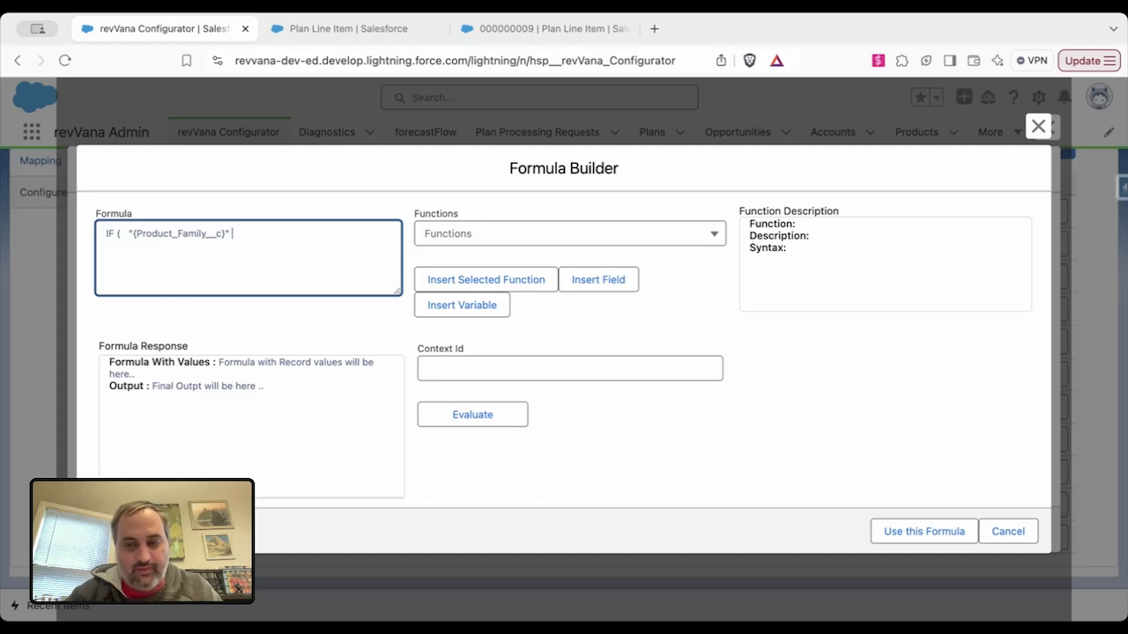
{"action": "type", "text": "\" = \"Support\", \"Allocate Propo"}
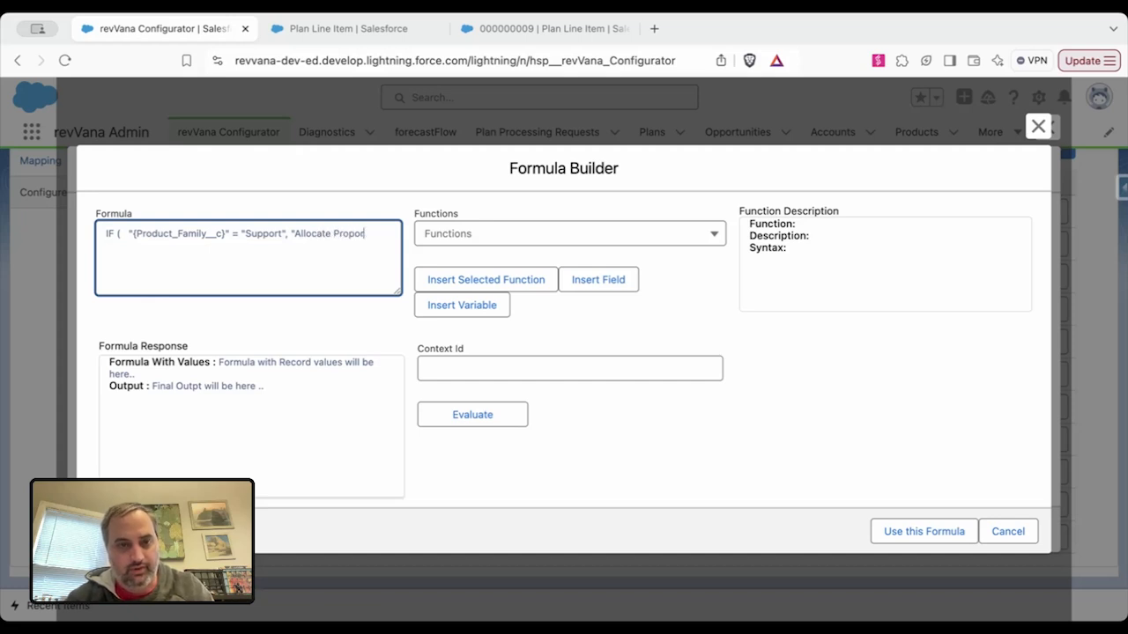
{"action": "type", "text": "ately\", \"Allocate First Period"}
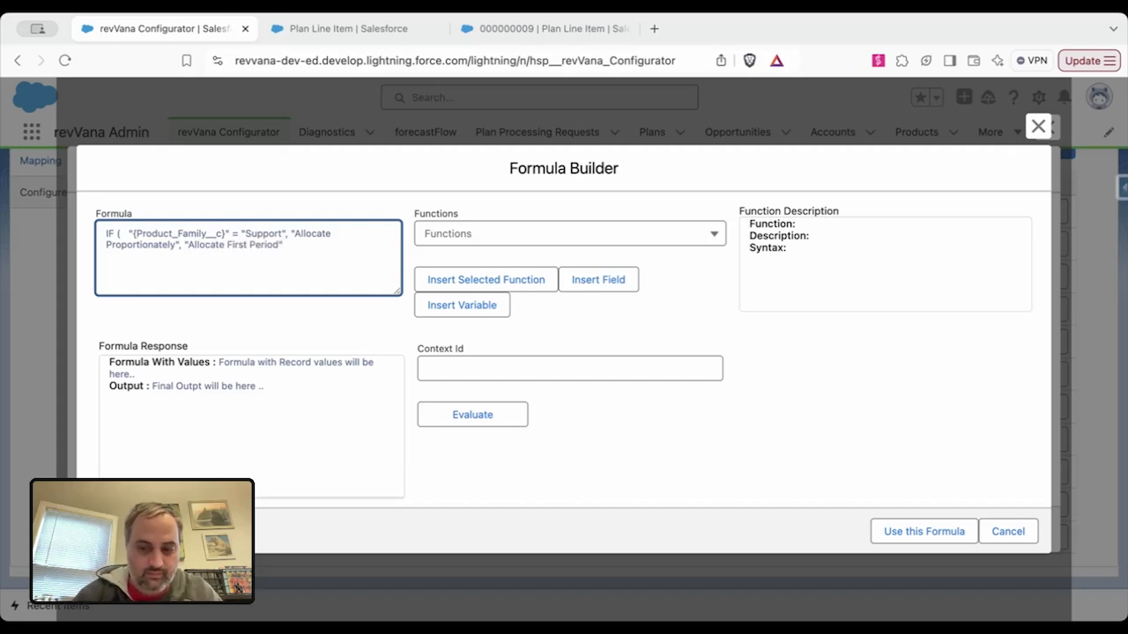
{"action": "type", "text": ")"}
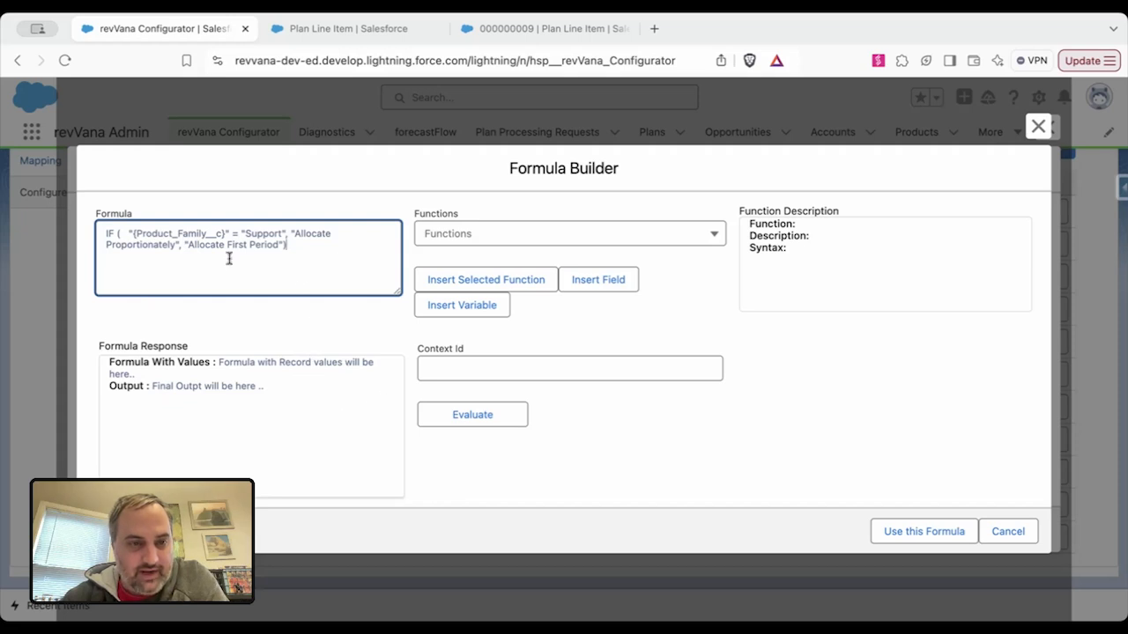
{"action": "left_click", "coordinate": [286, 248]}
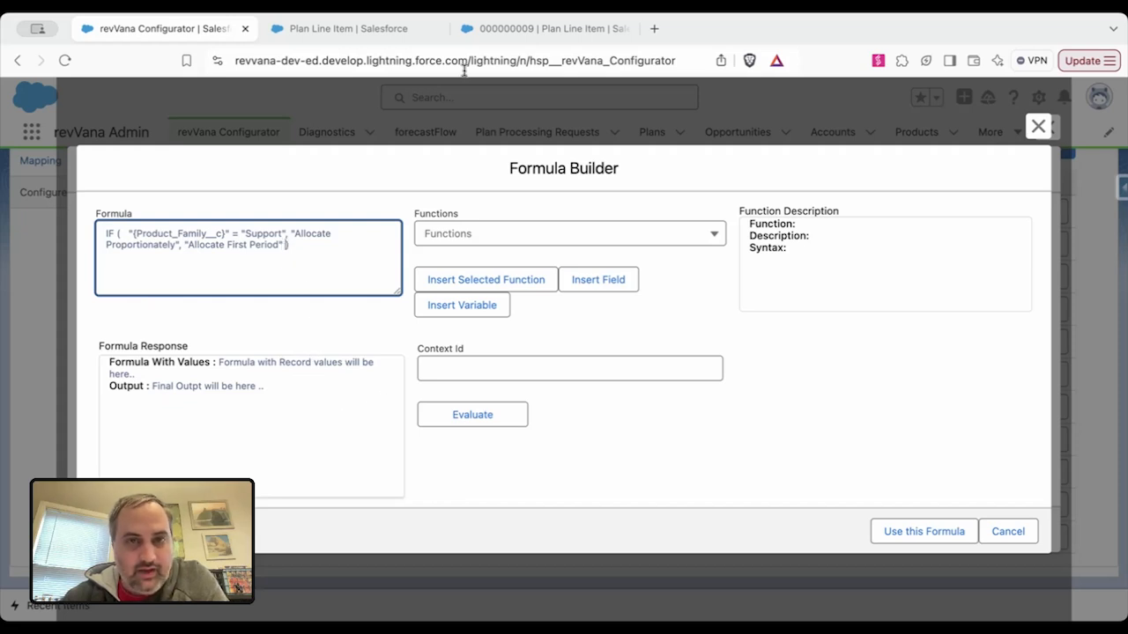
- Copy the record ID from the GenWatt Diesel 1000kW plan line item's URL, paste it as the formula's Context Id and evaluate the formula
{"action": "left_click", "coordinate": [571, 29]}
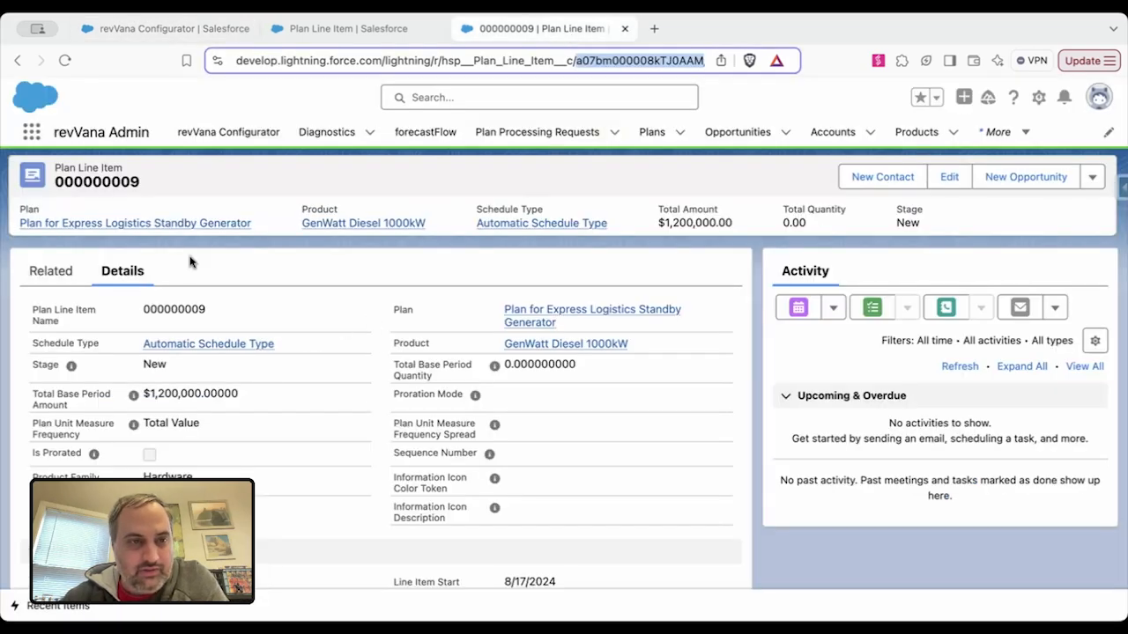
{"action": "left_click", "coordinate": [581, 60]}
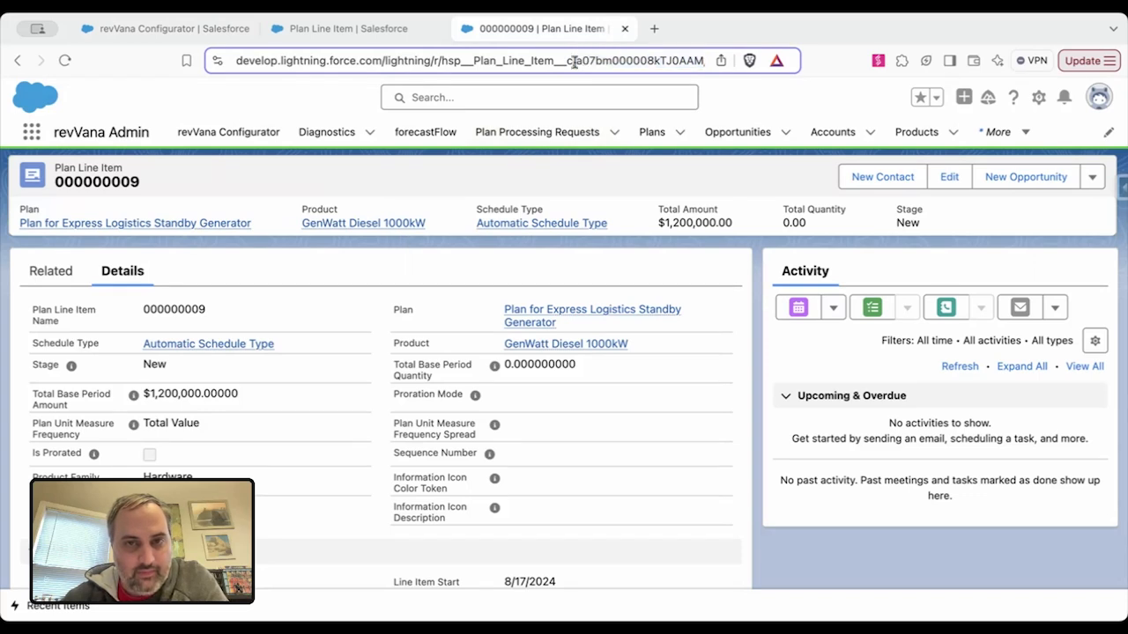
{"action": "left_click_drag", "start_coordinate": [576, 60], "coordinate": [671, 64]}
{"action": "key", "text": "super+c"}
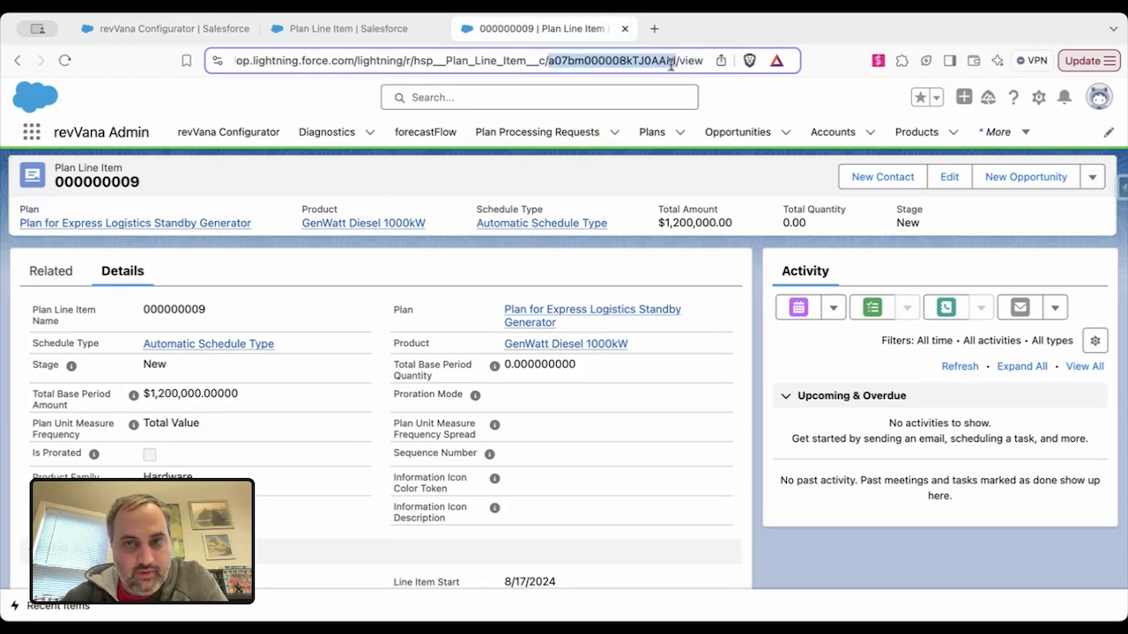
{"action": "left_click", "coordinate": [387, 31]}
{"action": "left_click", "coordinate": [198, 30]}
{"action": "left_click", "coordinate": [570, 363]}
{"action": "key", "text": "super+v"}
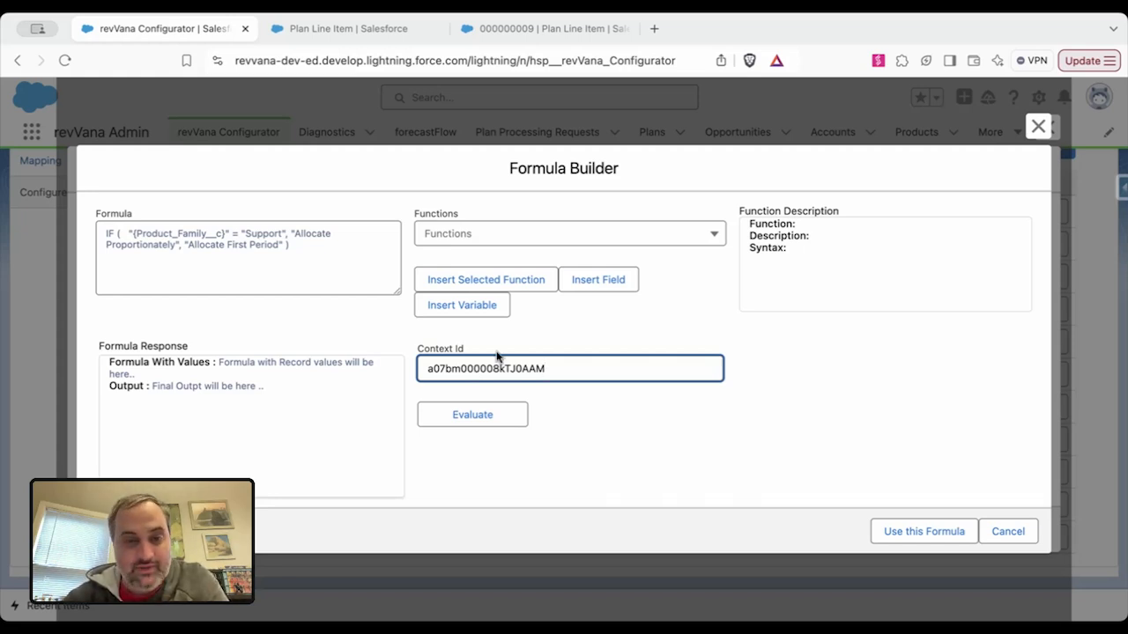
{"action": "left_click", "coordinate": [487, 422]}
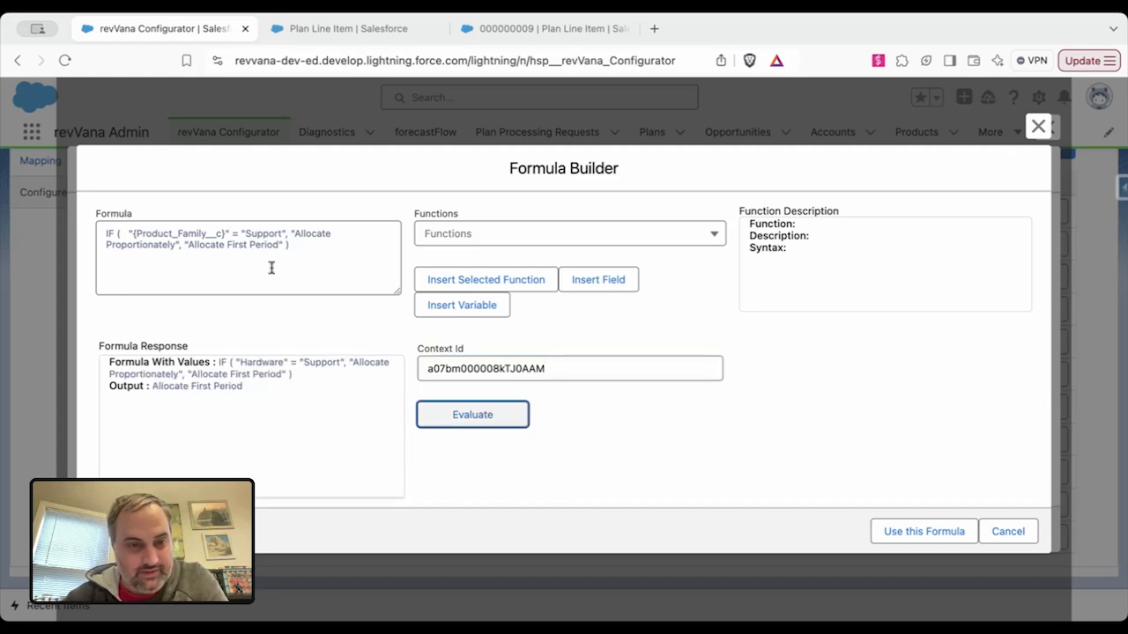
- Check the Product Family on the GenWatt Diesel 1000kW plan line item against the formula response, returning to the Formula Builder
{"action": "left_click", "coordinate": [506, 28]}
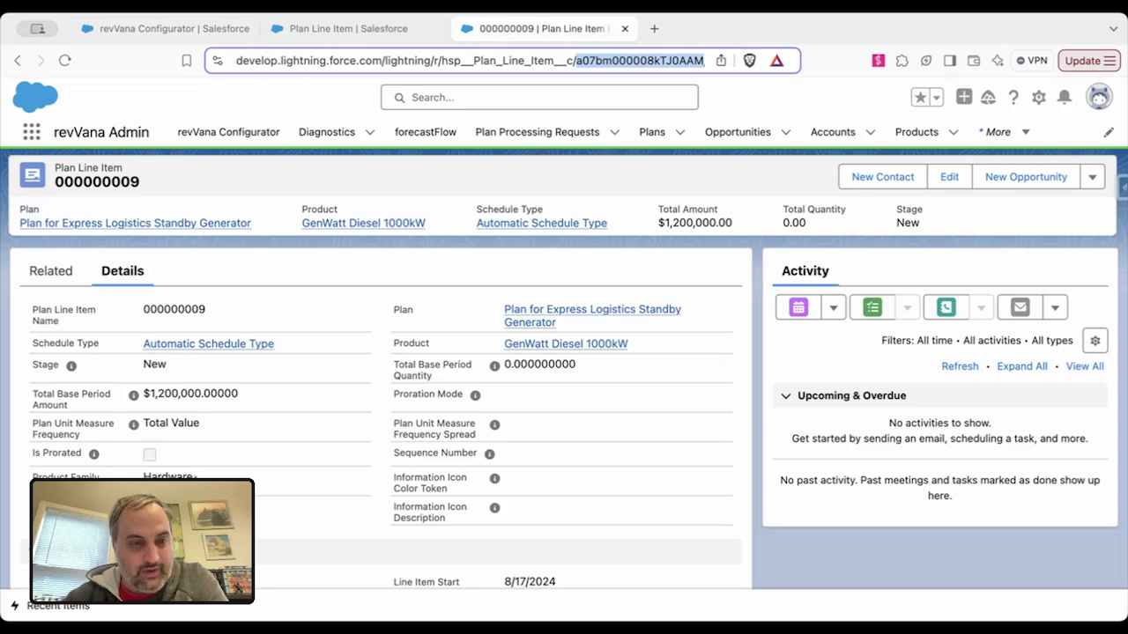
{"action": "left_click", "coordinate": [317, 29]}
{"action": "left_click", "coordinate": [173, 33]}
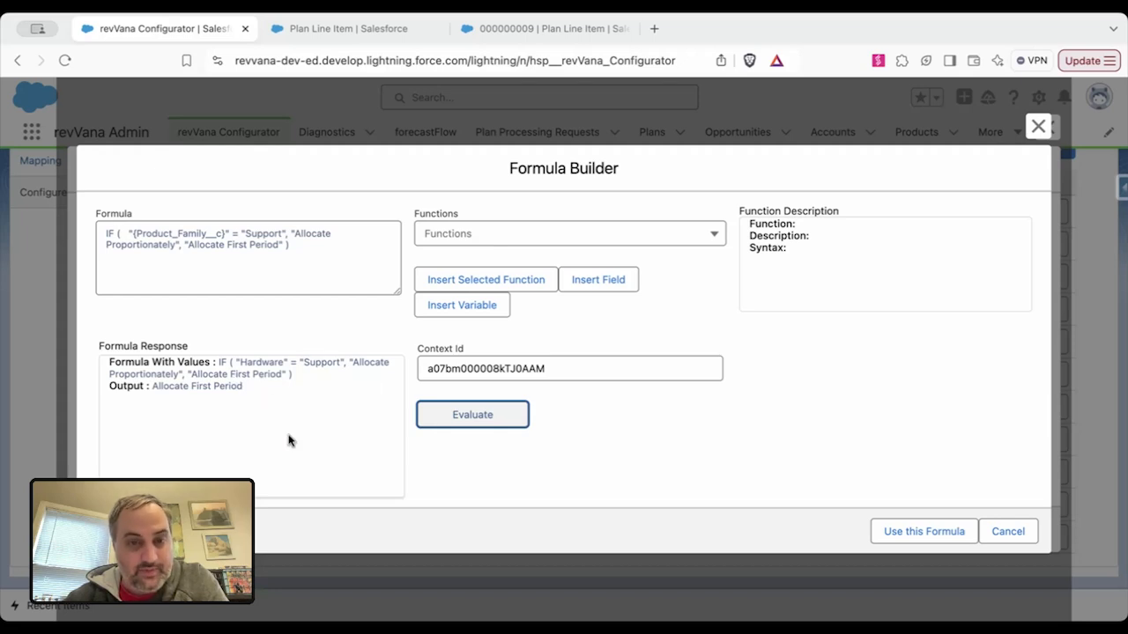
- Apply the built formula to the Plan Unit Measure Frequency Spread mapping and save the mapping field
{"action": "left_click", "coordinate": [904, 535]}
{"action": "left_click", "coordinate": [878, 532]}
{"action": "scroll", "coordinate": [885, 405], "scroll_direction": "up", "scroll_amount": 5}
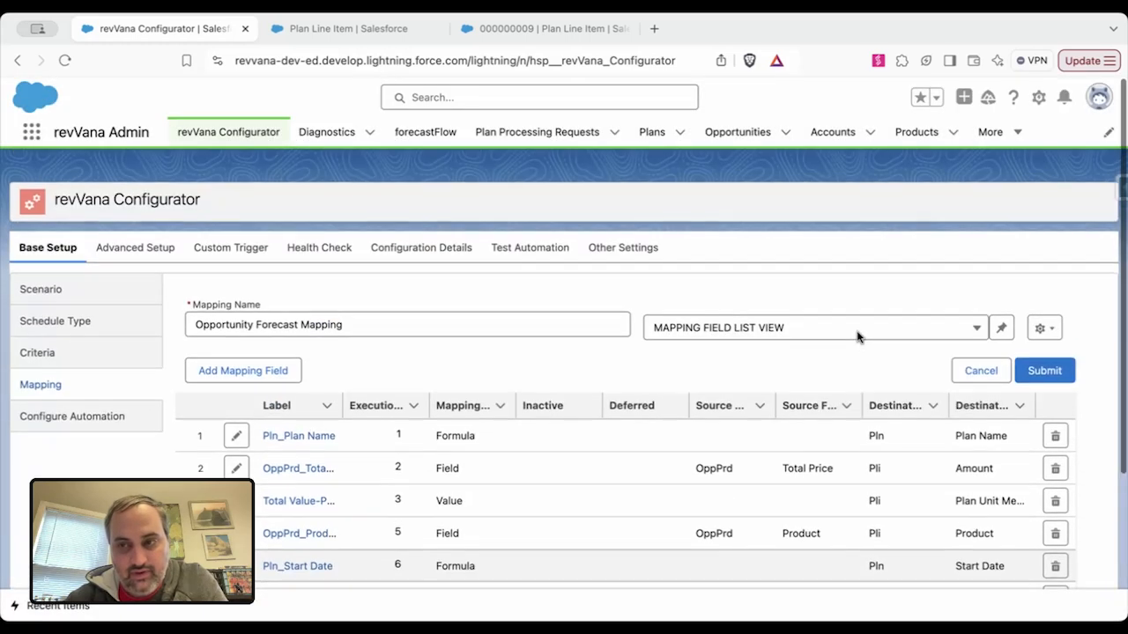
- Submit the Opportunity Forecast Mapping and review its list of mapping fields
{"action": "left_click", "coordinate": [1060, 346]}
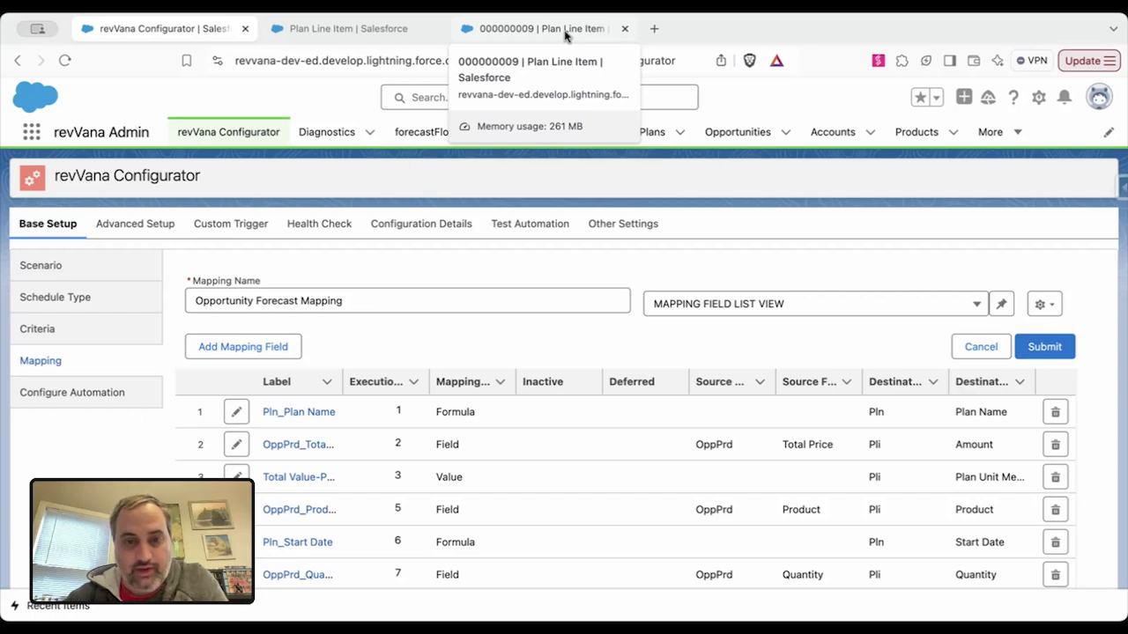
{"action": "scroll", "coordinate": [541, 340], "scroll_direction": "down", "scroll_amount": 3}
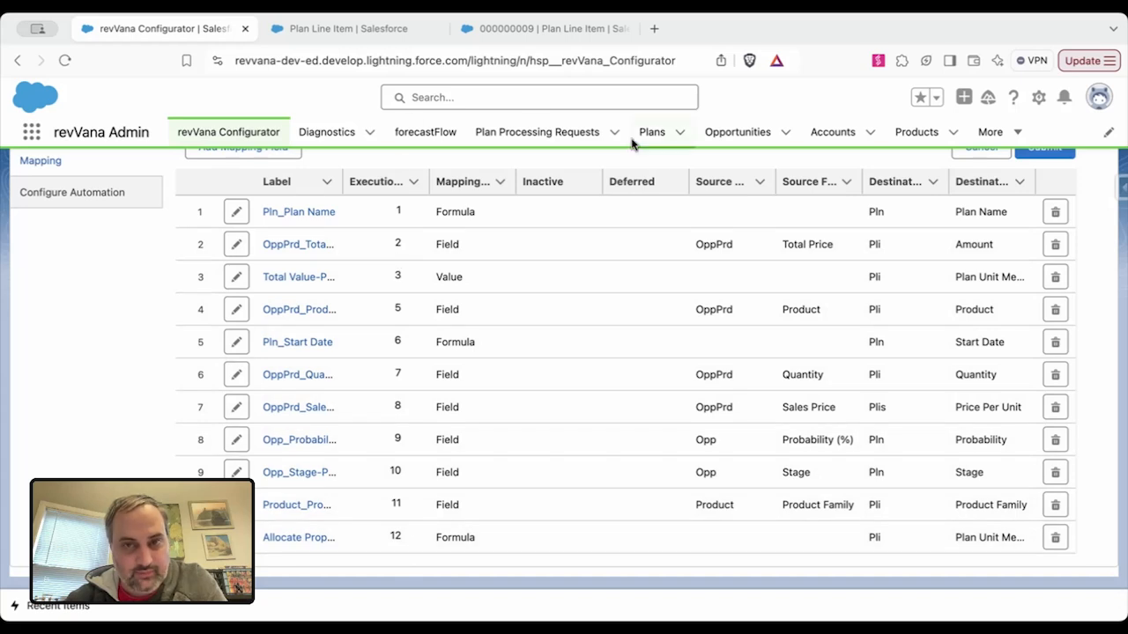
- Open the Express Logistics Standby Generator opportunity and delete its existing plan
{"action": "left_click", "coordinate": [727, 133]}
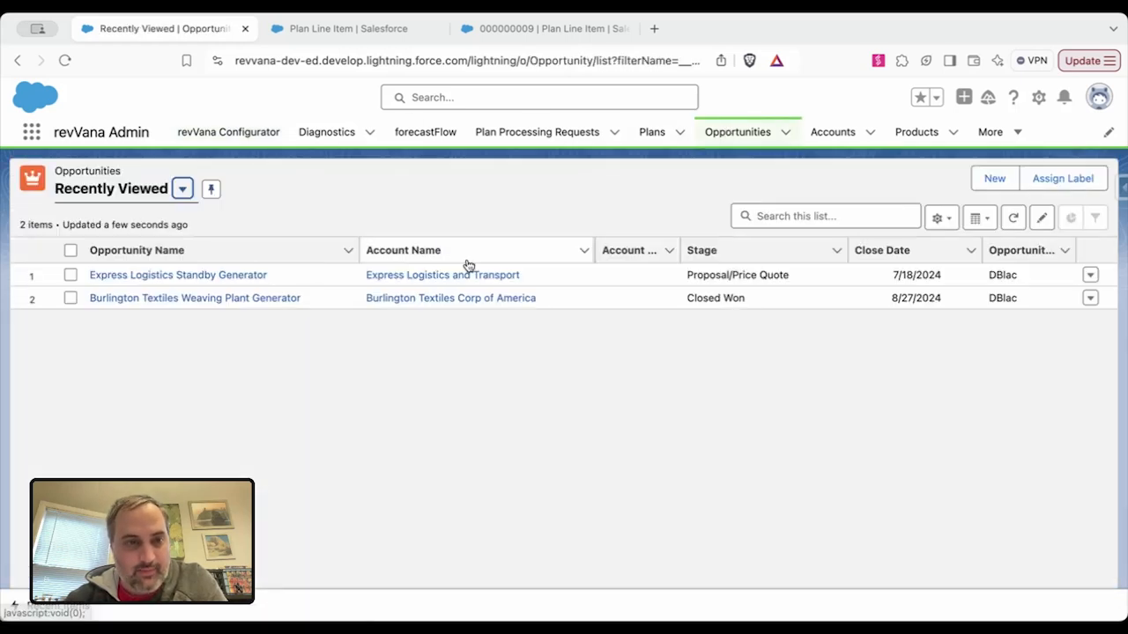
{"action": "left_click", "coordinate": [215, 276]}
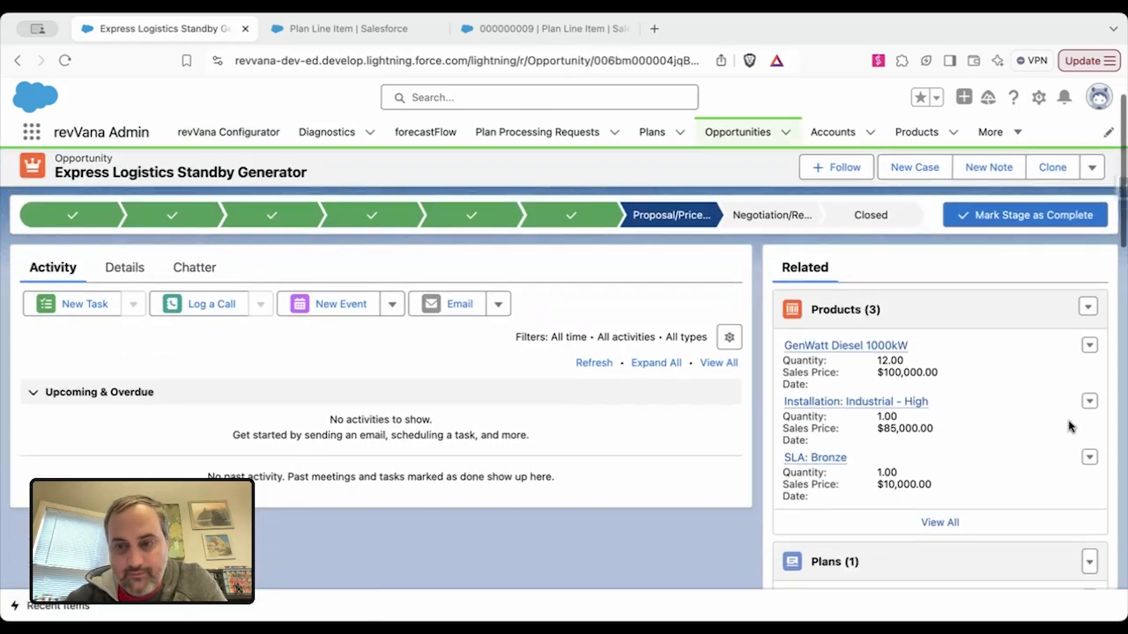
{"action": "scroll", "coordinate": [1067, 423], "scroll_direction": "down", "scroll_amount": 5}
{"action": "left_click", "coordinate": [1089, 367]}
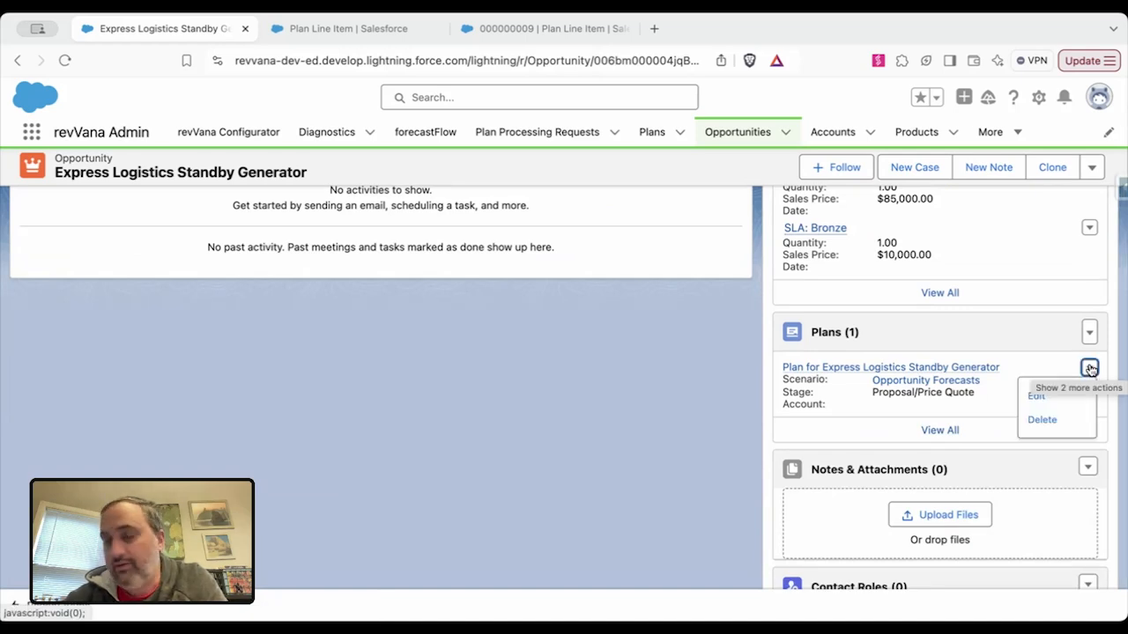
{"action": "left_click", "coordinate": [1058, 432]}
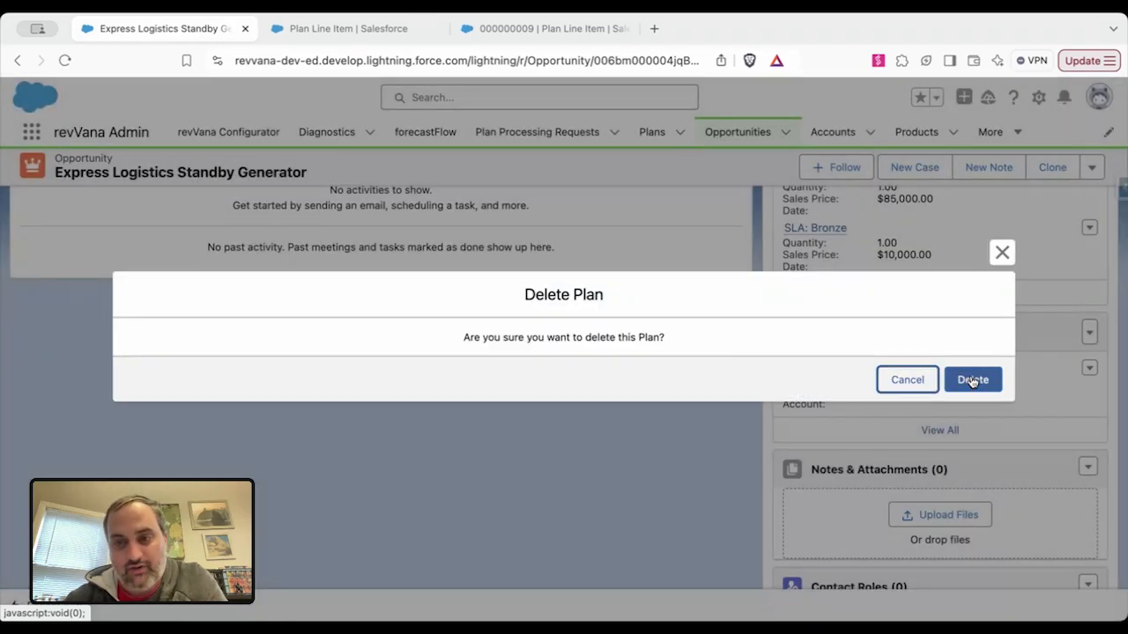
{"action": "left_click", "coordinate": [969, 379]}
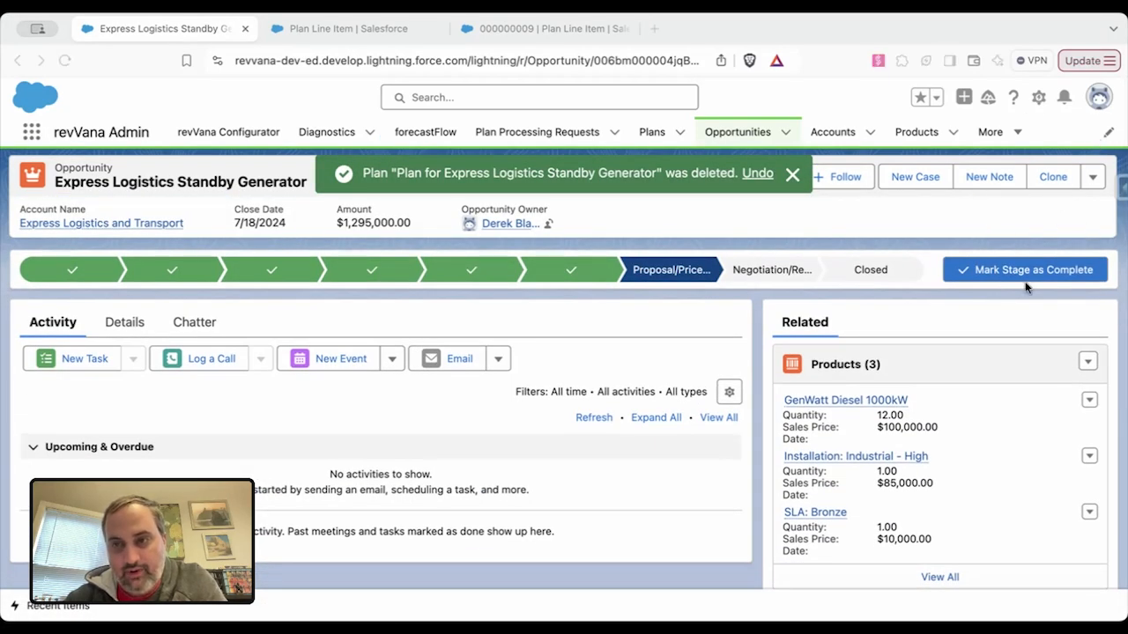
- Open the Express Logistics Standby Generator opportunity for editing and save it with its existing values to trigger plan creation
{"action": "left_click", "coordinate": [1093, 177]}
{"action": "left_click", "coordinate": [1040, 264]}
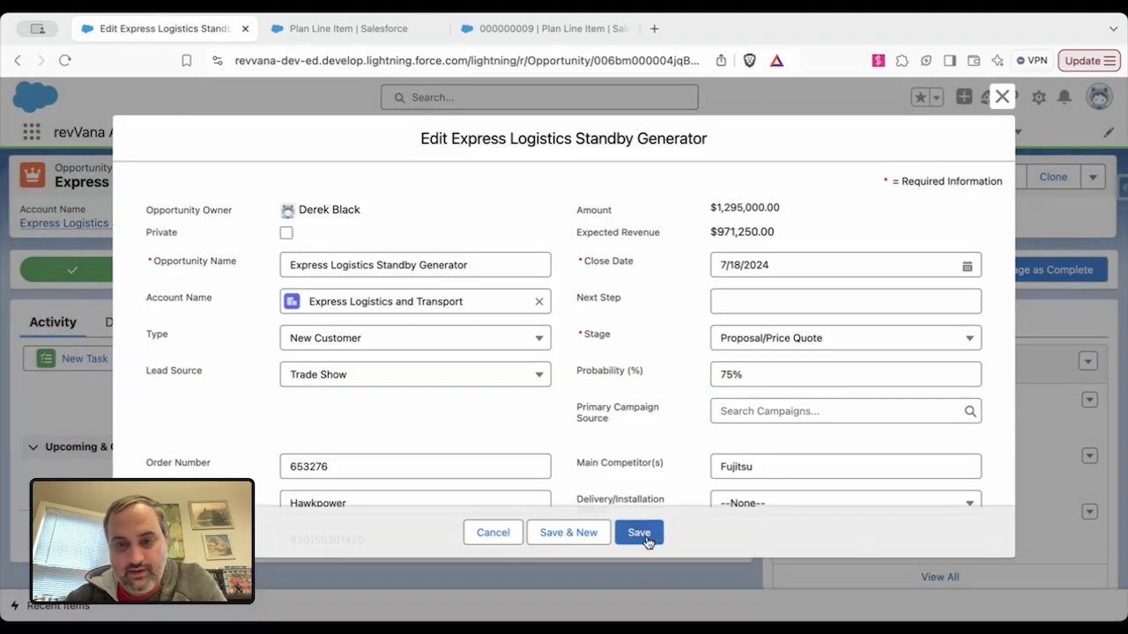
{"action": "left_click", "coordinate": [641, 535]}
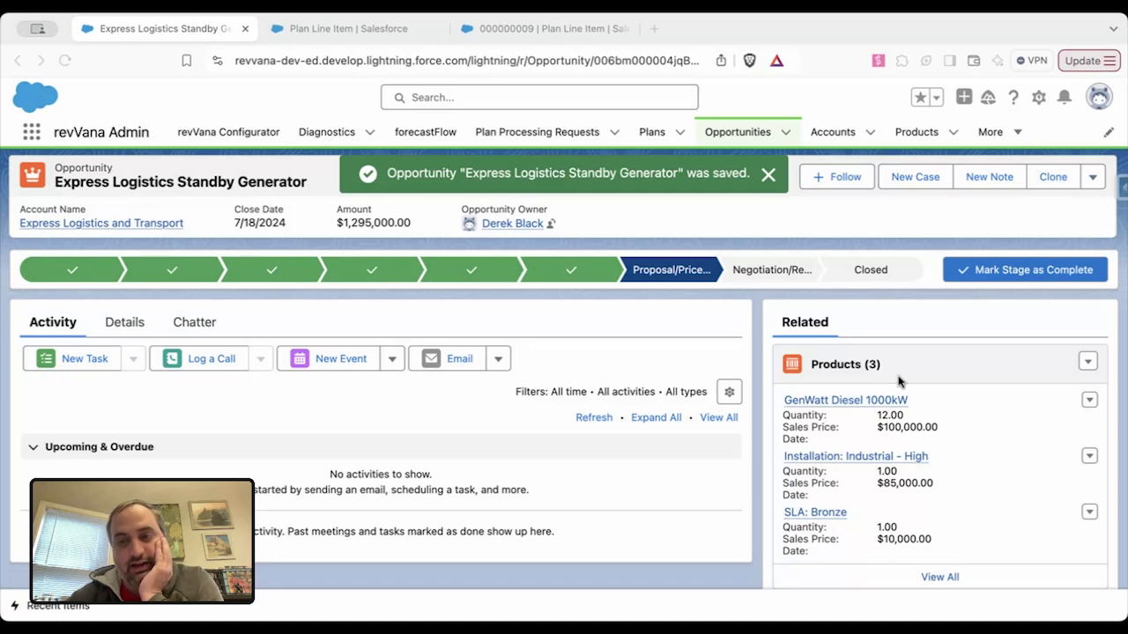
- Refresh the opportunity's list of plans and open the regenerated Plan for Express Logistics Standby Generator to check its monthly spread
{"action": "scroll", "coordinate": [898, 378], "scroll_direction": "down", "scroll_amount": 3}
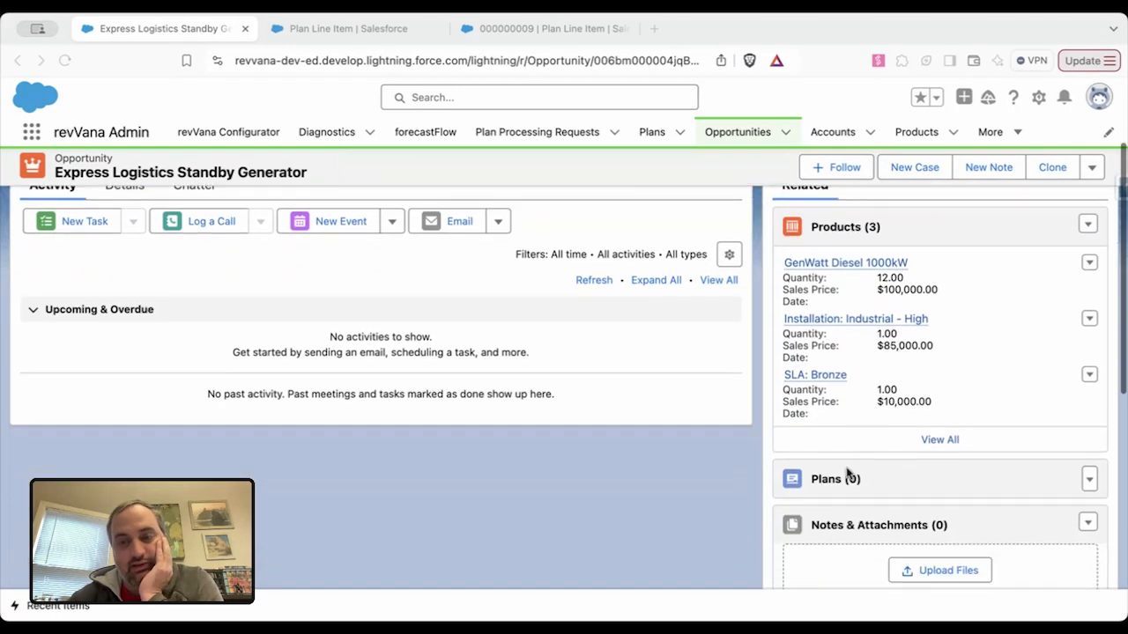
{"action": "left_click", "coordinate": [829, 480]}
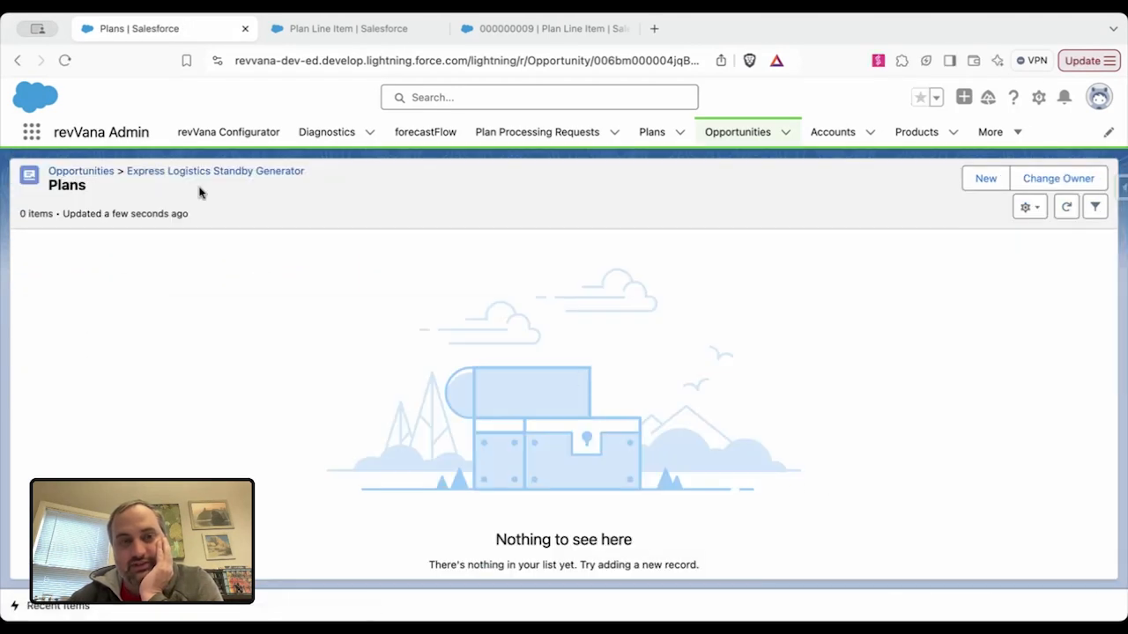
{"action": "left_click", "coordinate": [1067, 209]}
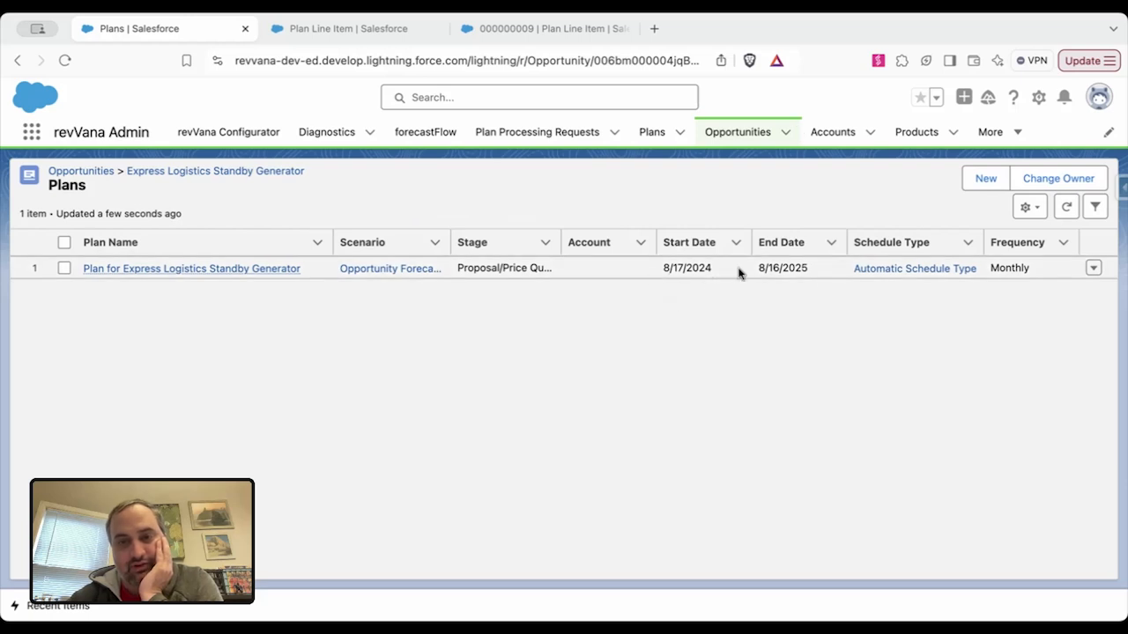
{"action": "left_click", "coordinate": [202, 269]}
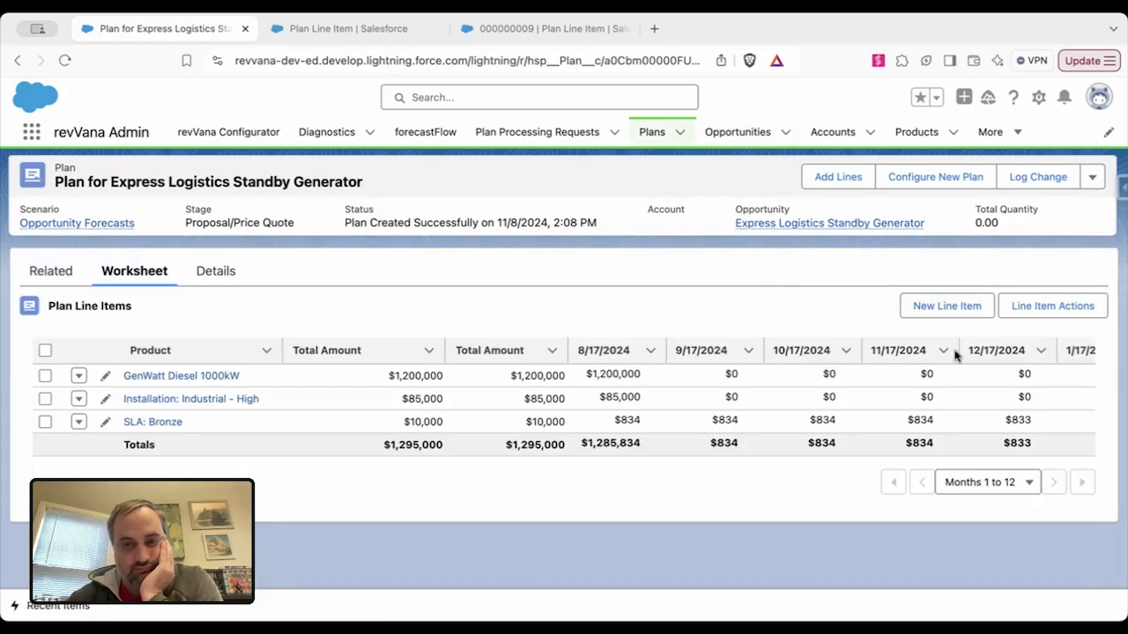